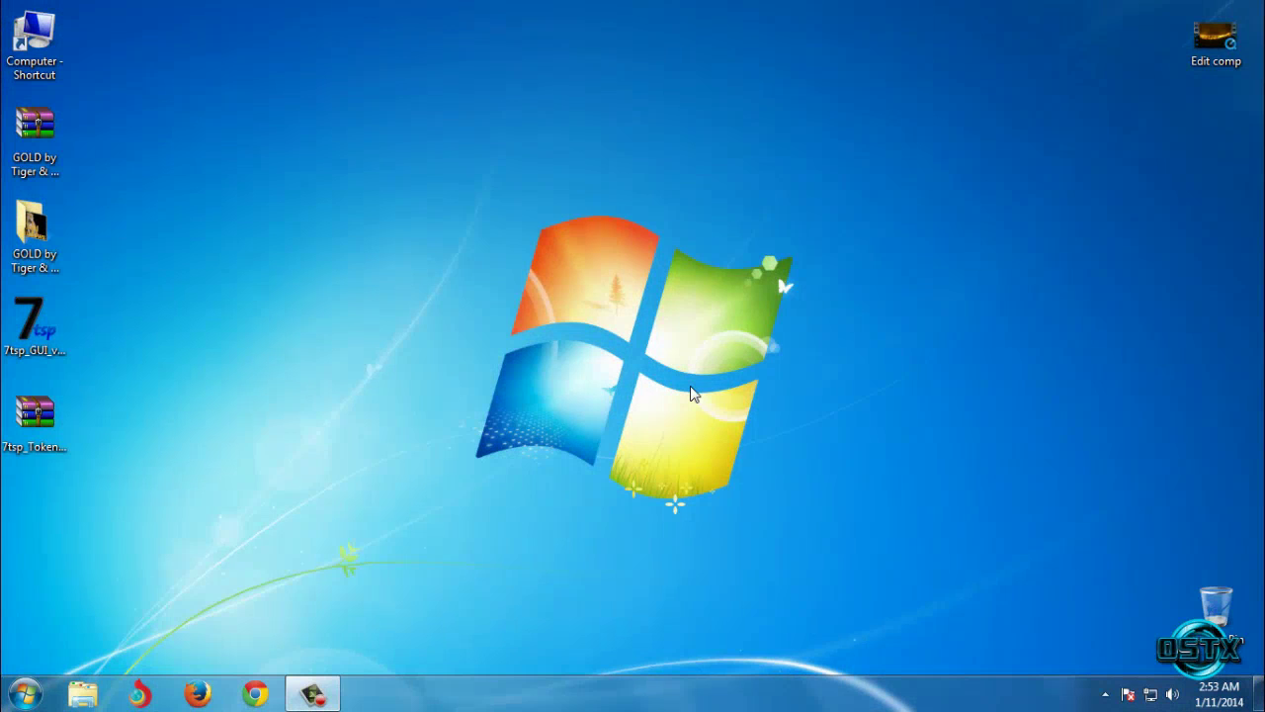
Step: Select and deselect the GOLD folder, then bring up the context menu of the GOLD .rar archive
click(35, 226)
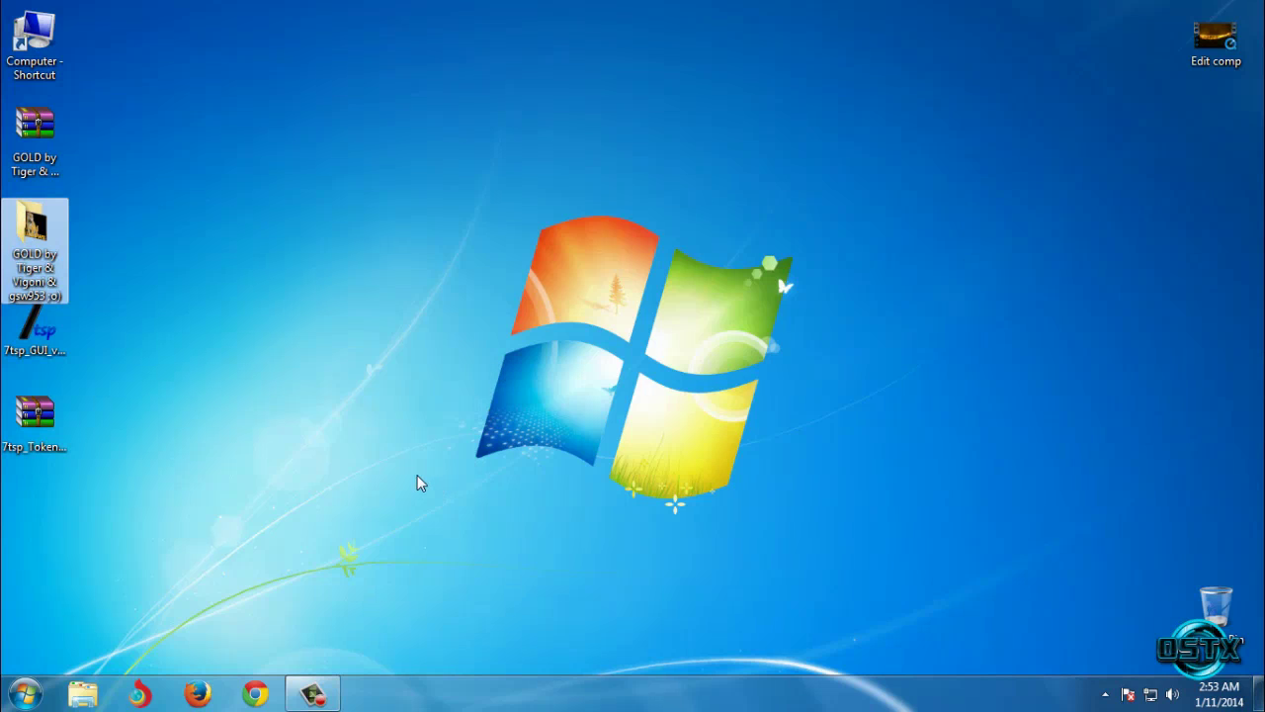
click(206, 325)
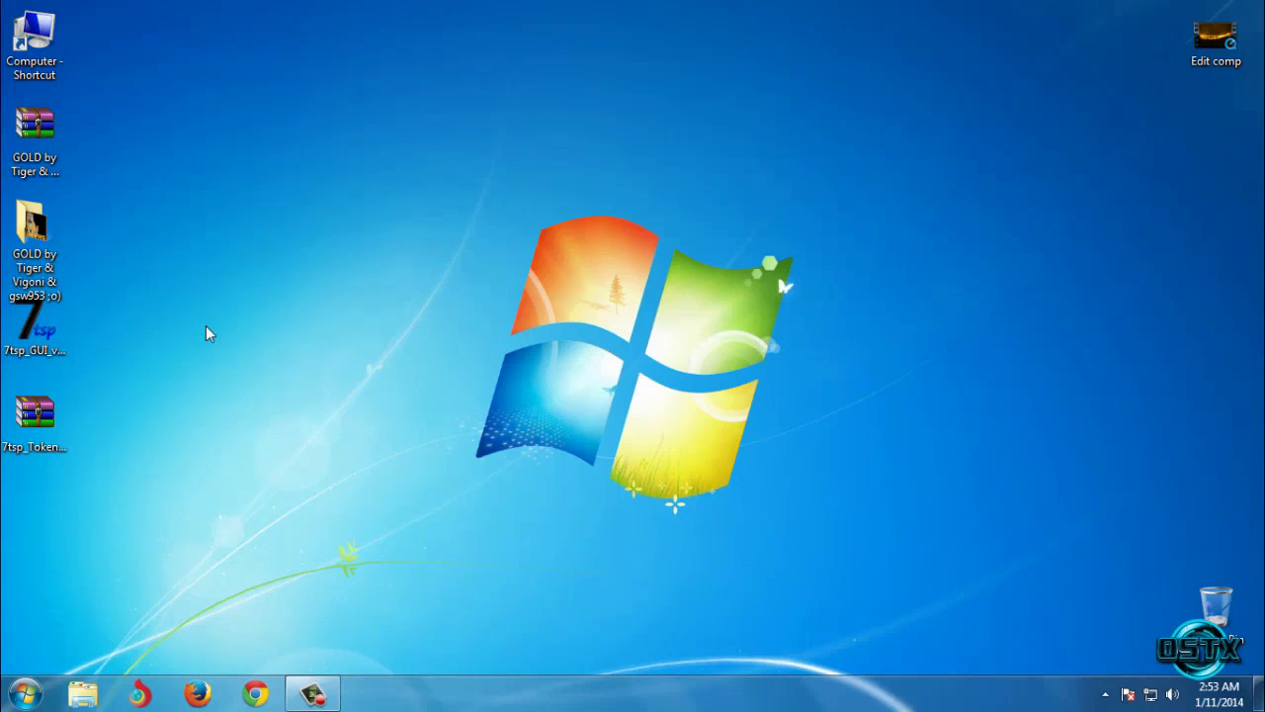
right_click(37, 135)
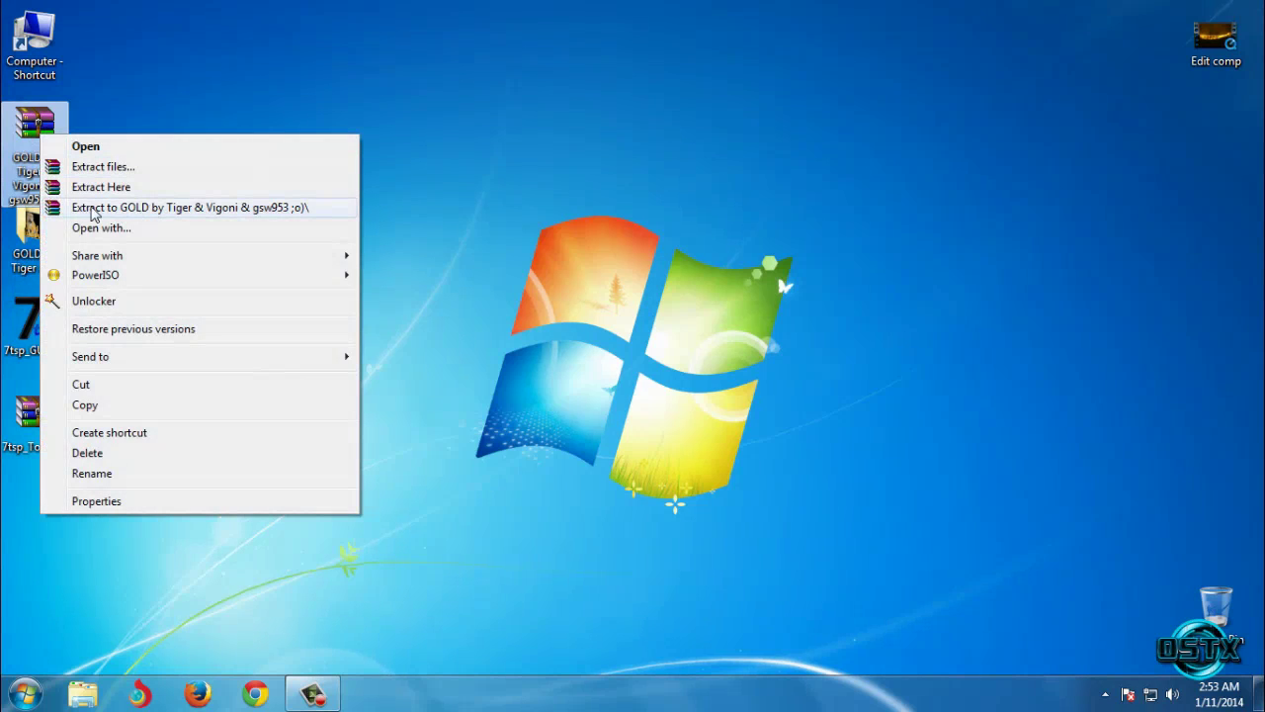
Step: Extract the archive to its own 'GOLD by Tiger' folder and open that folder
click(315, 220)
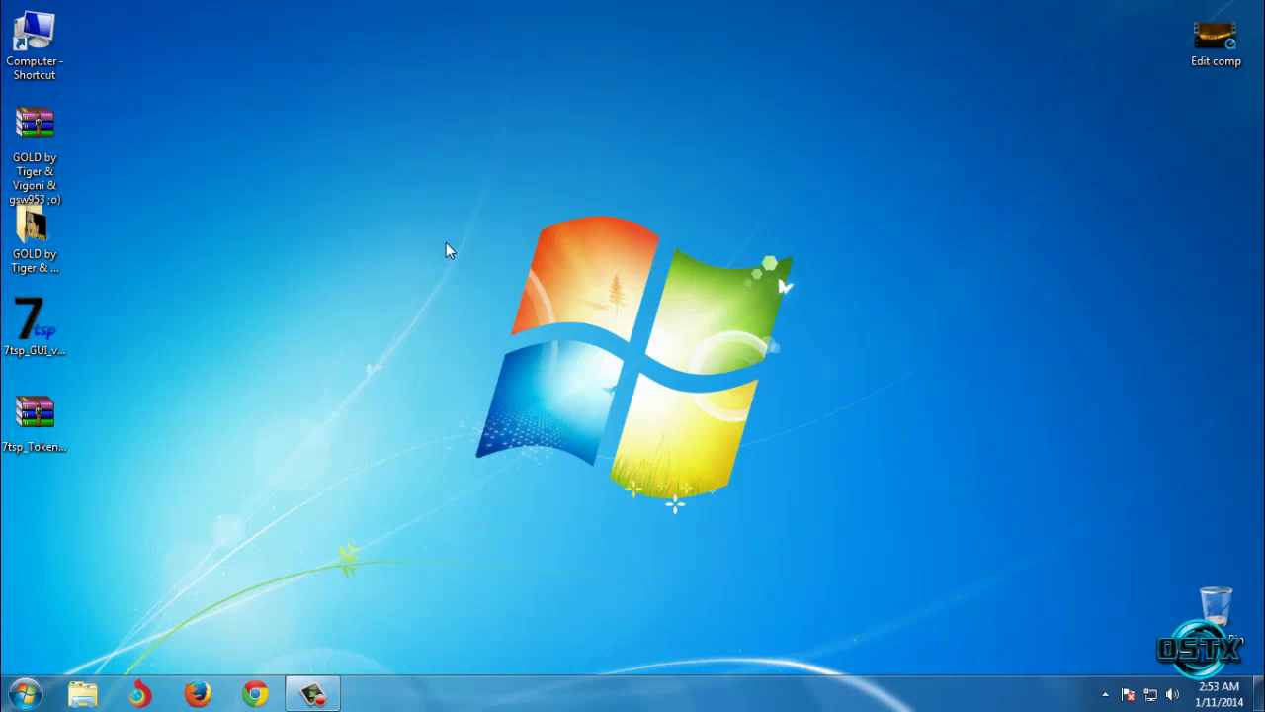
double_click(33, 229)
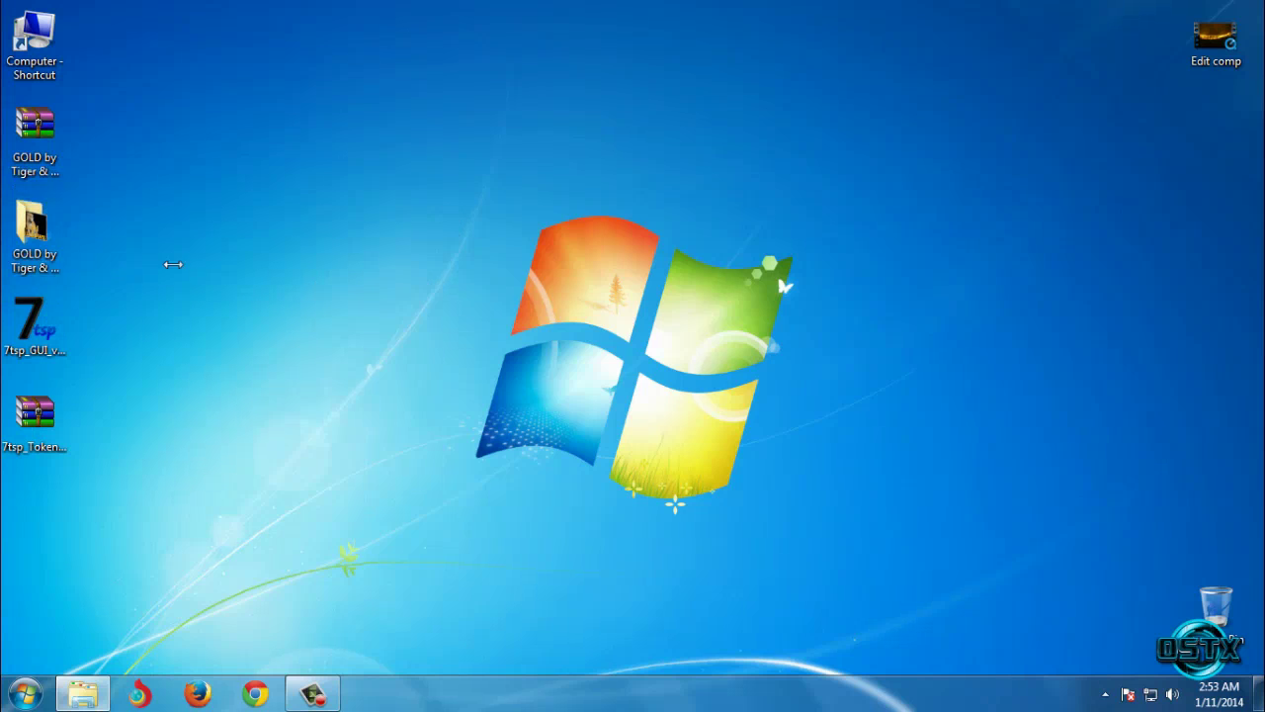
double_click(208, 122)
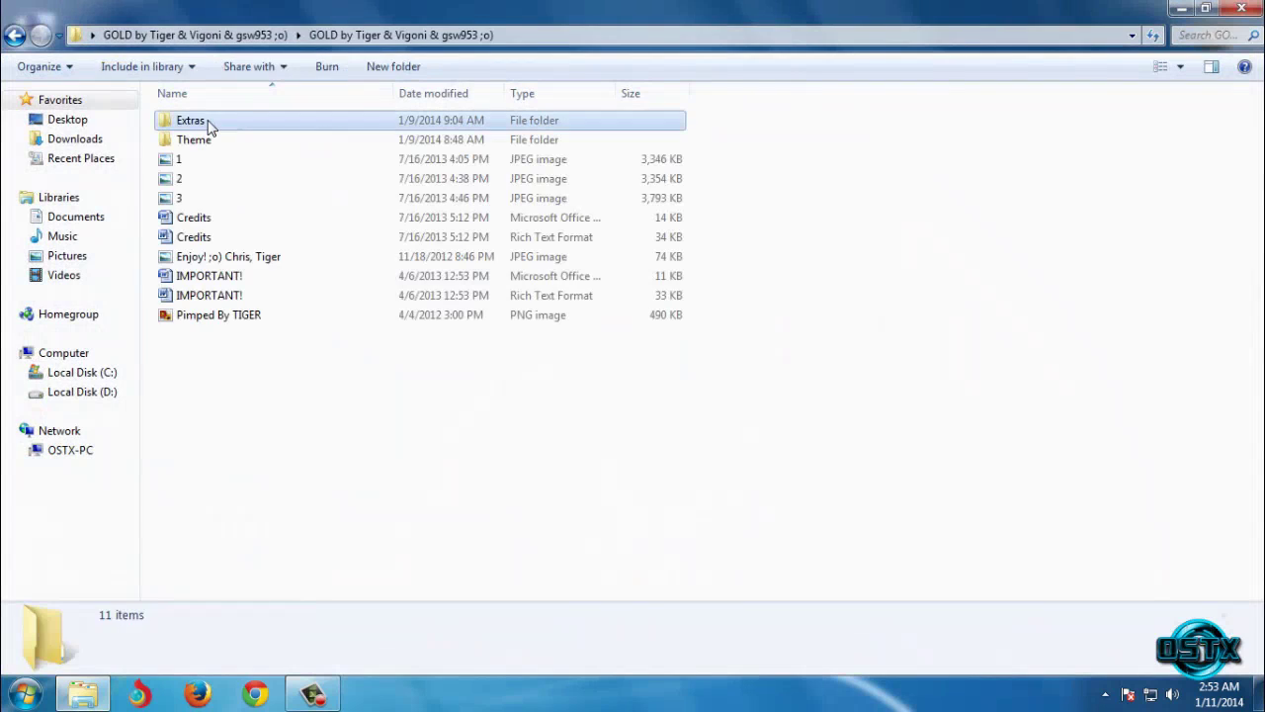
click(206, 122)
click(393, 374)
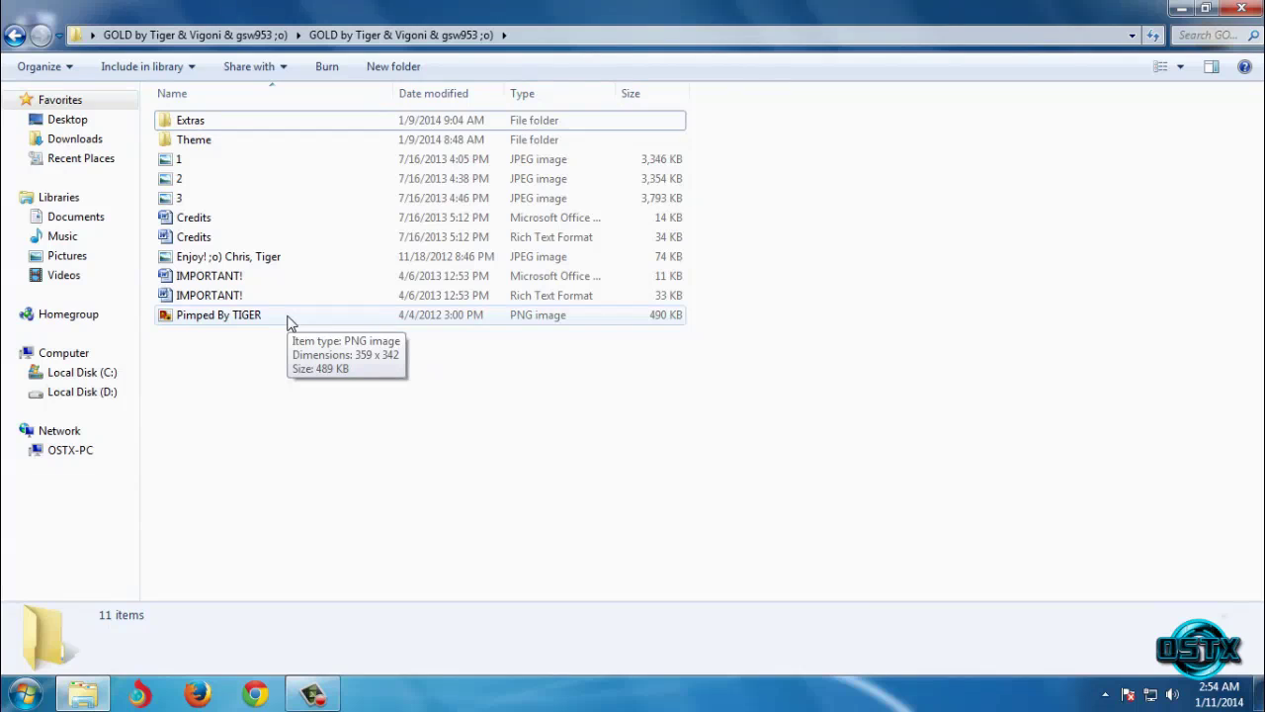
Step: Preview theme screenshot 1 in Photo Viewer, then open the Extras folder
double_click(180, 159)
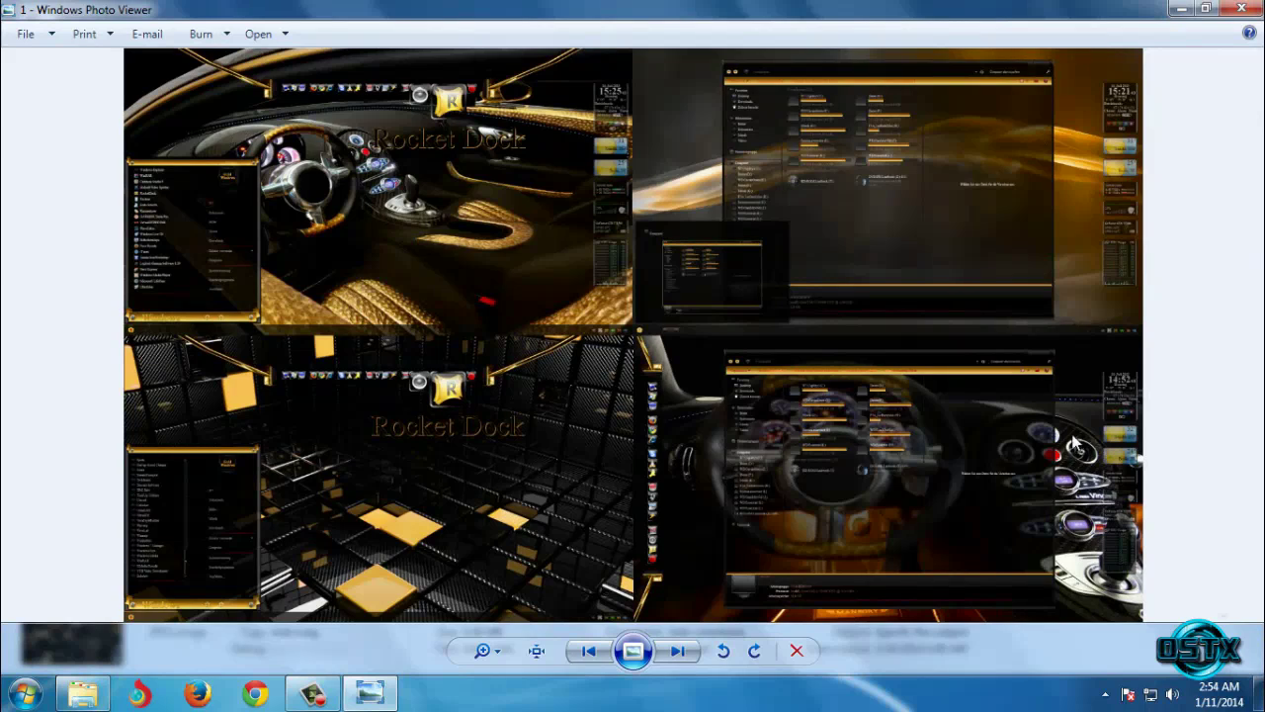
click(1241, 9)
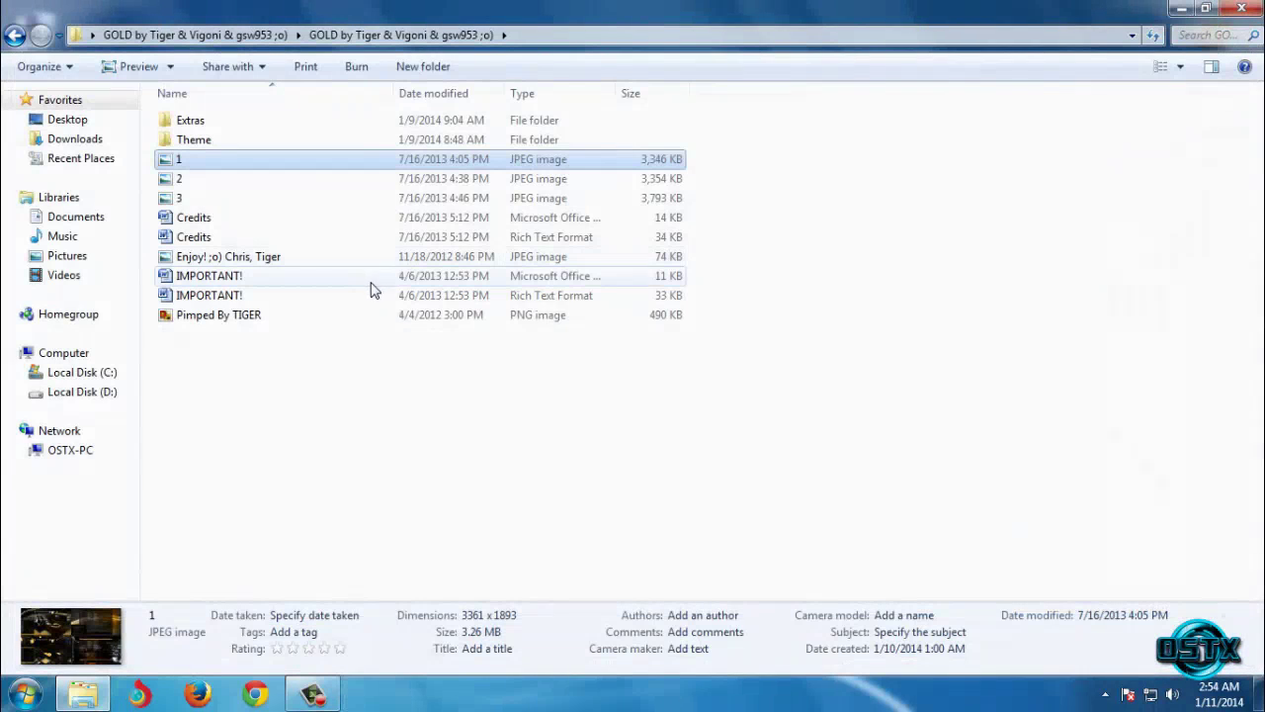
double_click(190, 120)
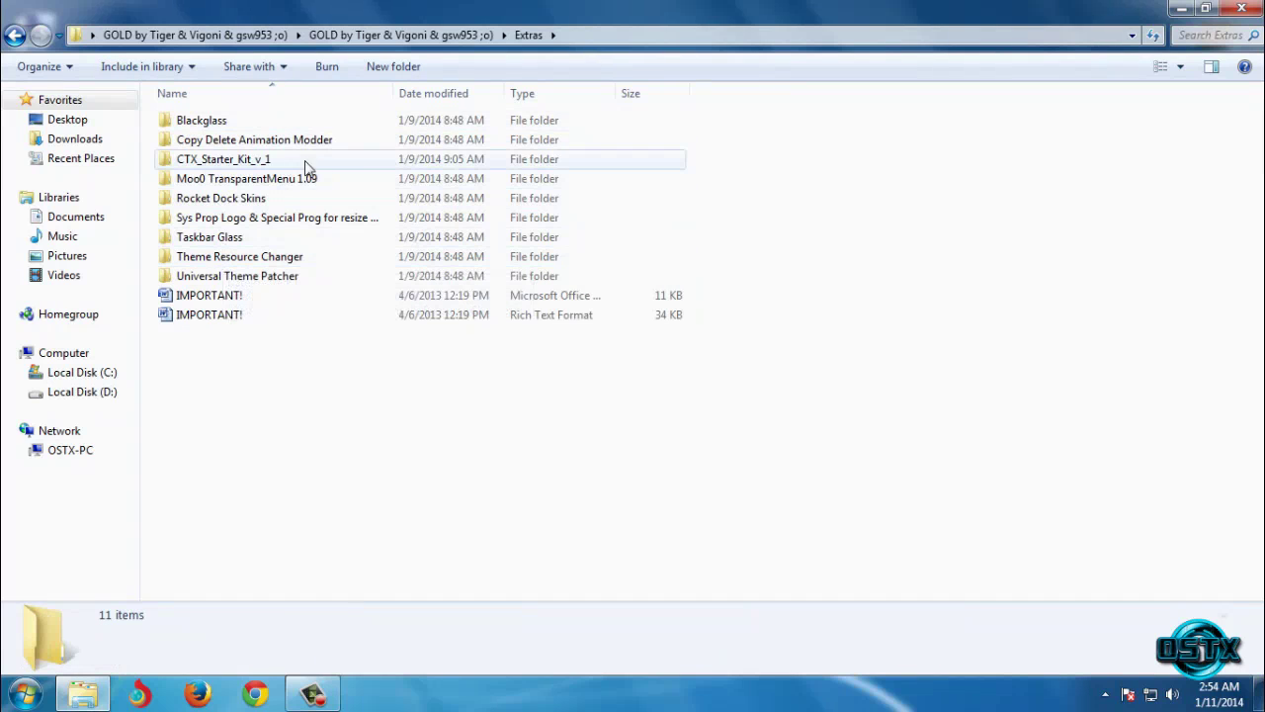
Step: Open CTX_Starter_Kit_v_1 and launch CTX_Kit_V1, allowing the unverified program to run
click(252, 166)
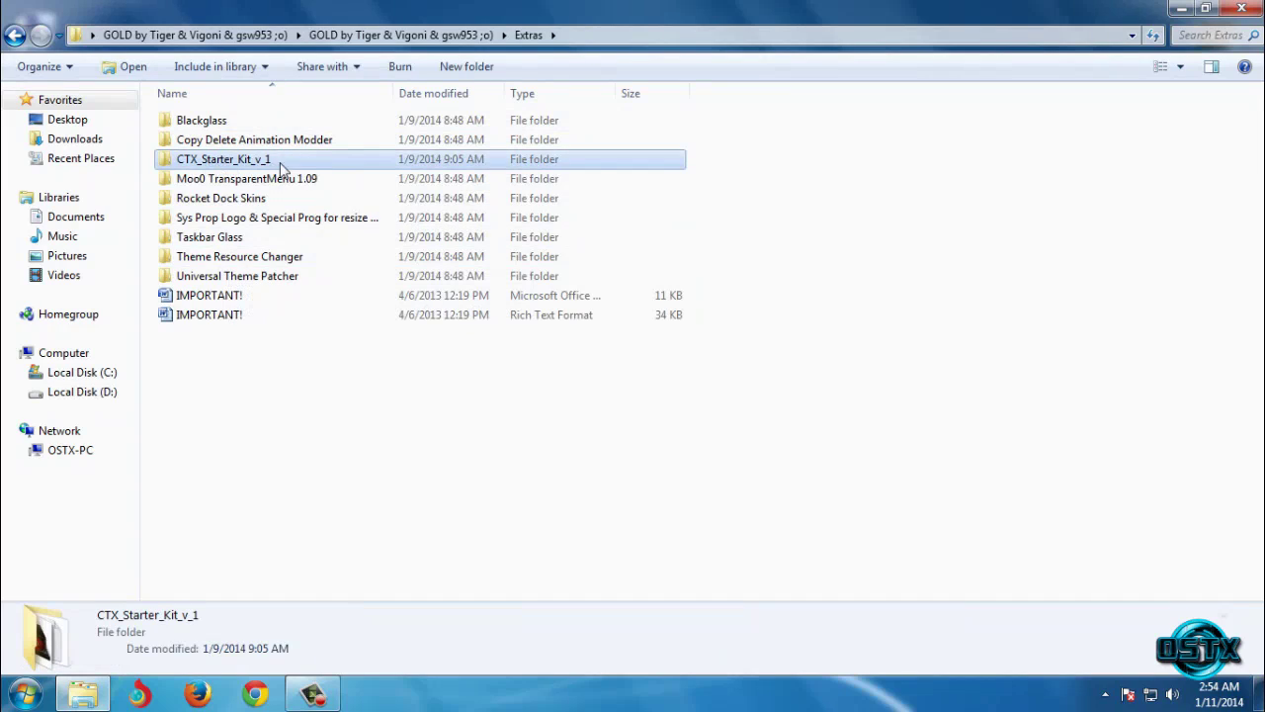
double_click(334, 164)
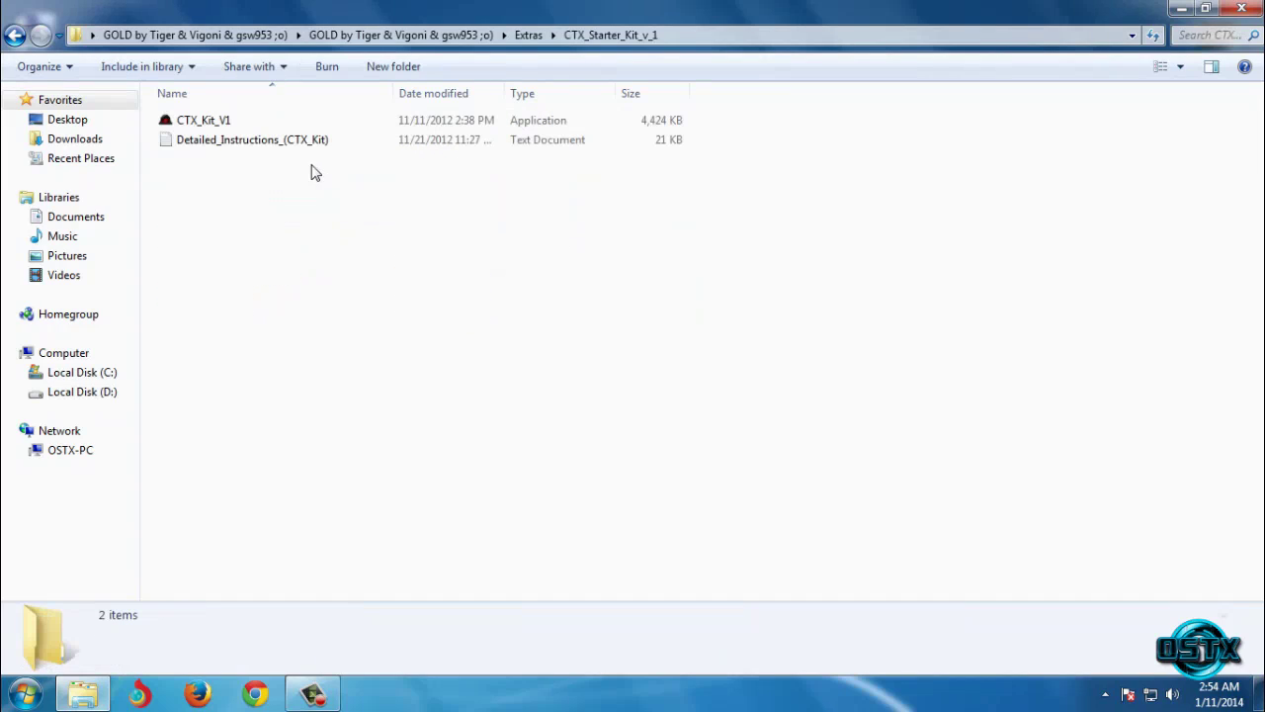
click(221, 121)
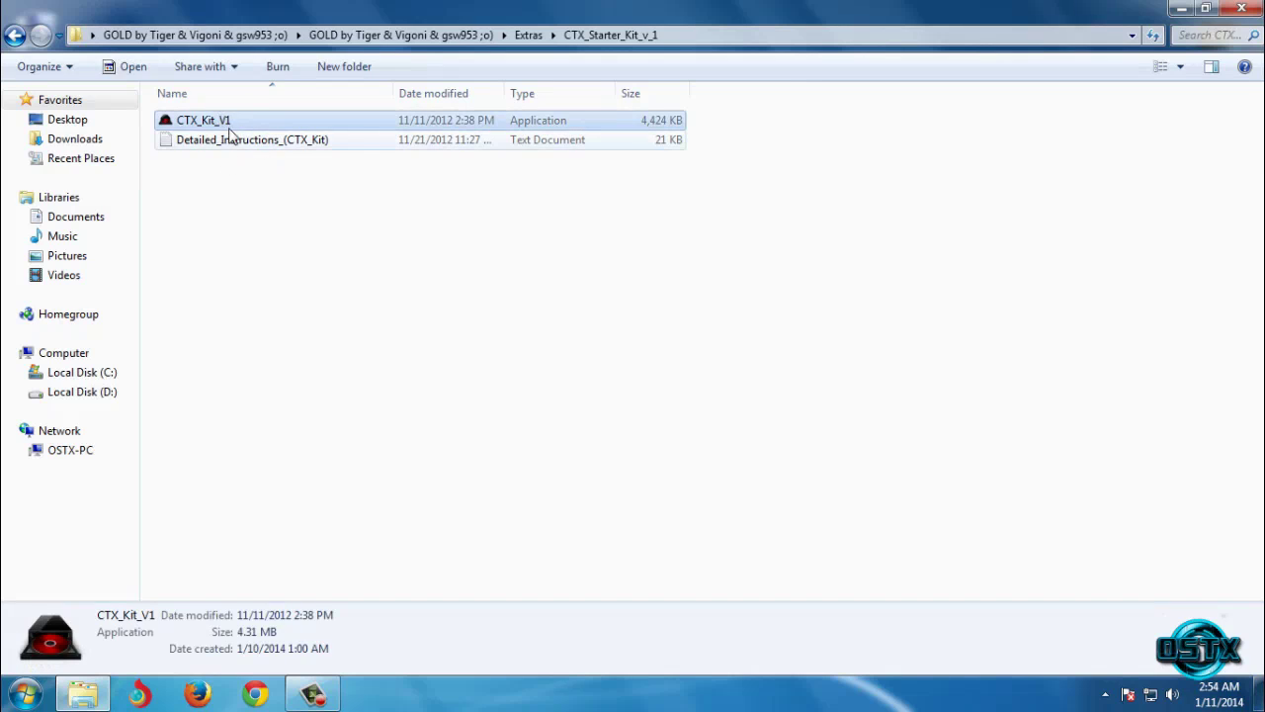
double_click(243, 125)
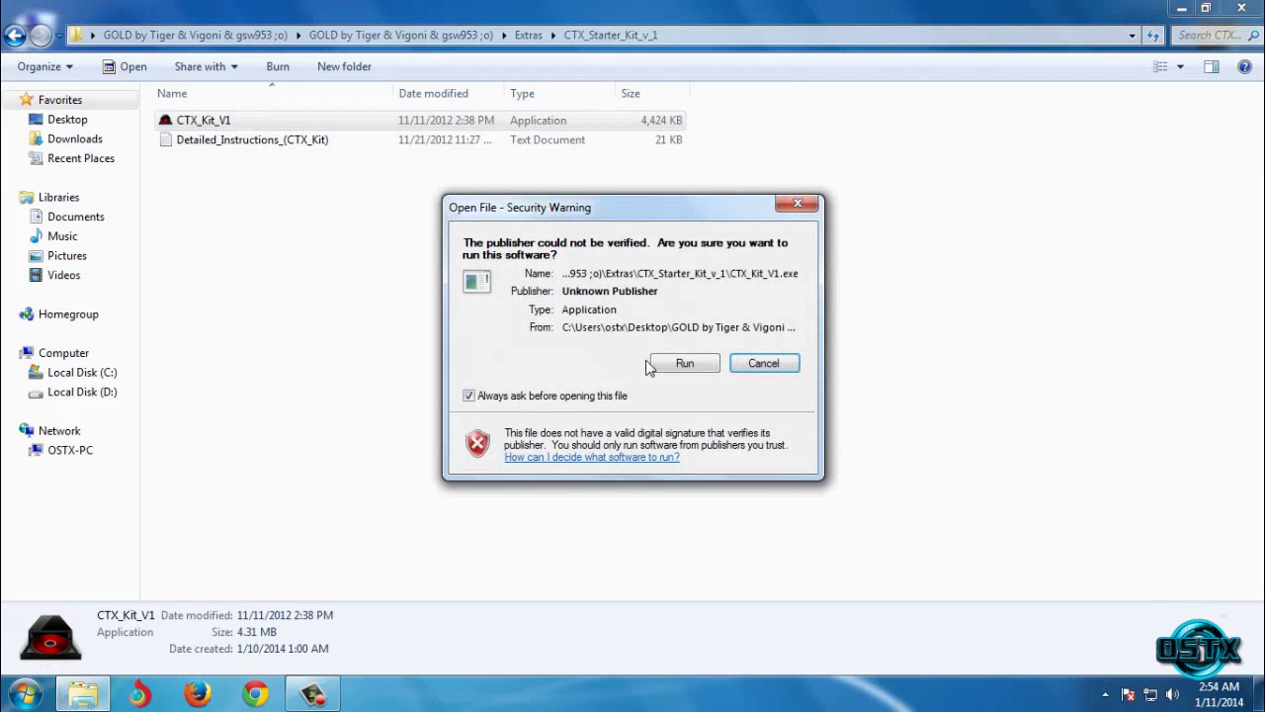
click(657, 365)
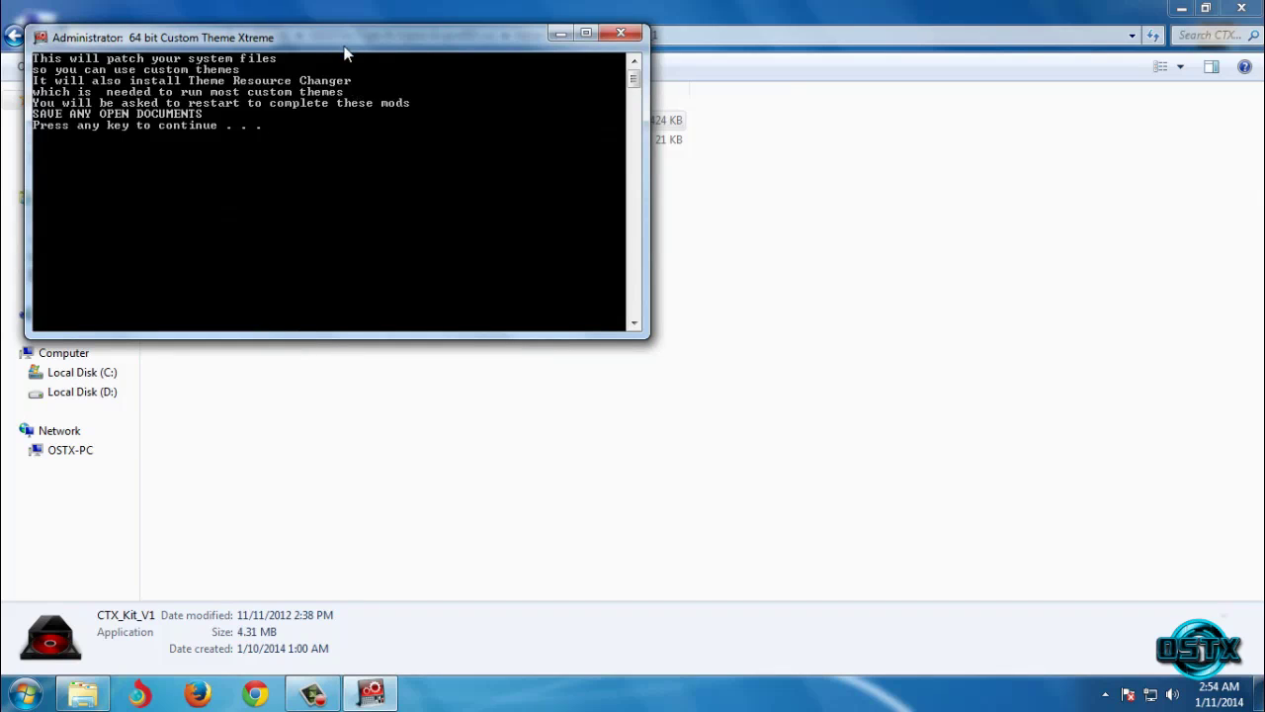
Step: Get past the patcher's warning and already-installed notice, then close the console without restarting
drag(346, 55, 637, 170)
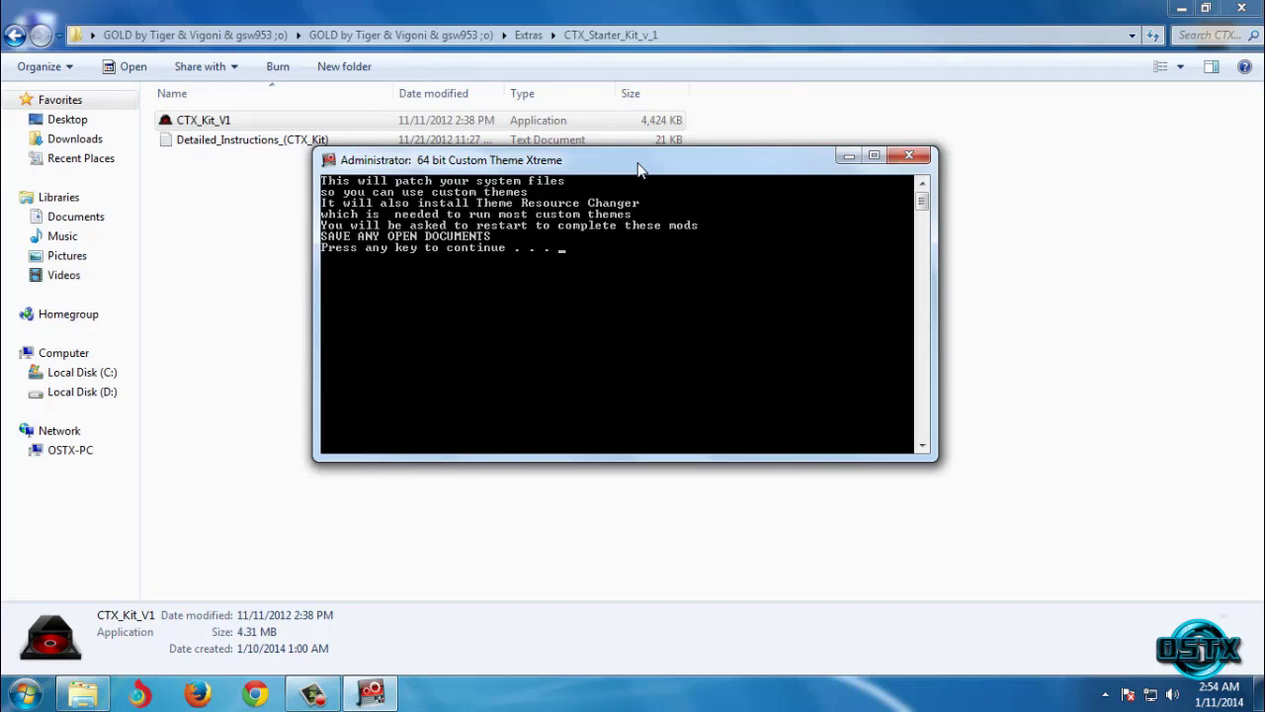
key(Return)
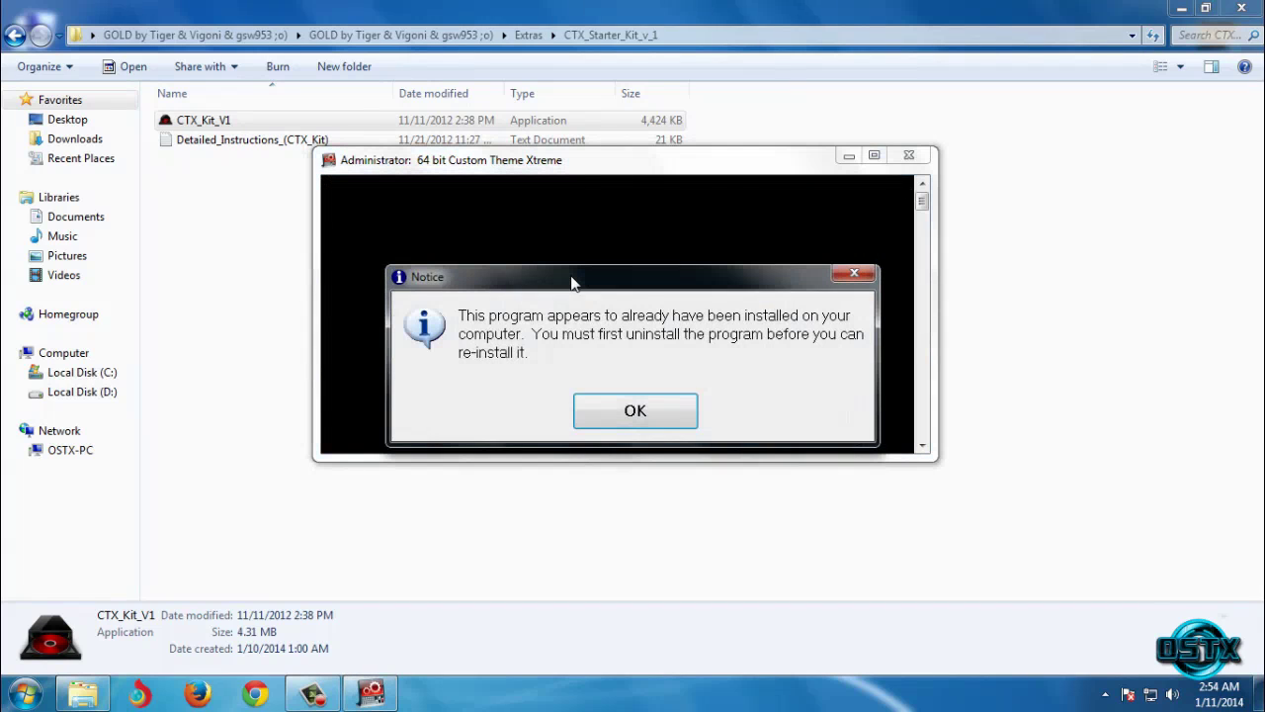
key(Return)
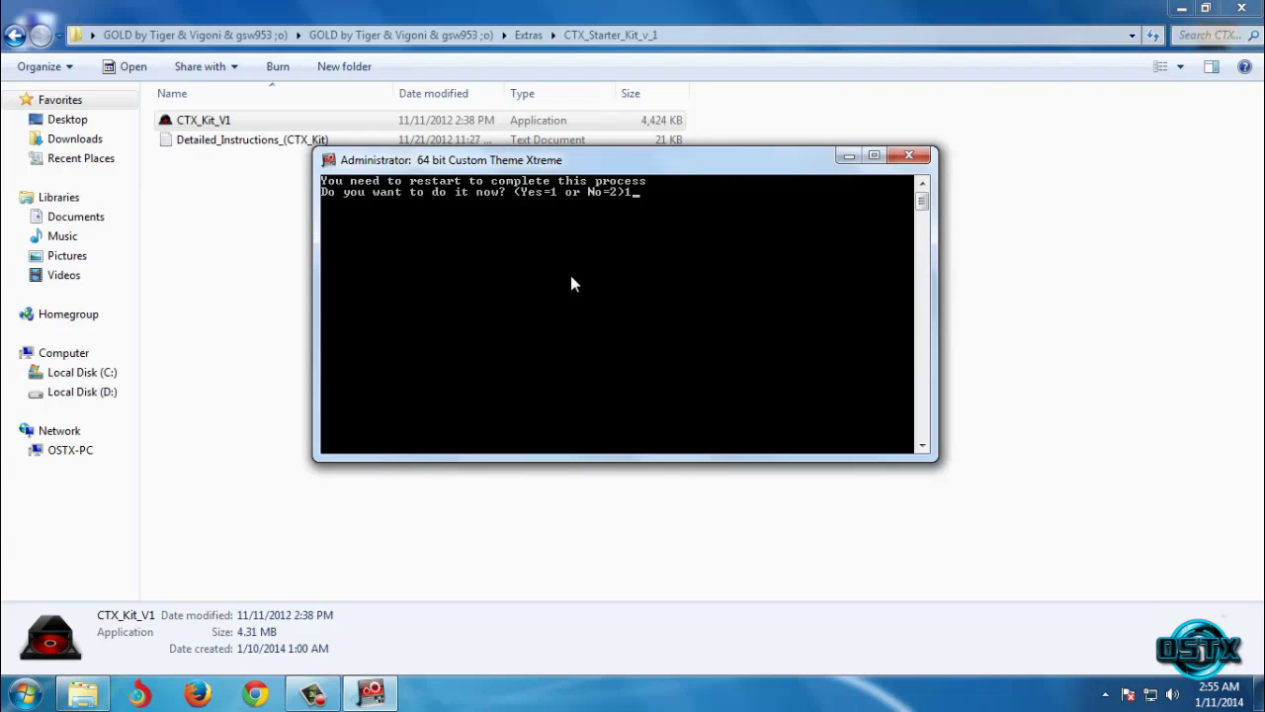
key(BackSpace)
click(909, 156)
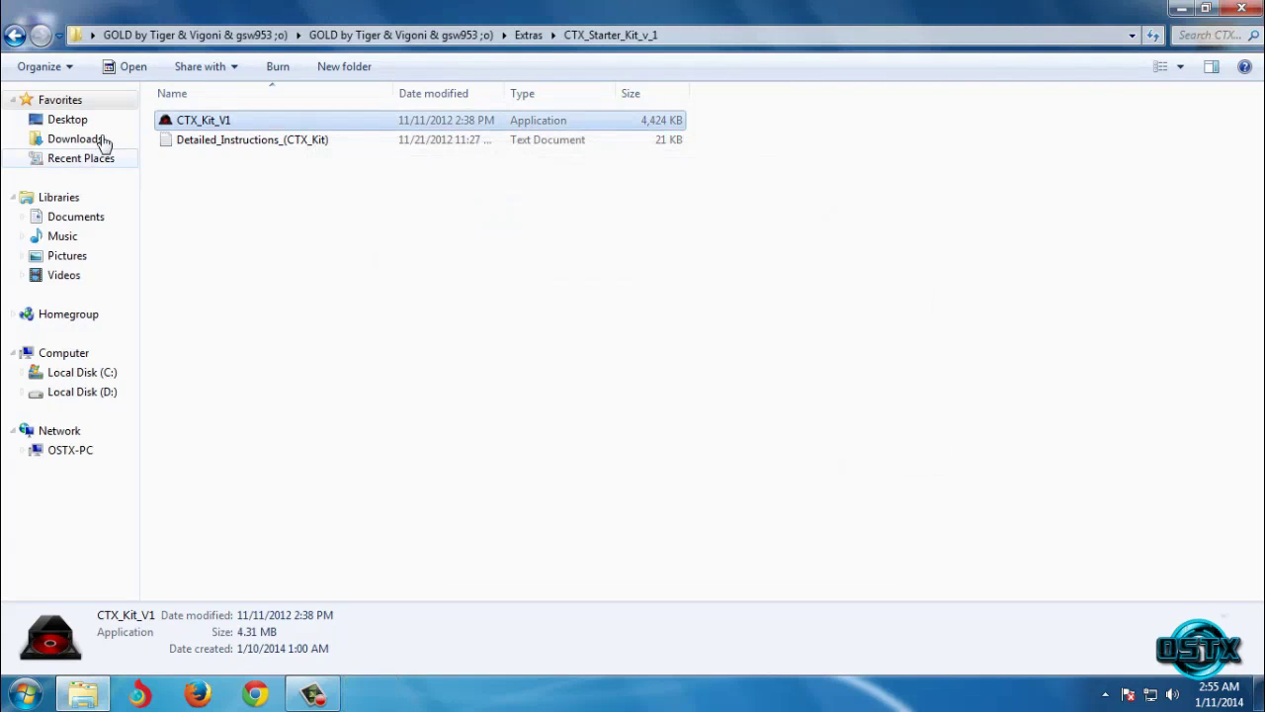
Step: Copy both GOLD by Tiger theme items from the GOLD > Theme > theme folder
click(14, 36)
click(14, 36)
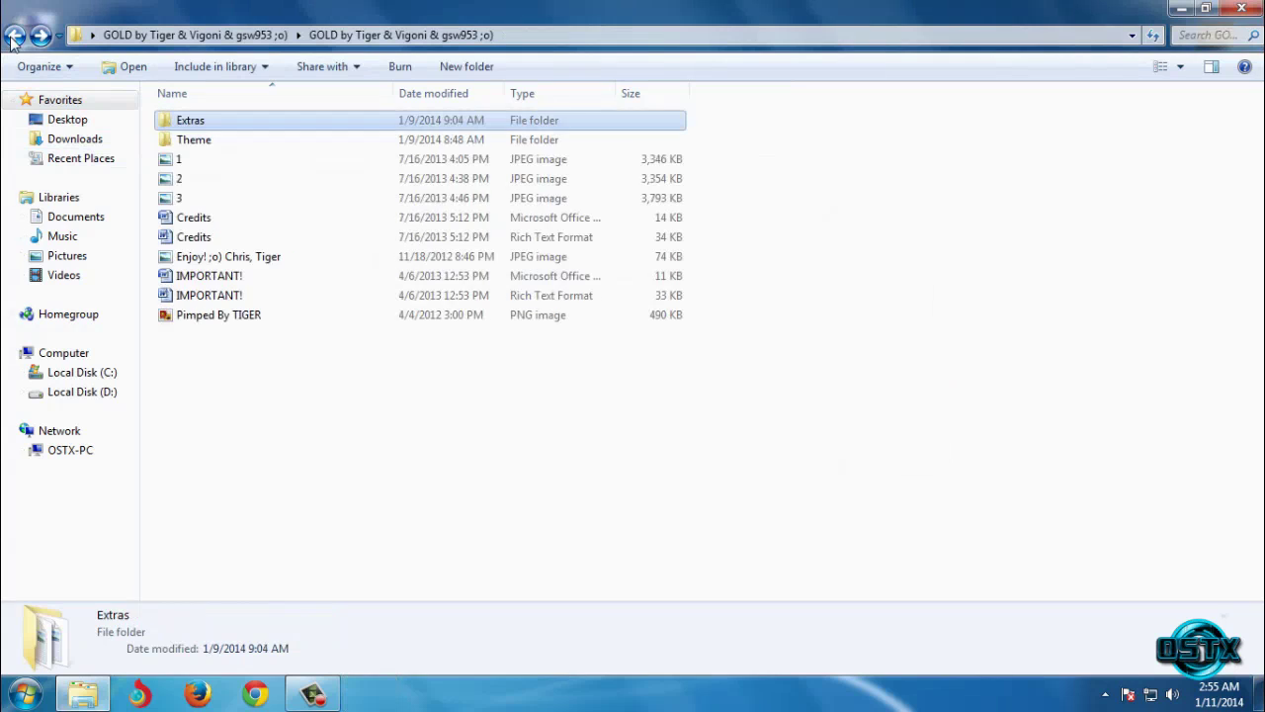
double_click(207, 141)
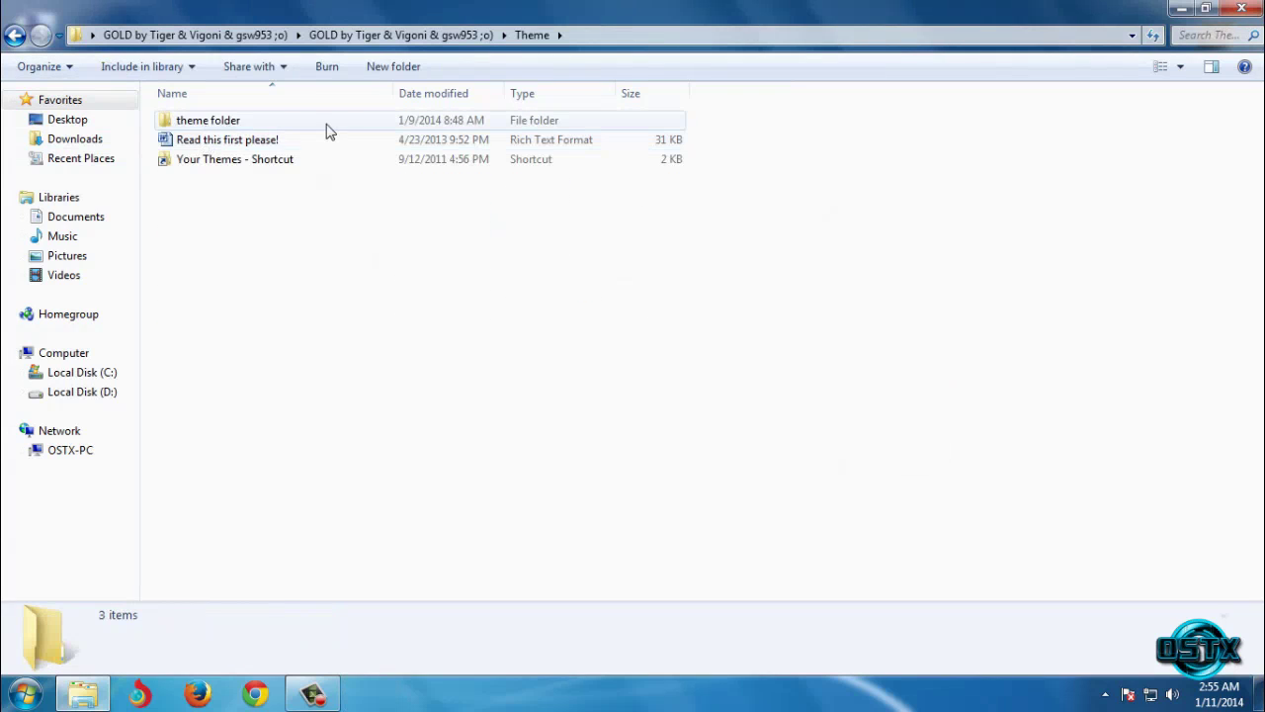
click(203, 123)
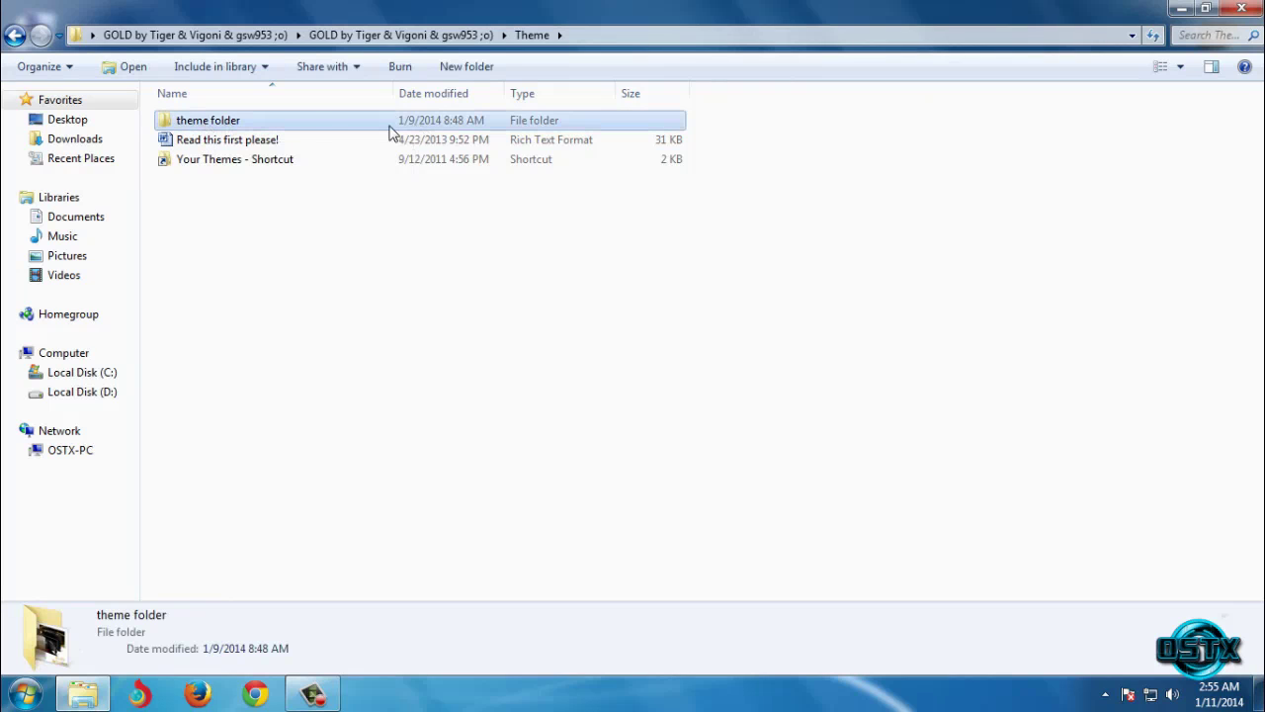
double_click(262, 128)
drag(263, 170, 187, 116)
right_click(188, 119)
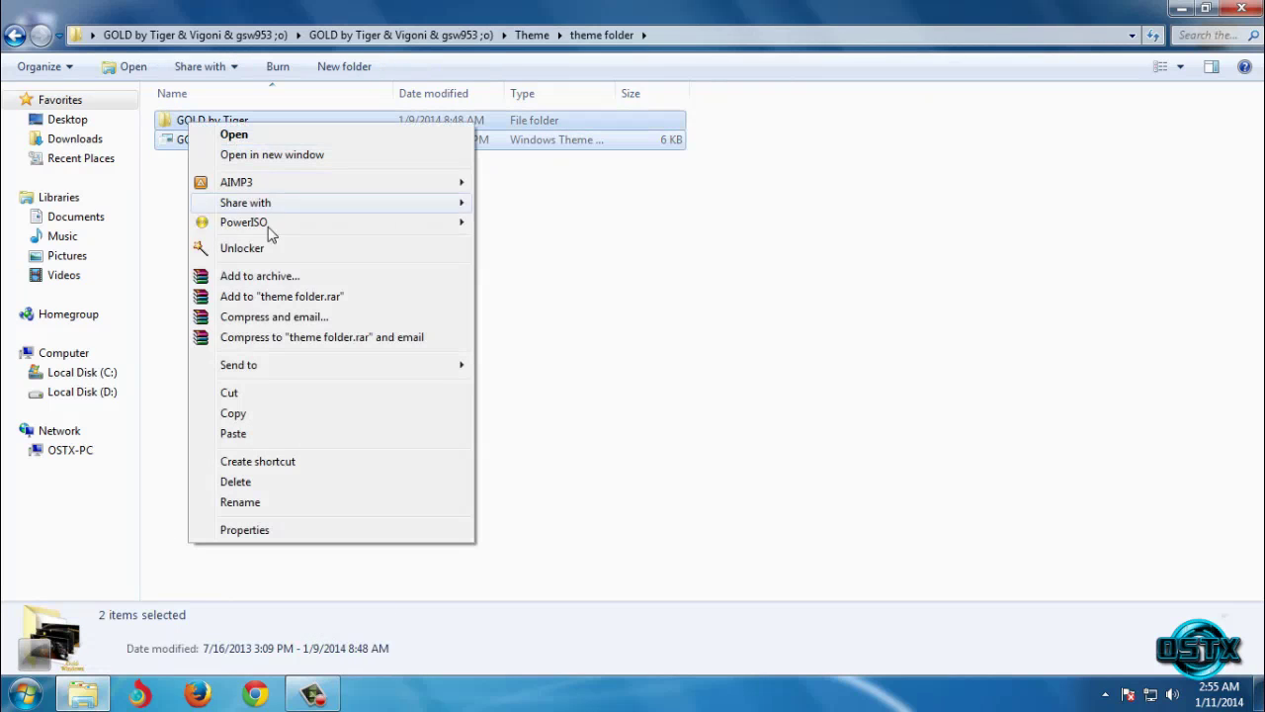
click(236, 420)
Step: Open the Your Themes shortcut to C:\Windows\Resources\Themes, then close the Explorer window
click(14, 36)
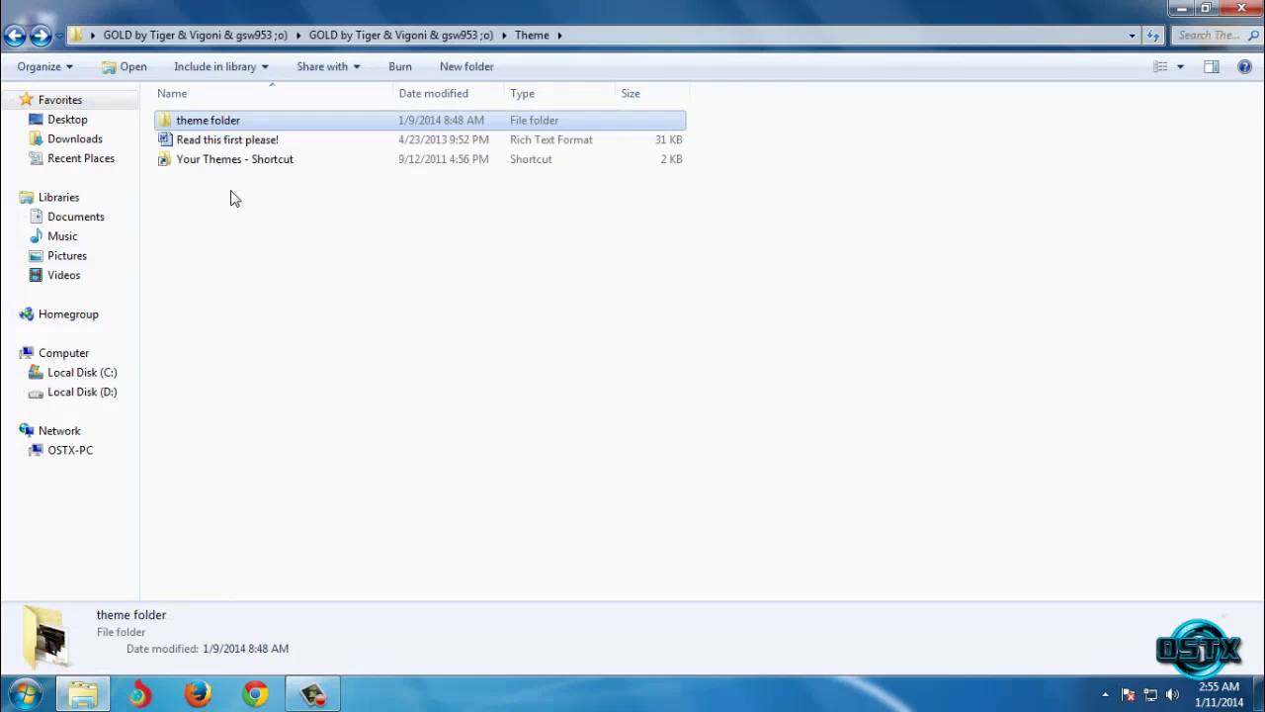
click(212, 163)
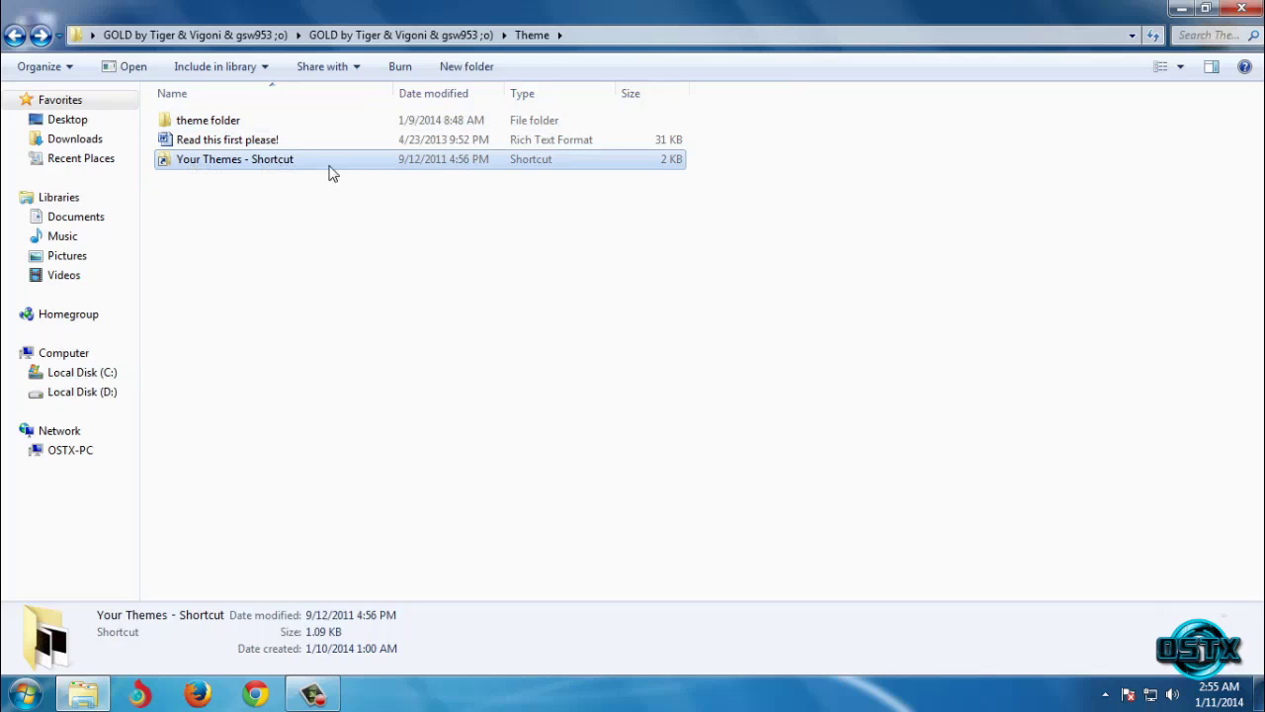
double_click(387, 173)
right_click(887, 204)
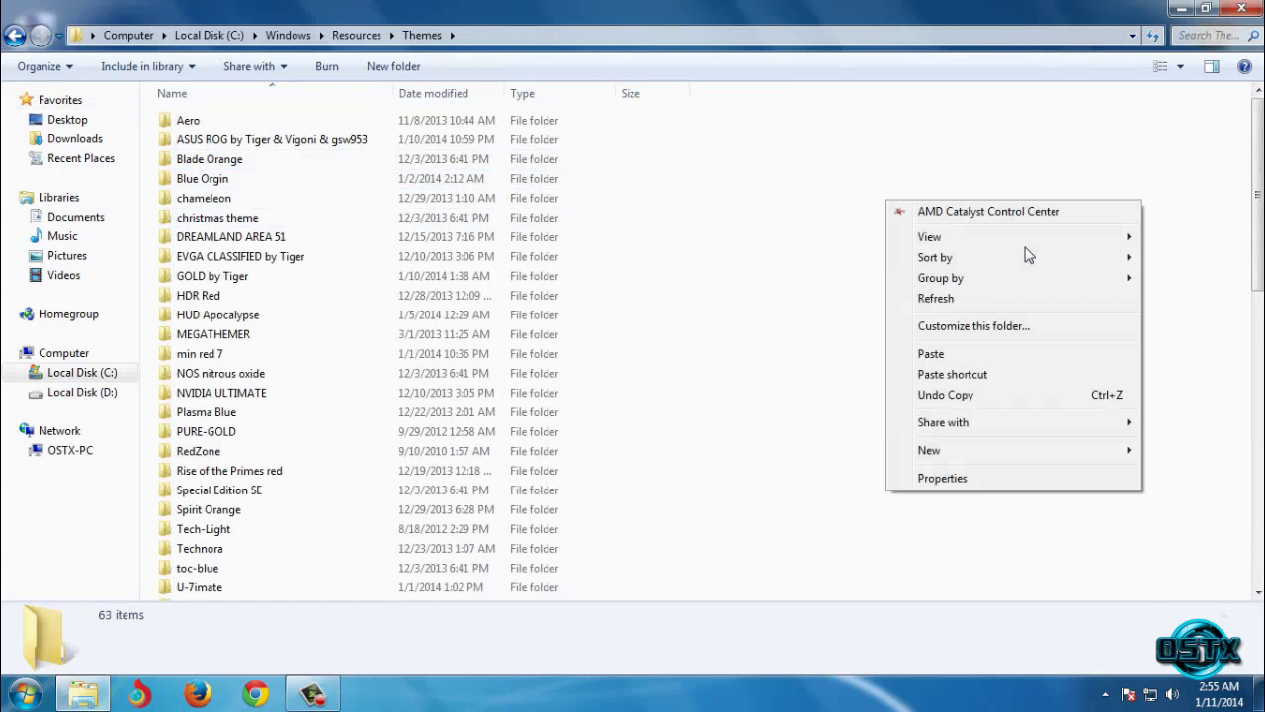
click(964, 167)
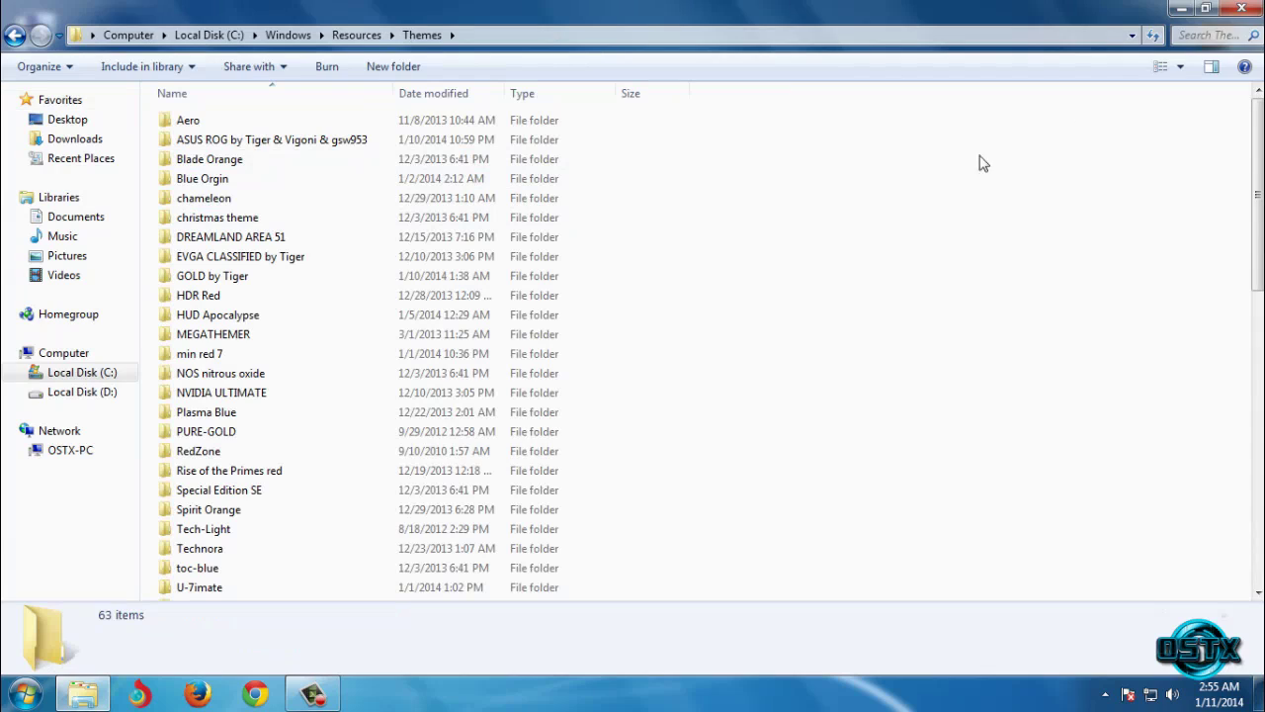
click(1242, 9)
right_click(559, 175)
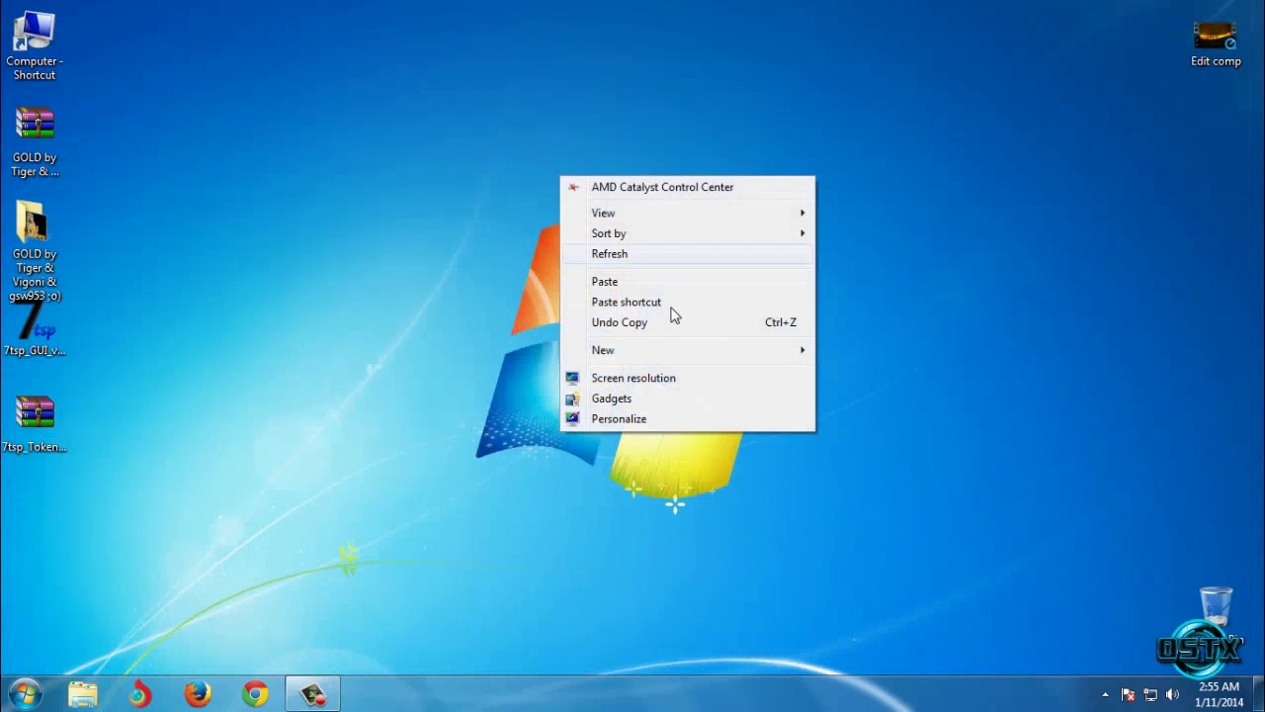
Step: Apply the GOLD by Tiger theme in Personalization and close the window
click(633, 421)
scroll(343, 369, down, 5)
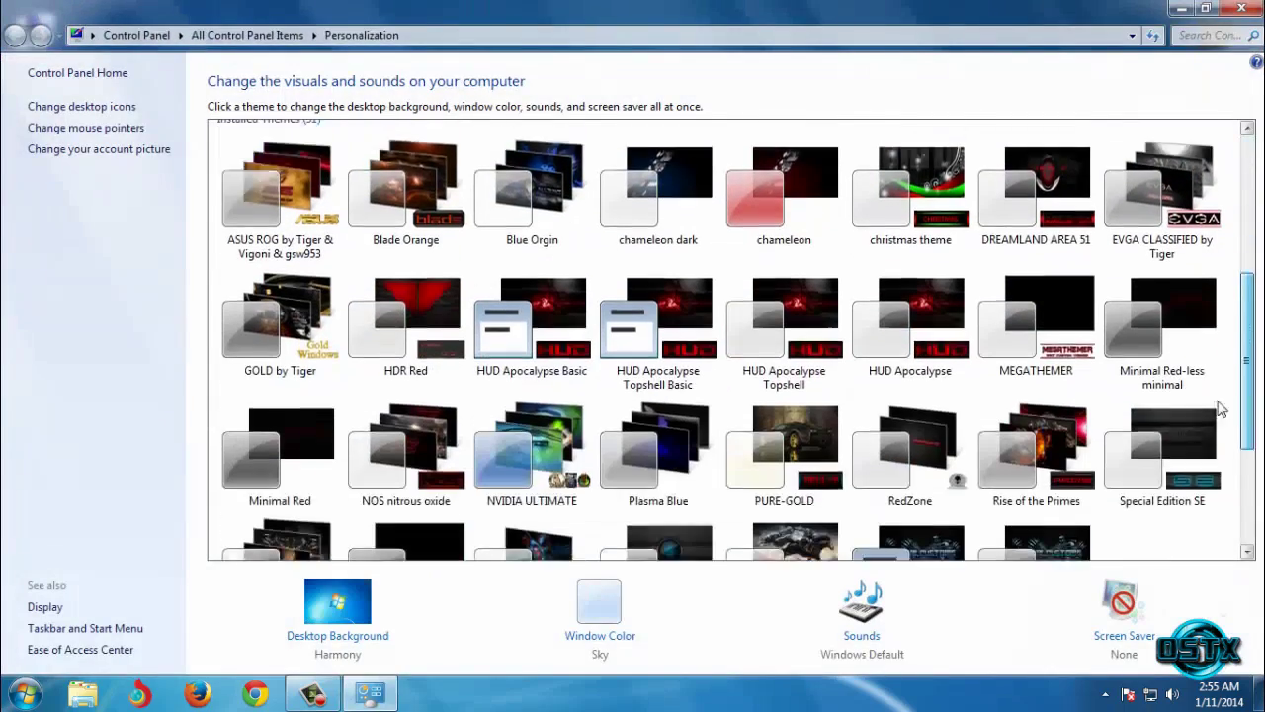
click(274, 274)
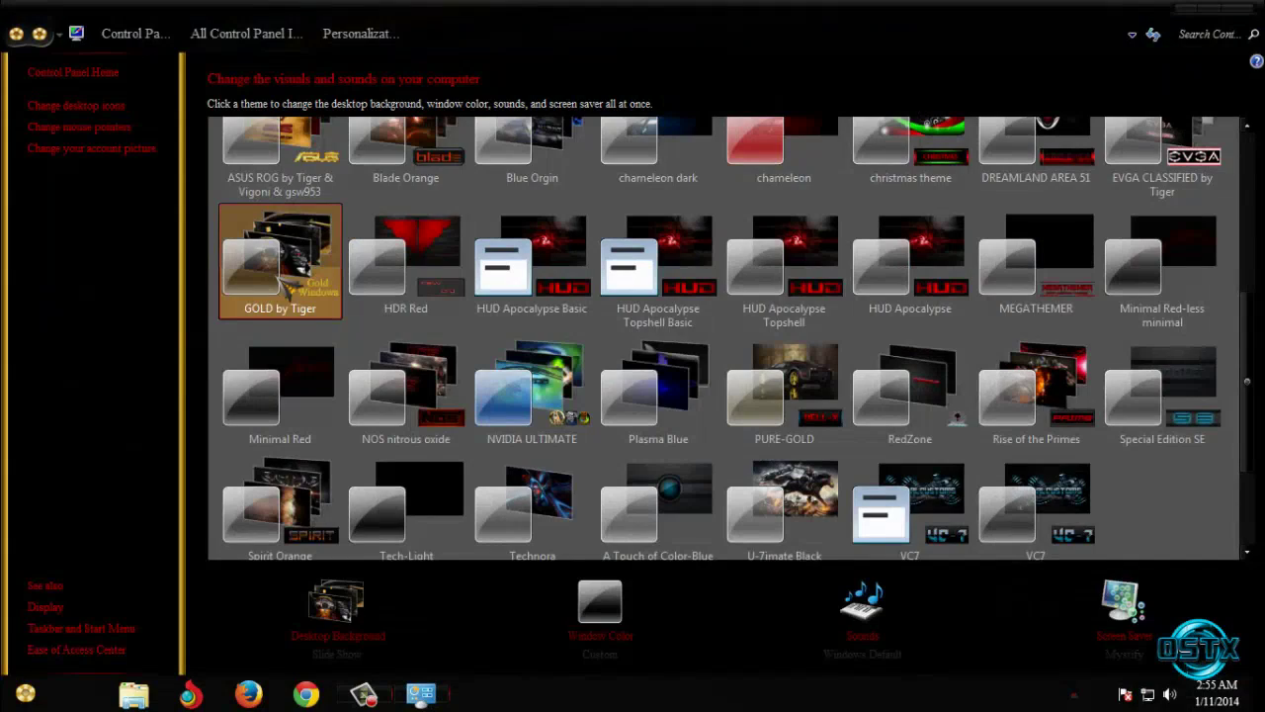
click(1241, 10)
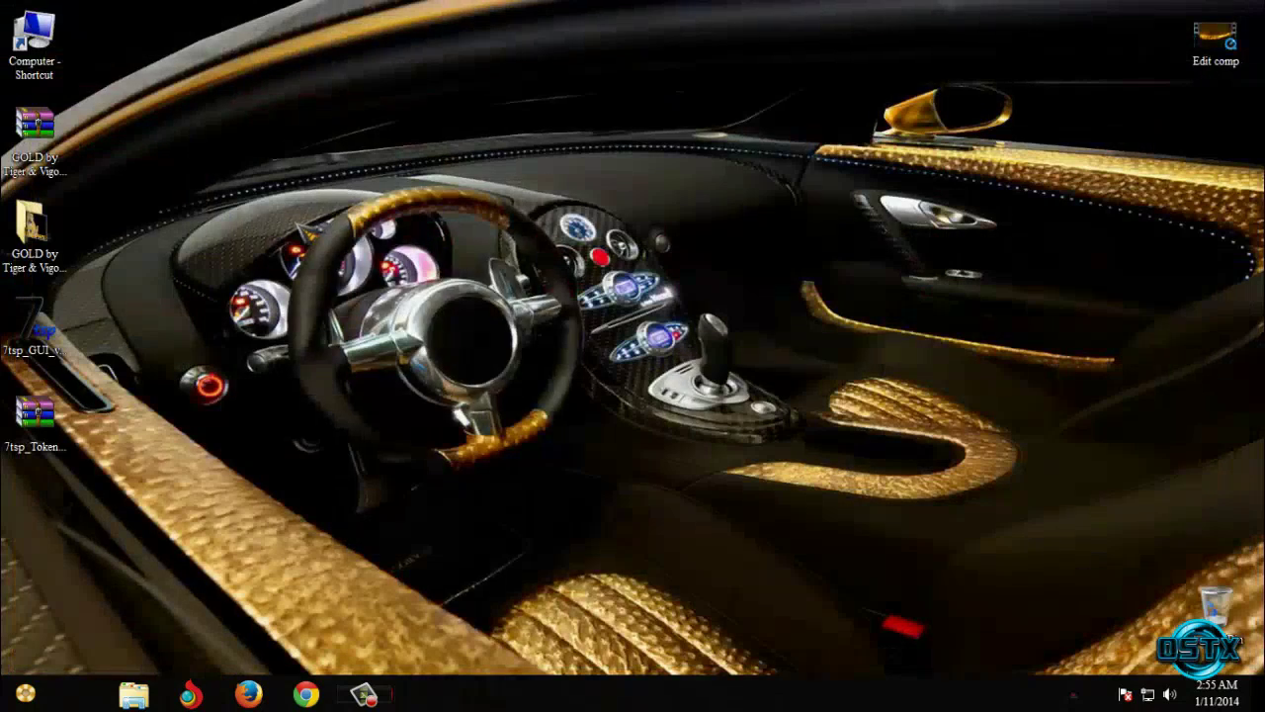
right_click(297, 227)
click(326, 286)
Step: Run Blackglass.exe from GOLD > Extras > Blackglass, allowing it past the security warning
double_click(32, 237)
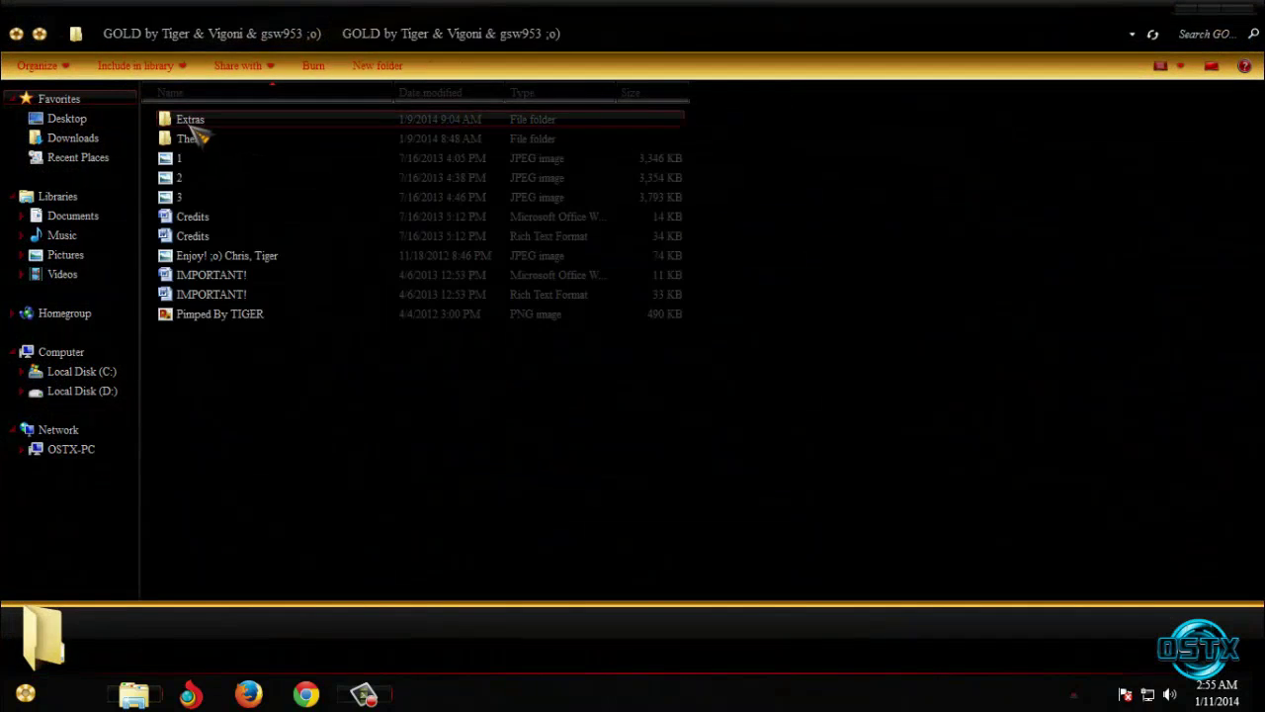
double_click(237, 124)
drag(389, 377, 283, 302)
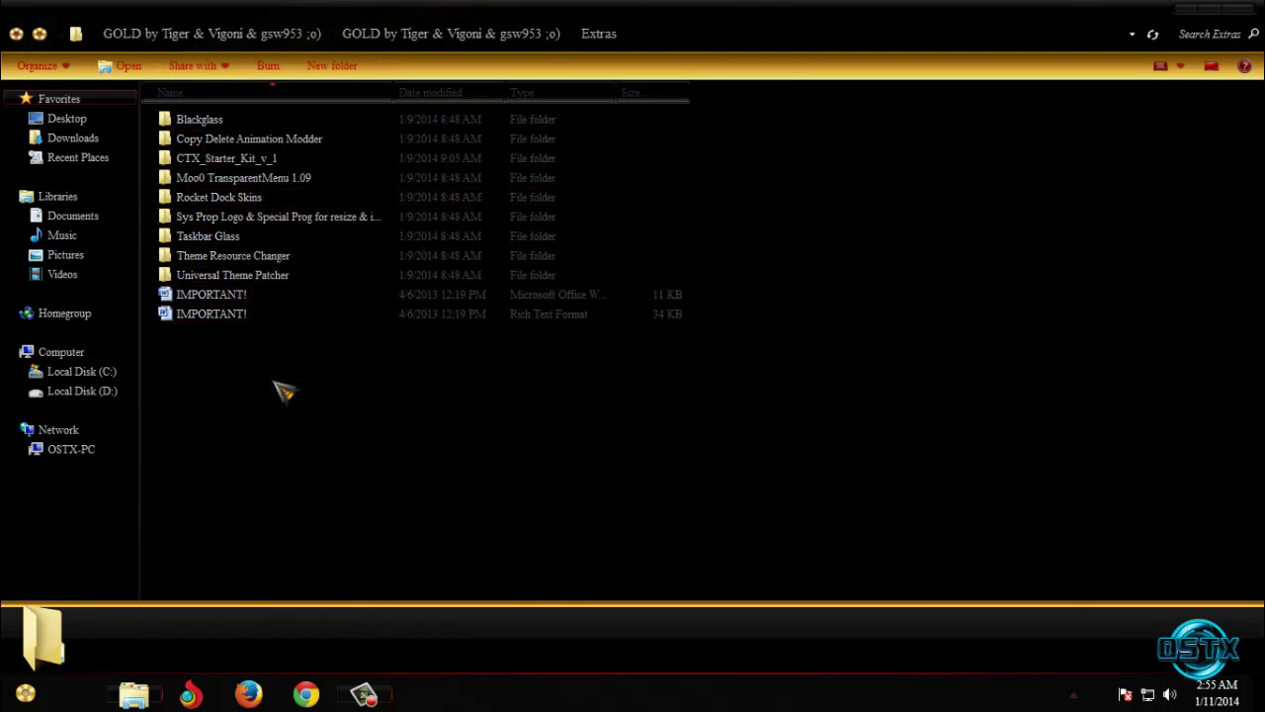
double_click(212, 121)
double_click(212, 139)
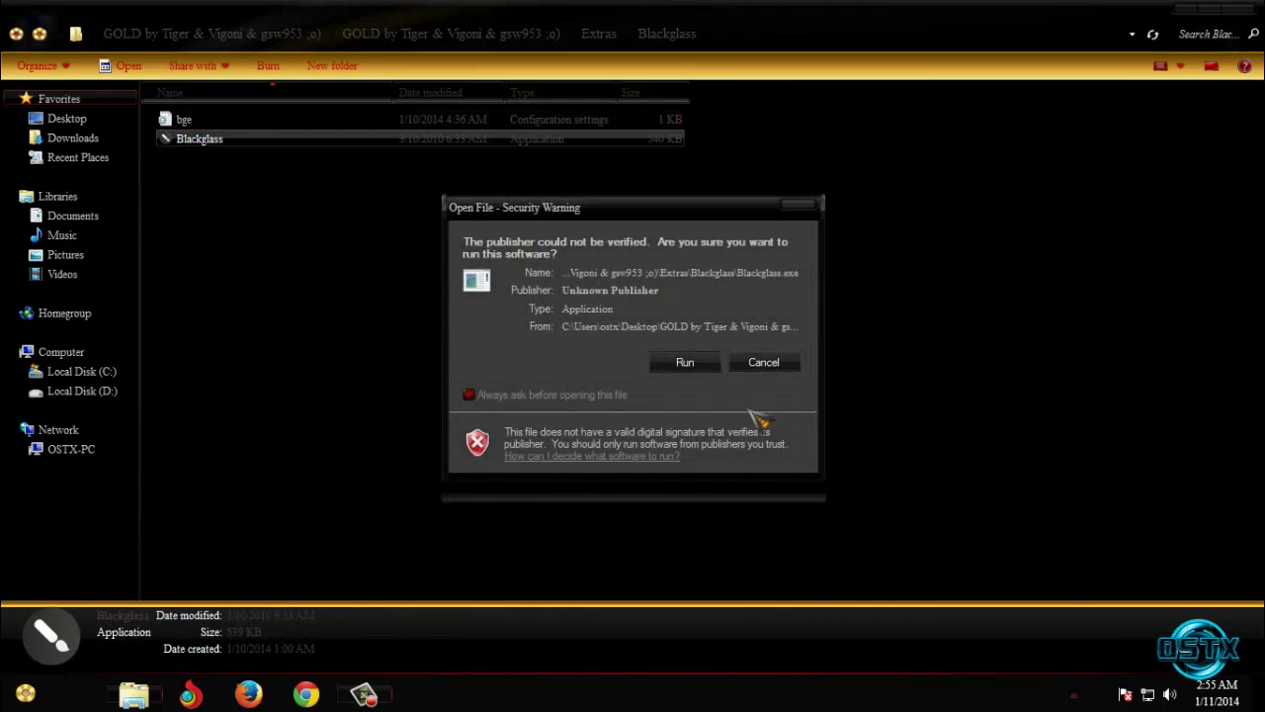
click(682, 363)
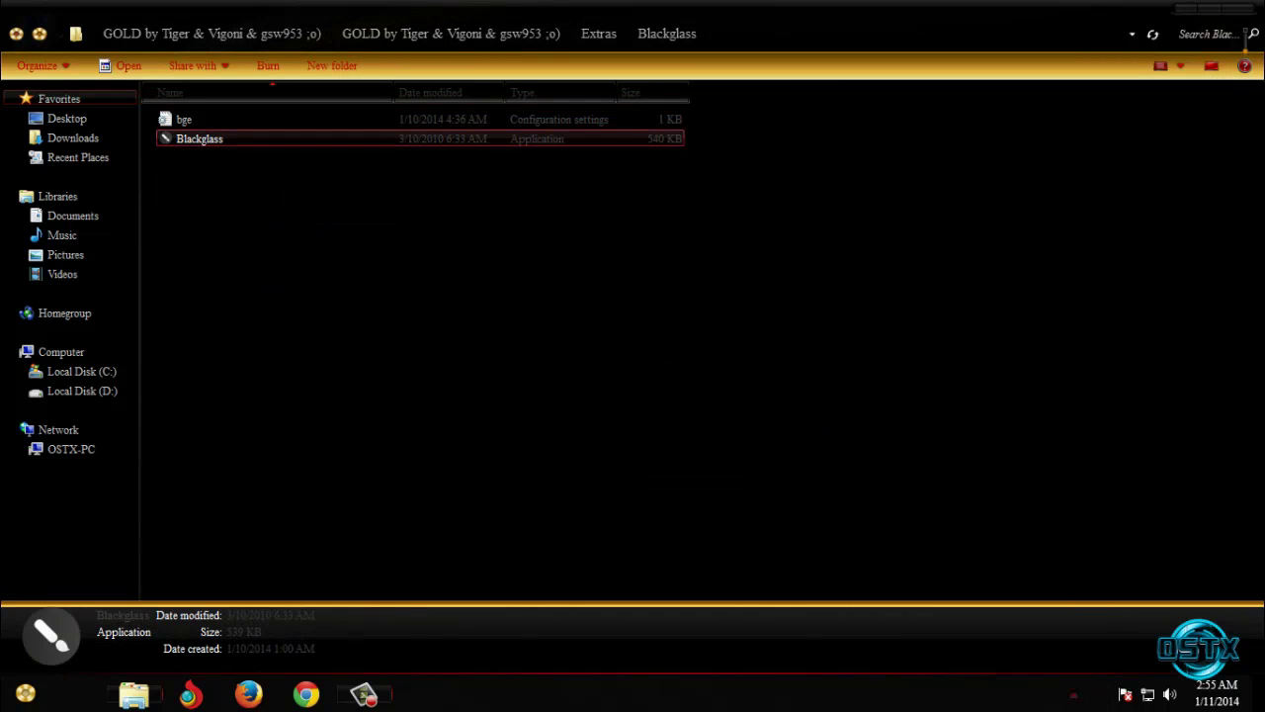
double_click(1054, 29)
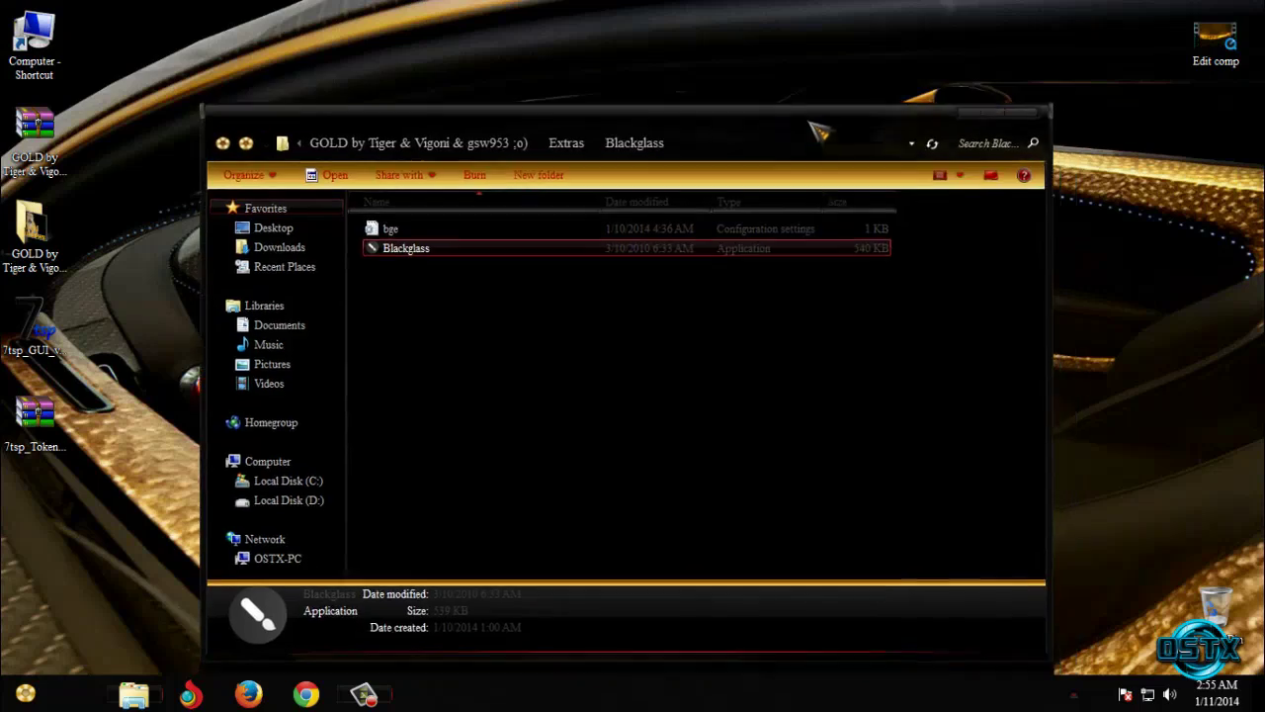
click(1070, 79)
Step: Refresh the desktop and check the dark Explorer look in the Computer window
right_click(688, 161)
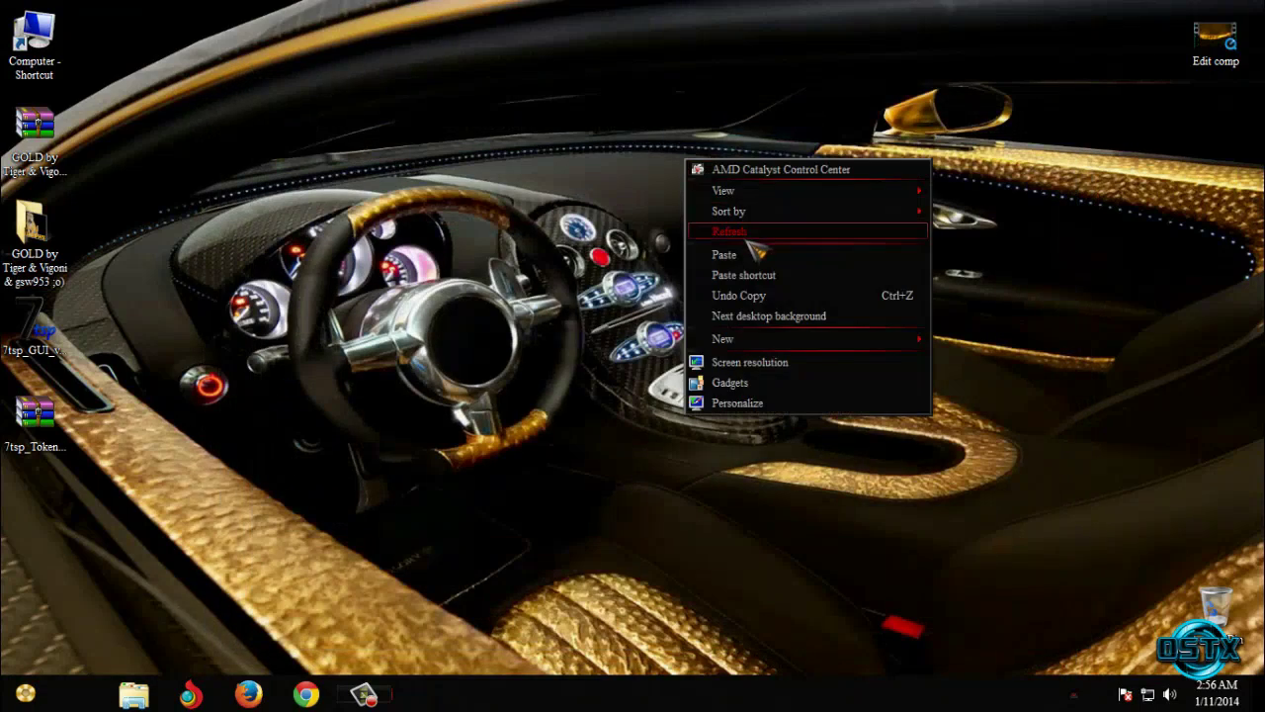
click(748, 238)
double_click(34, 40)
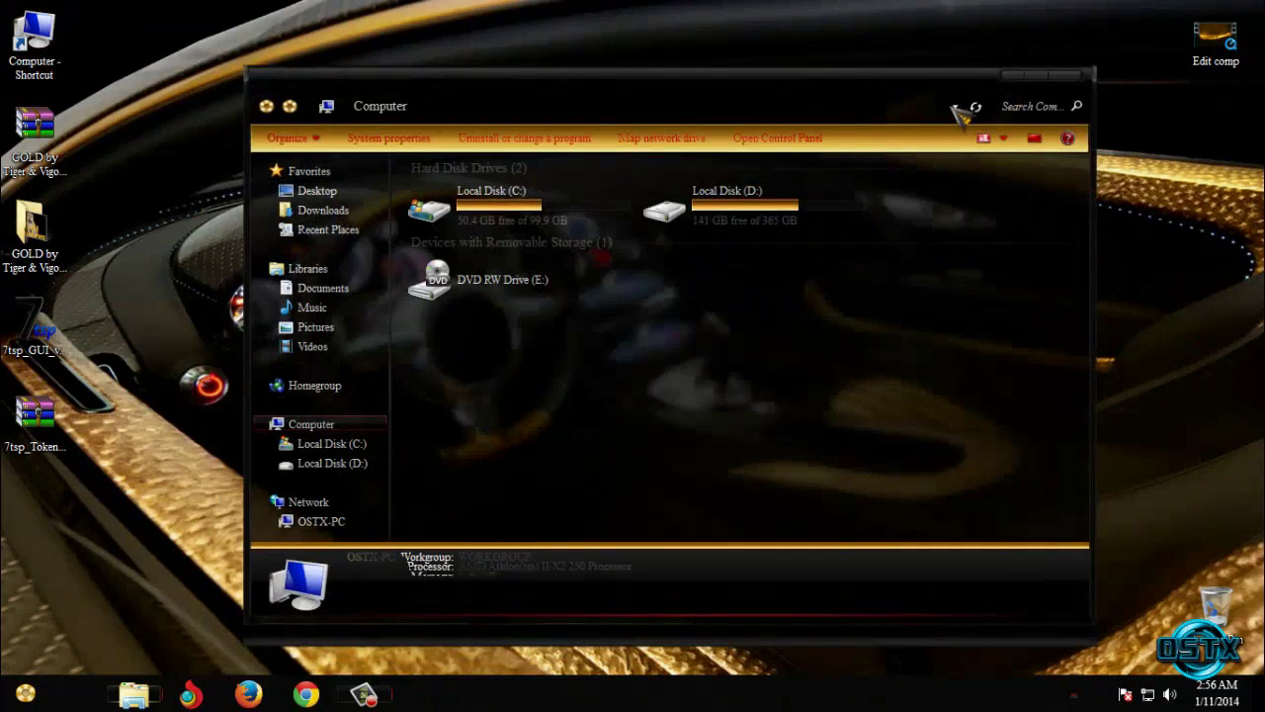
drag(957, 112, 860, 102)
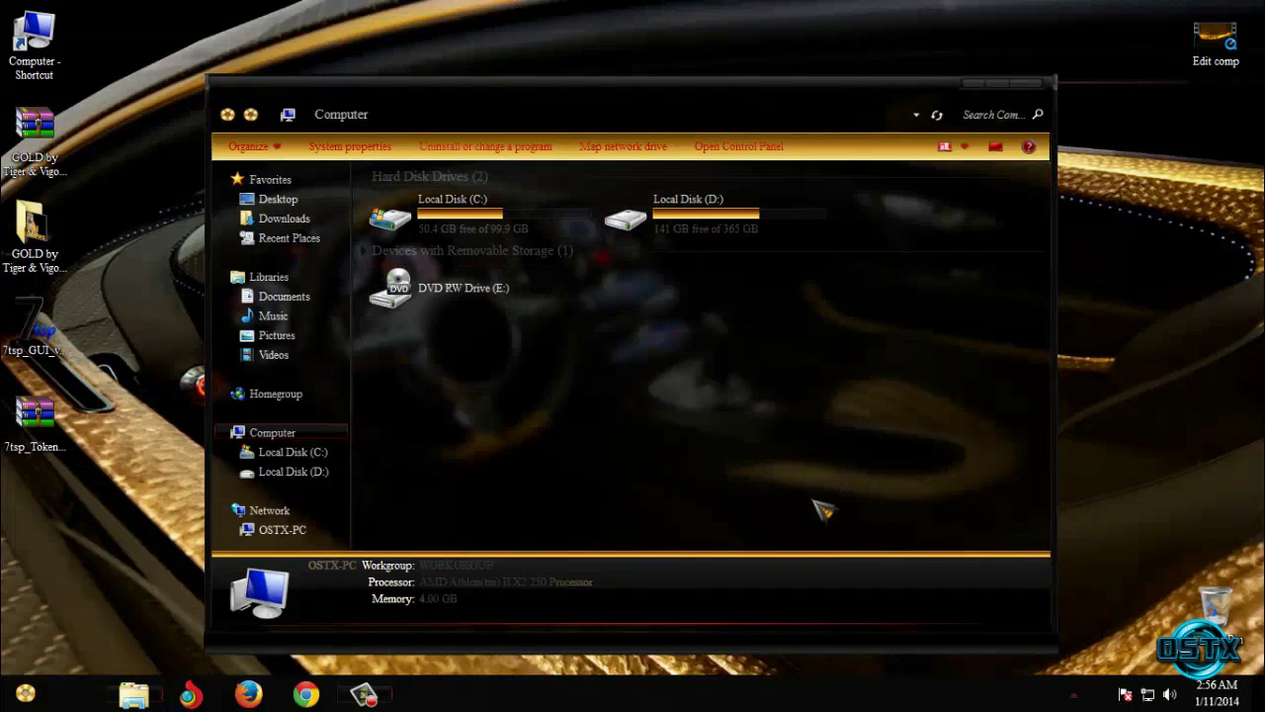
click(1028, 86)
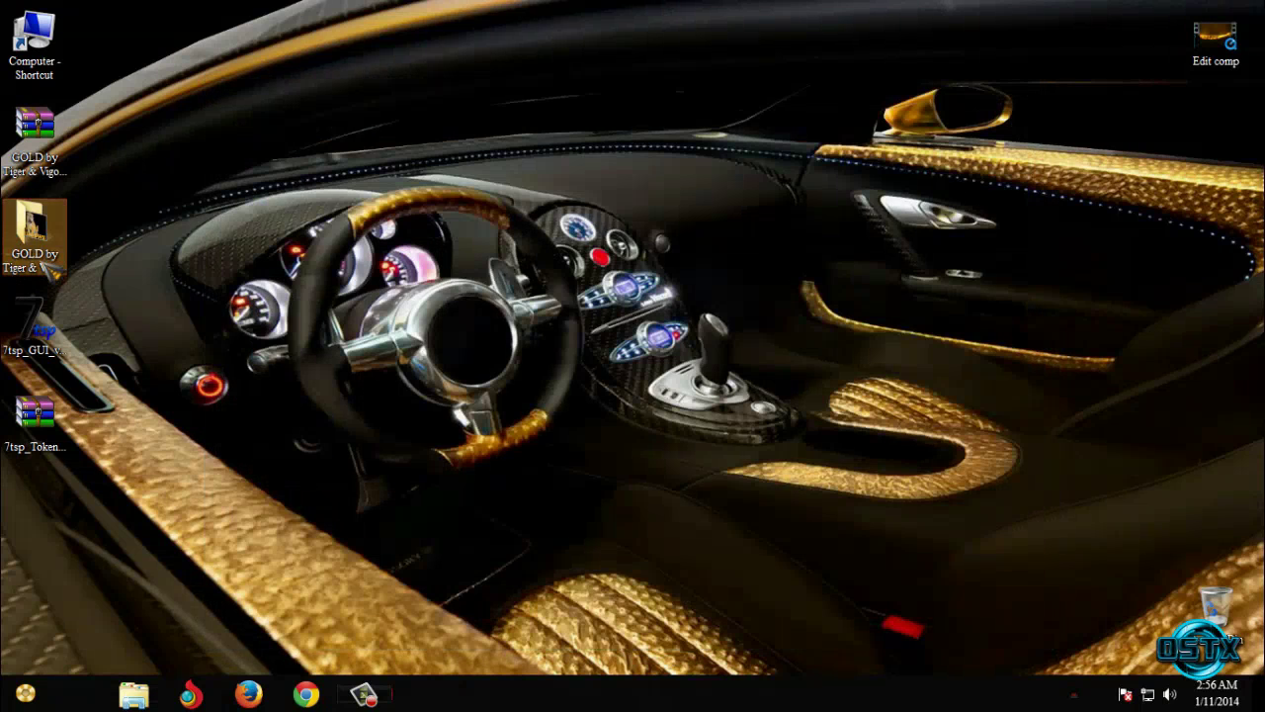
double_click(45, 262)
Step: Copy the GOLD skin folder from Extras > Rocket Dock Skins
click(1007, 91)
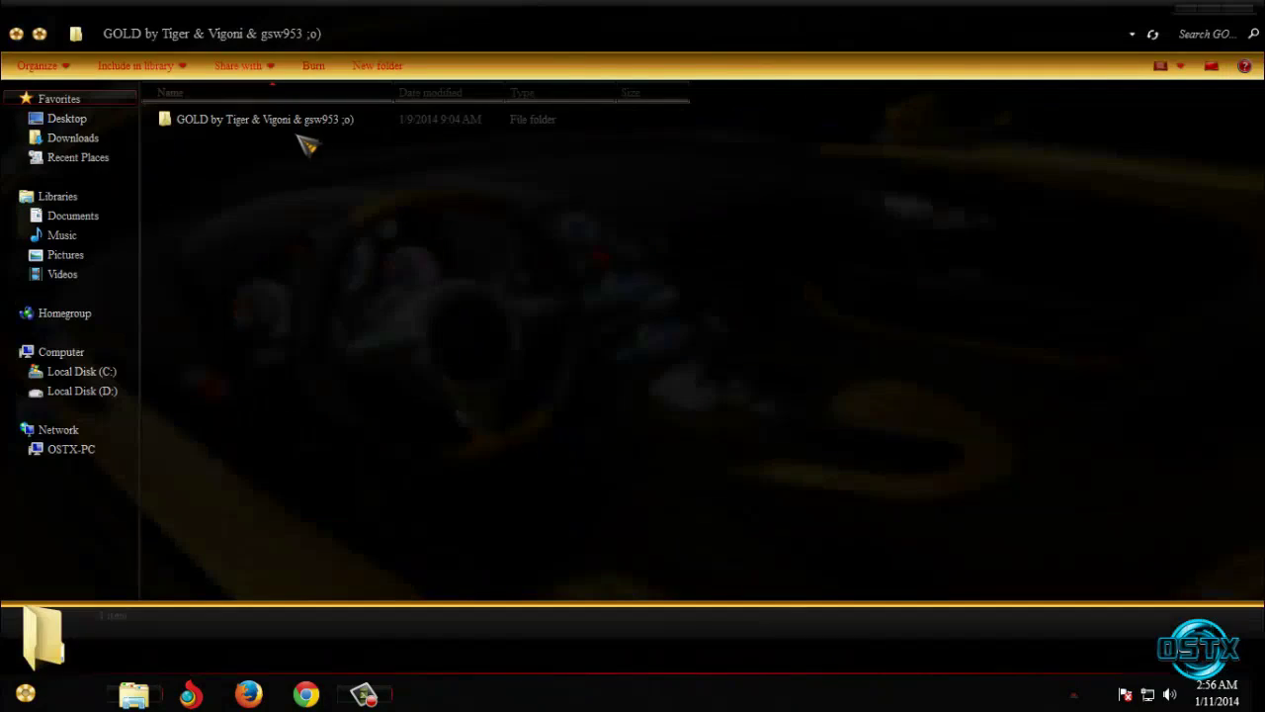
double_click(295, 122)
double_click(294, 125)
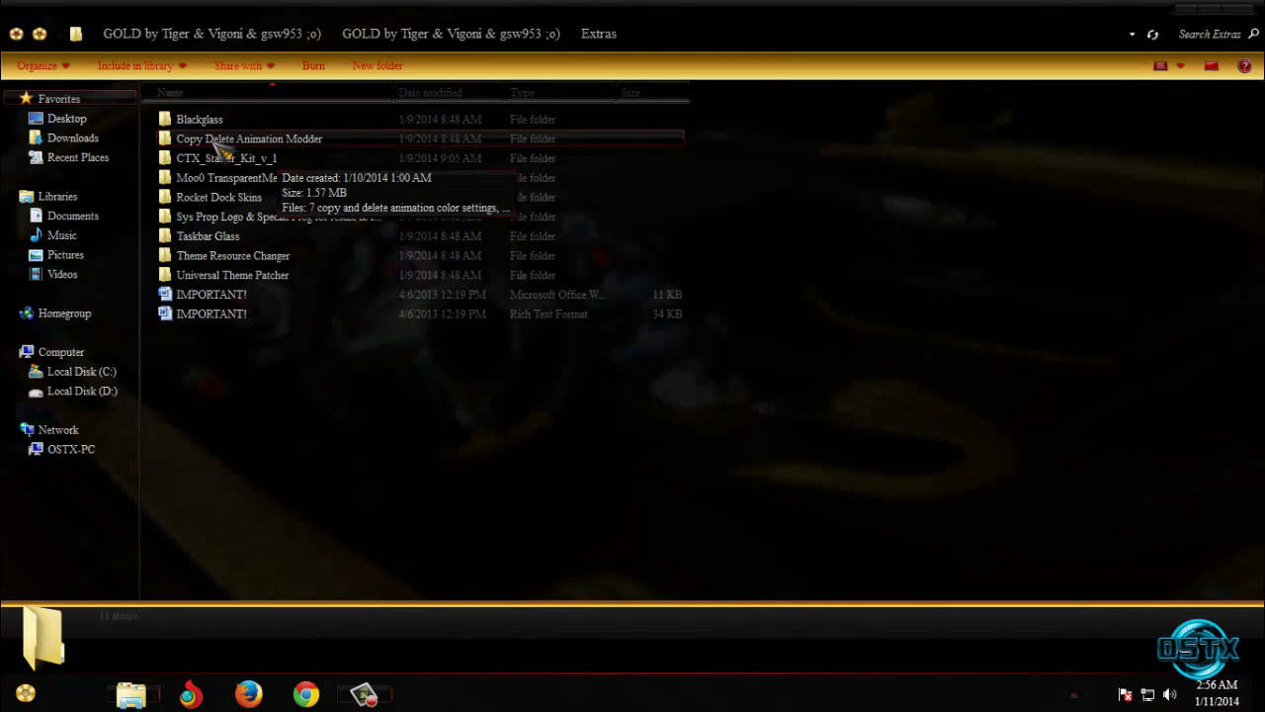
click(328, 143)
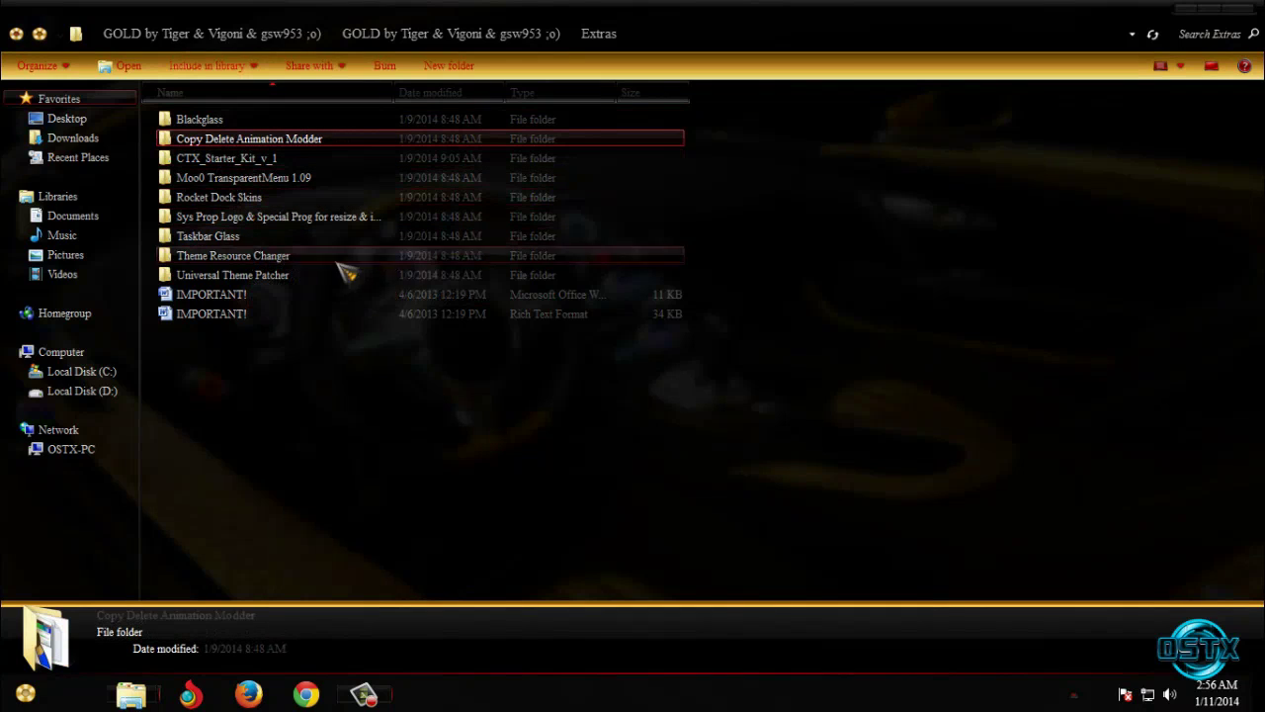
double_click(272, 198)
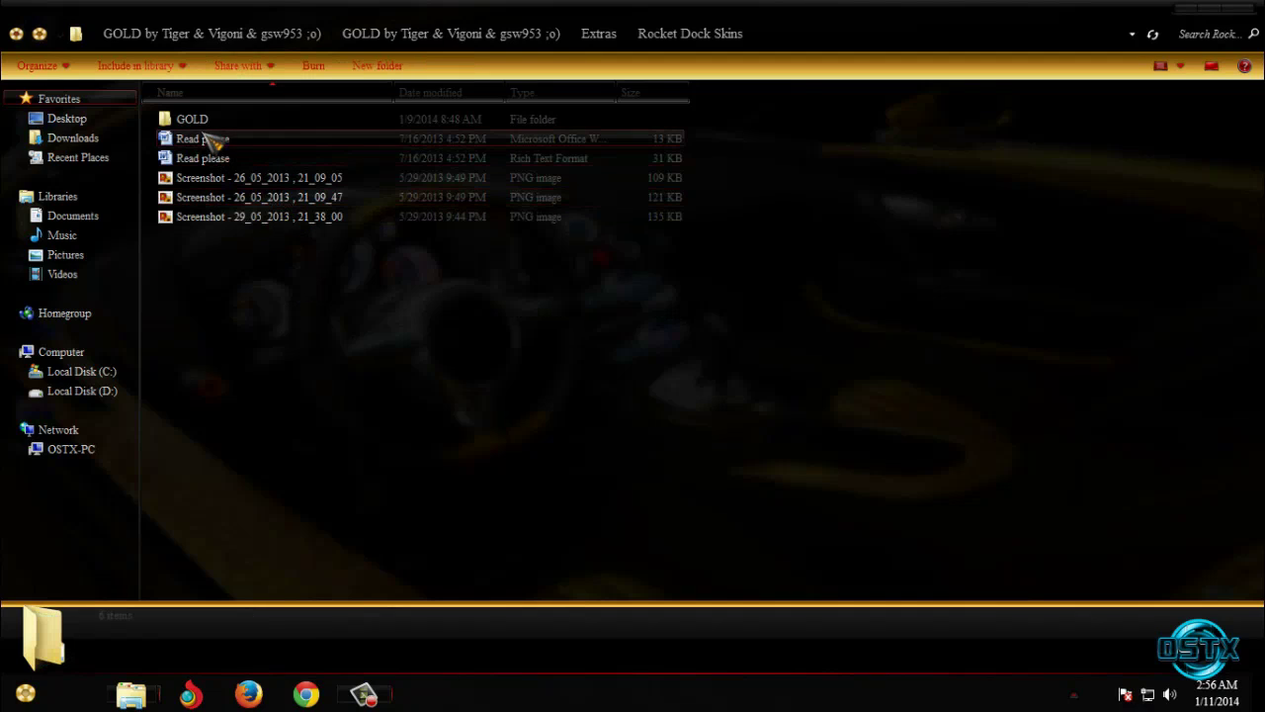
right_click(201, 121)
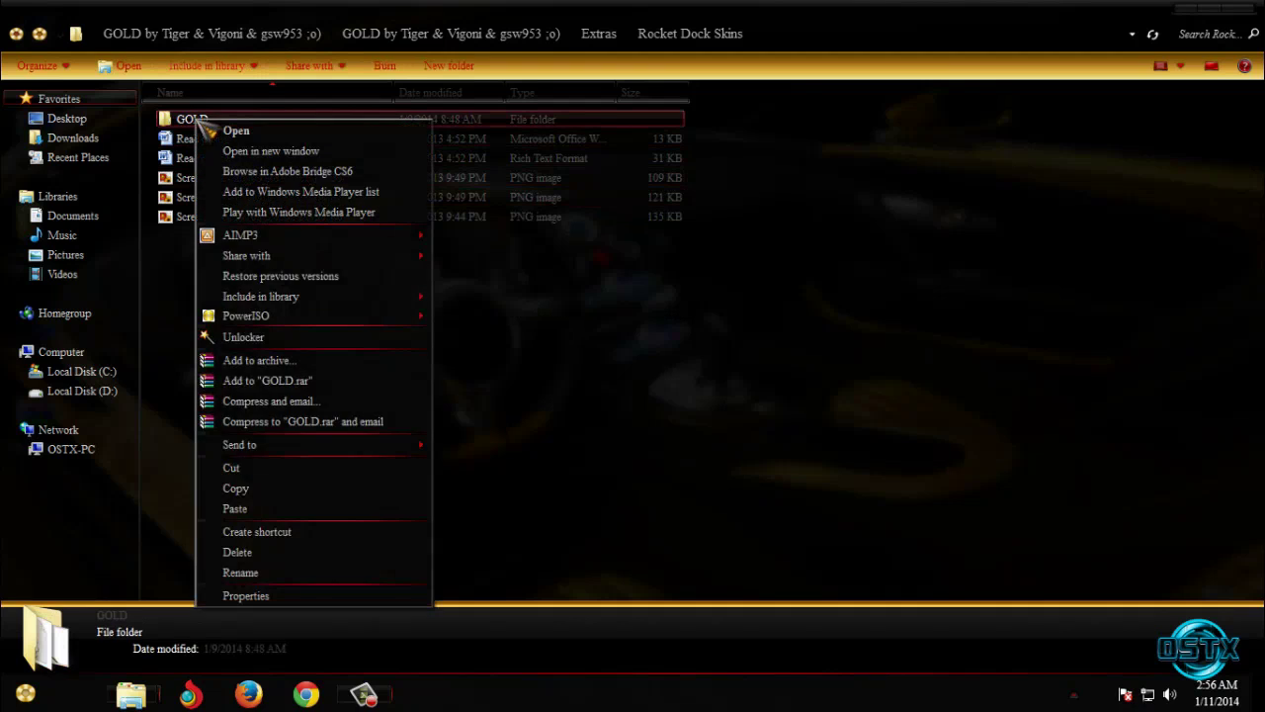
click(278, 489)
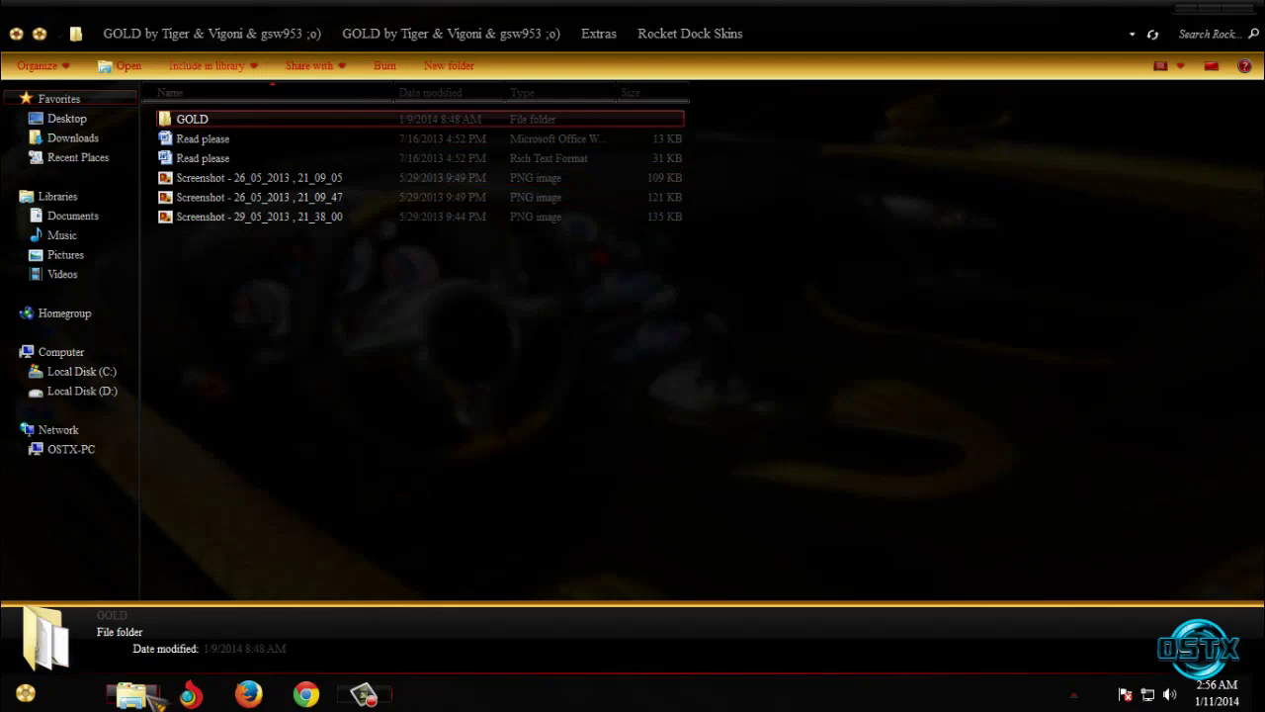
Step: Paste the GOLD skin into RocketDock's skins folder, declining to merge with the existing GOLD folder
mouse_move(153, 697)
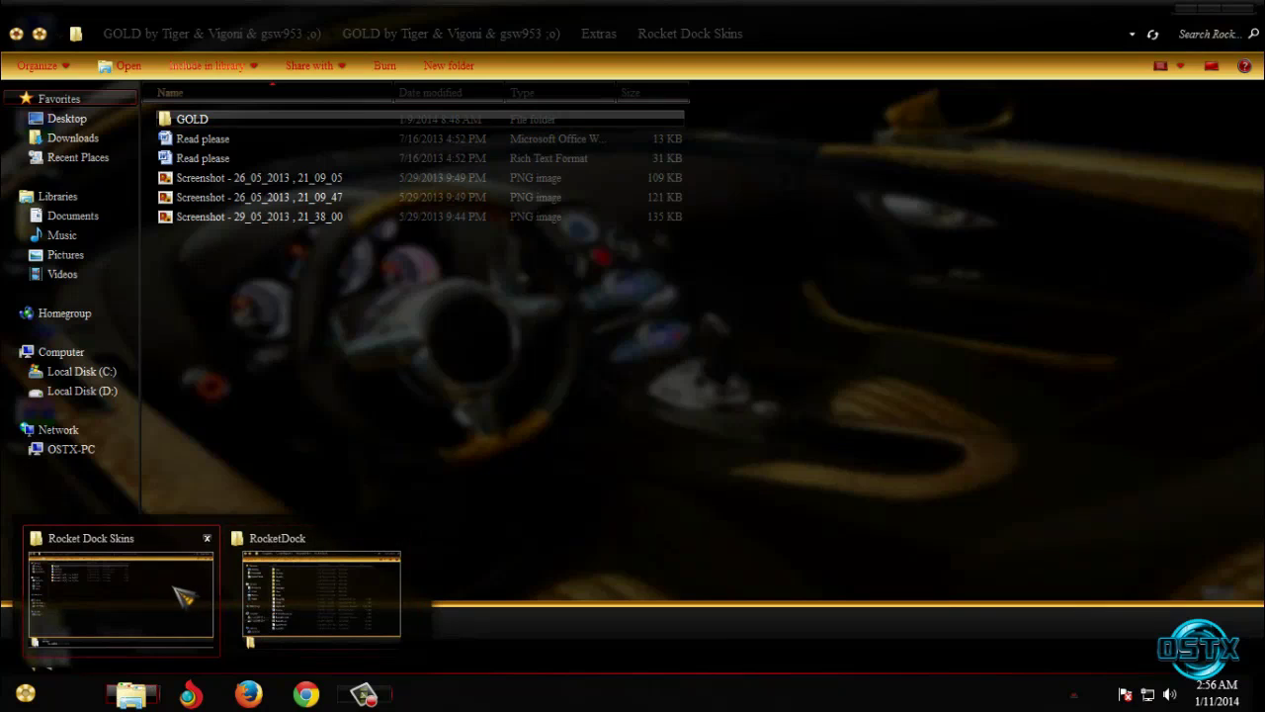
click(332, 597)
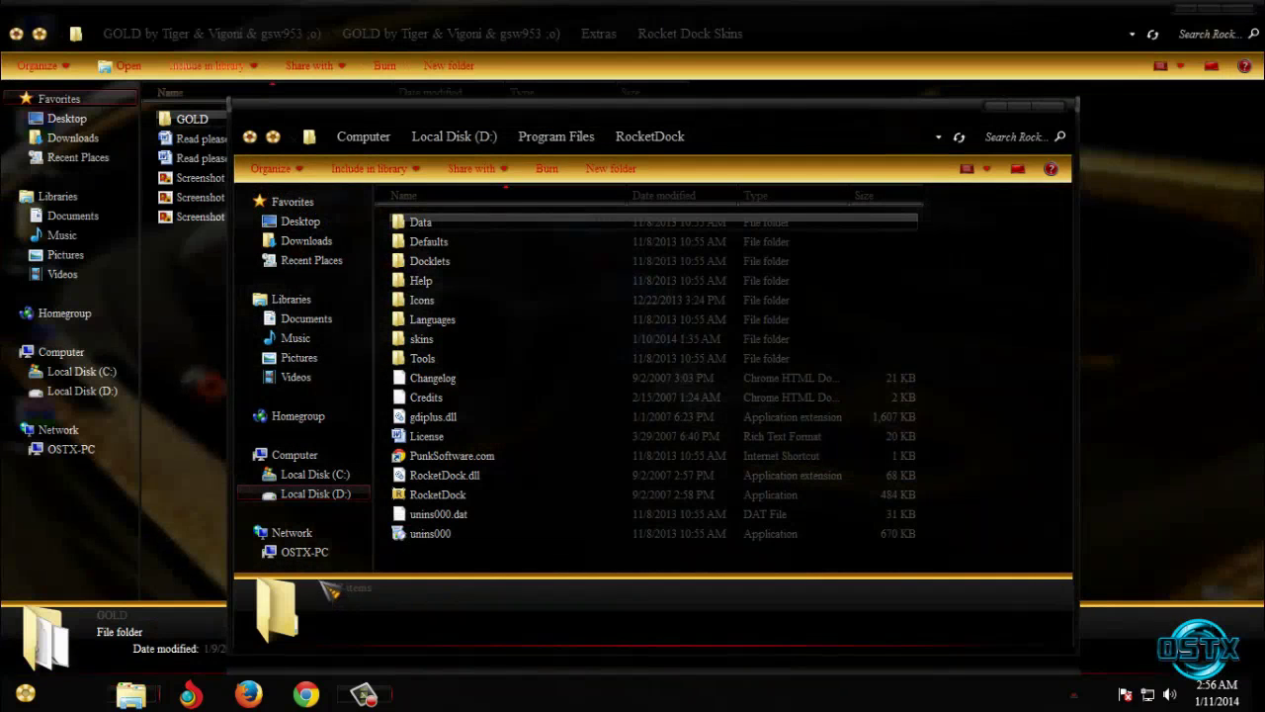
drag(531, 116, 517, 75)
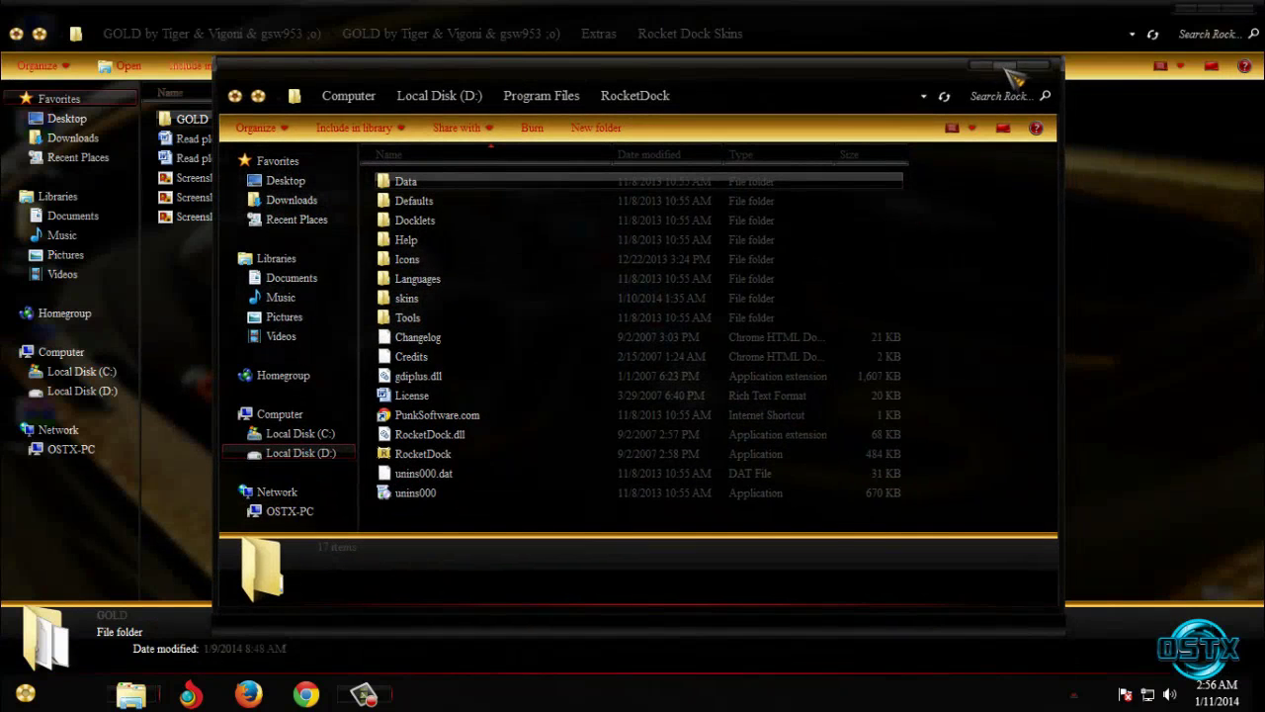
click(1008, 69)
double_click(250, 239)
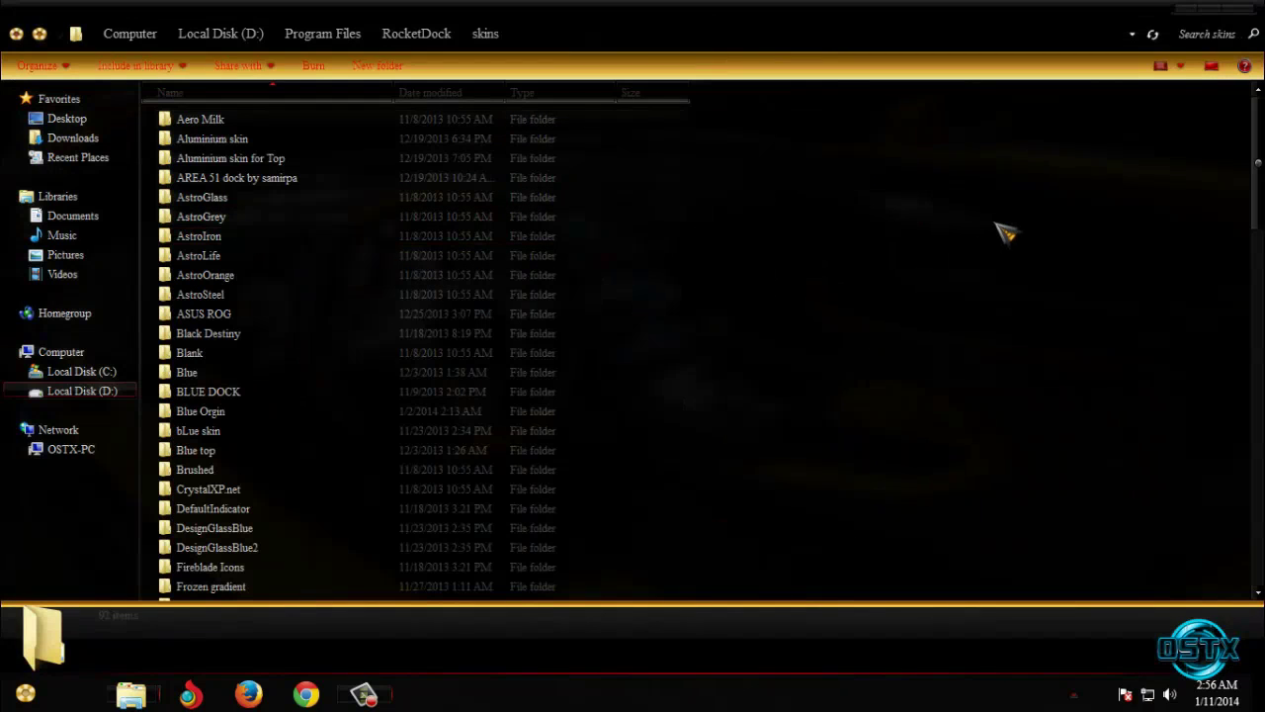
right_click(1001, 230)
click(1046, 364)
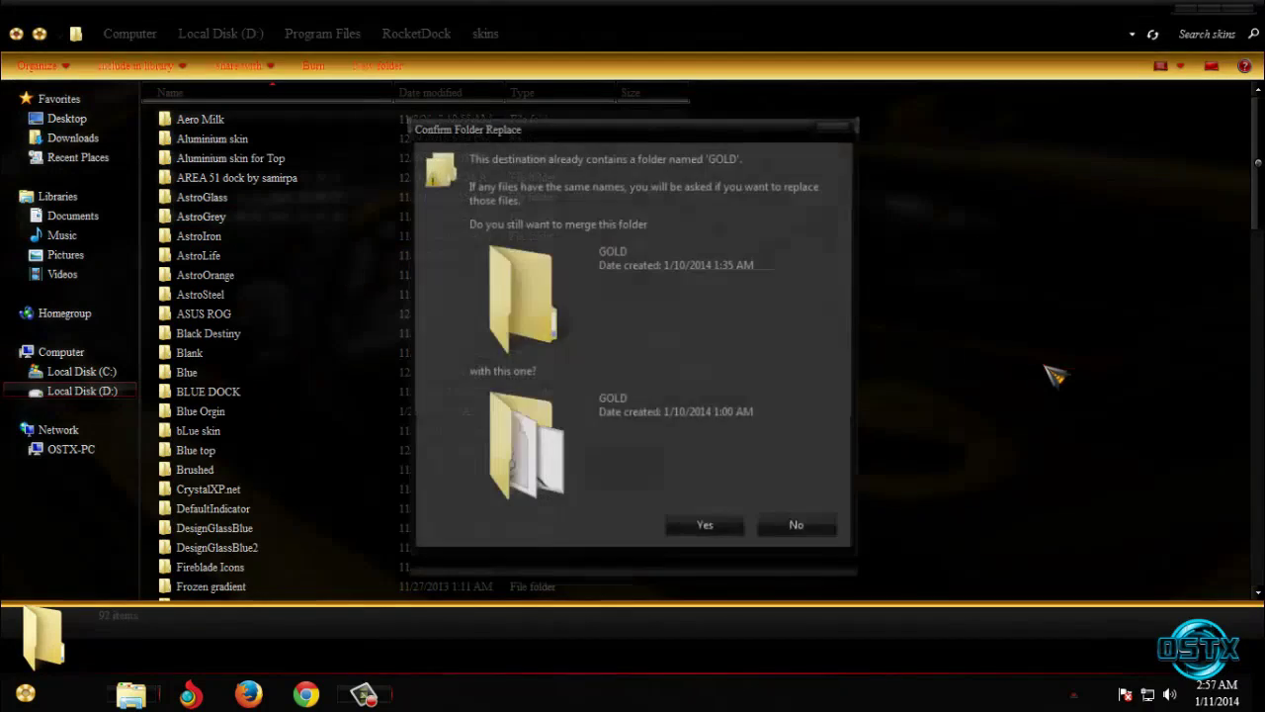
click(812, 530)
click(1248, 10)
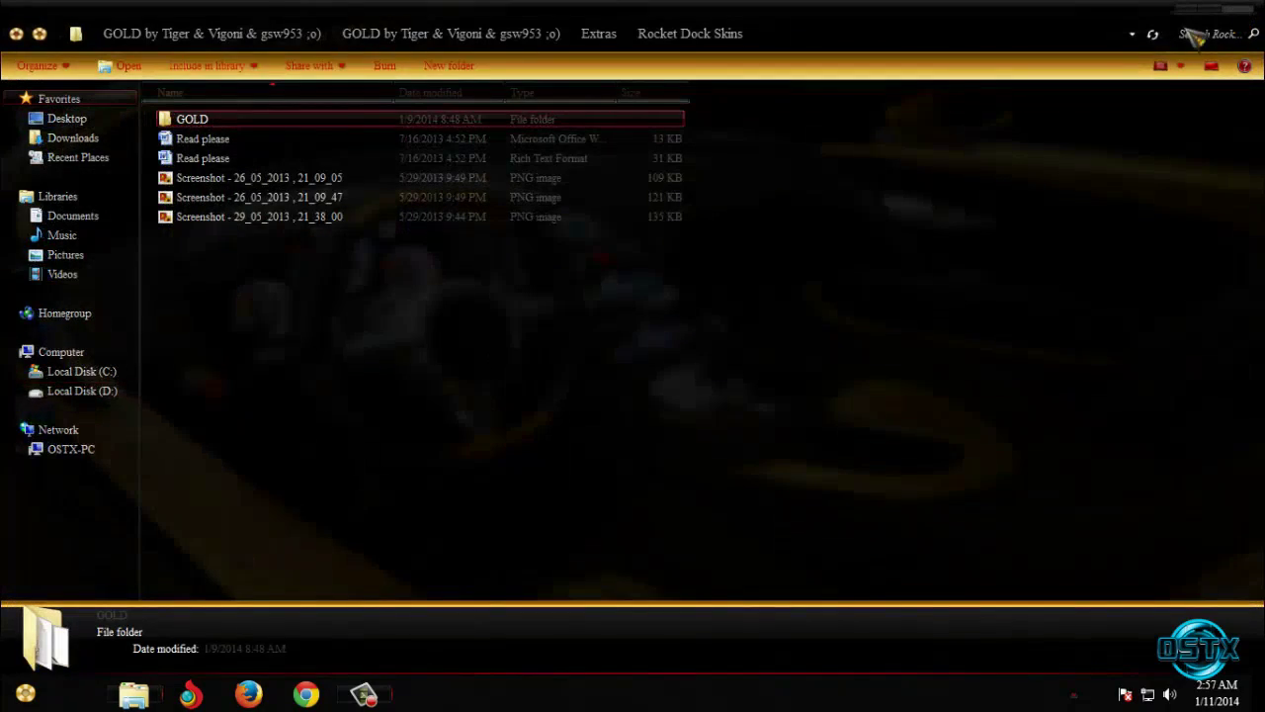
Step: Keep GOLD as the Style theme in RocketDock's Dock Settings and confirm with OK
click(1185, 14)
mouse_move(720, 5)
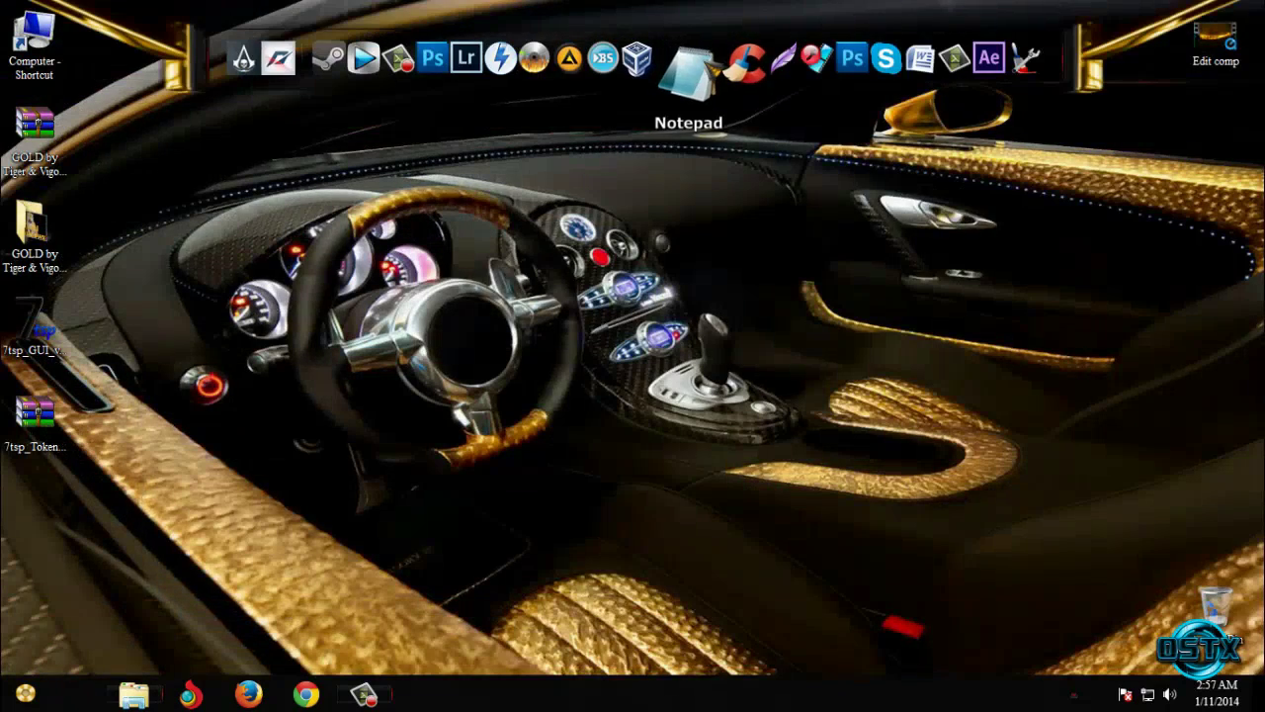
right_click(700, 60)
click(776, 141)
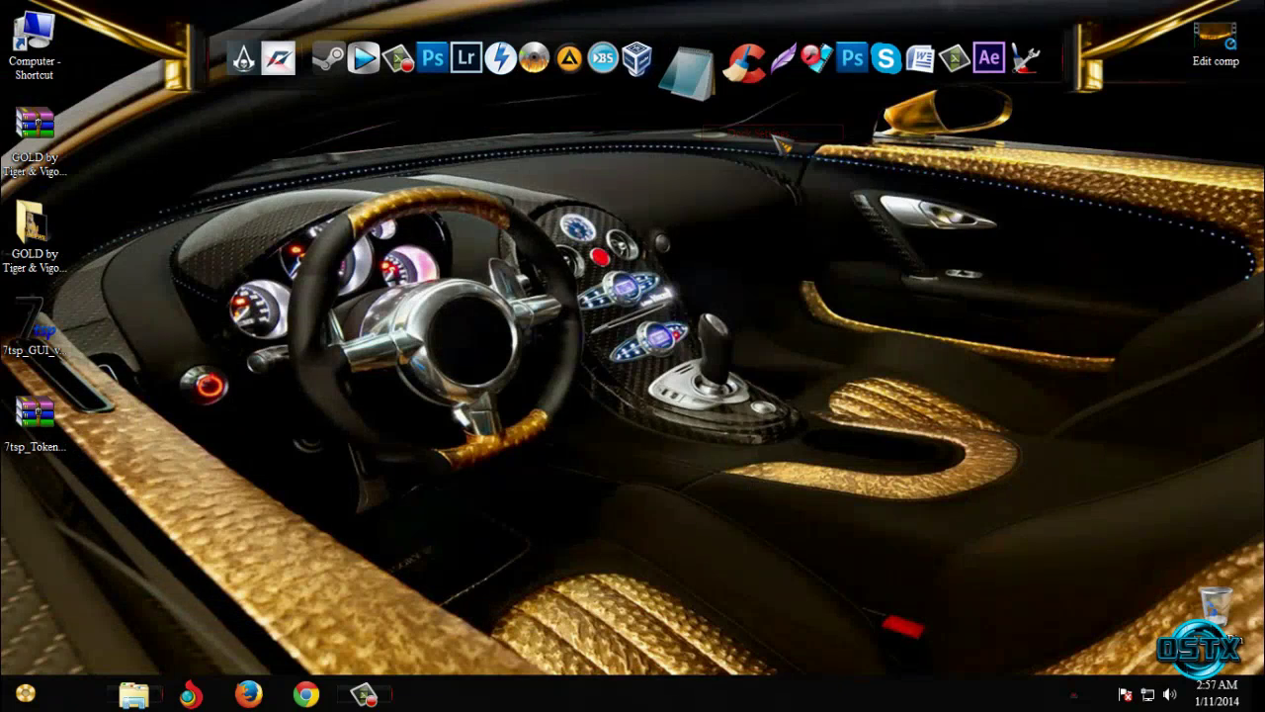
click(453, 288)
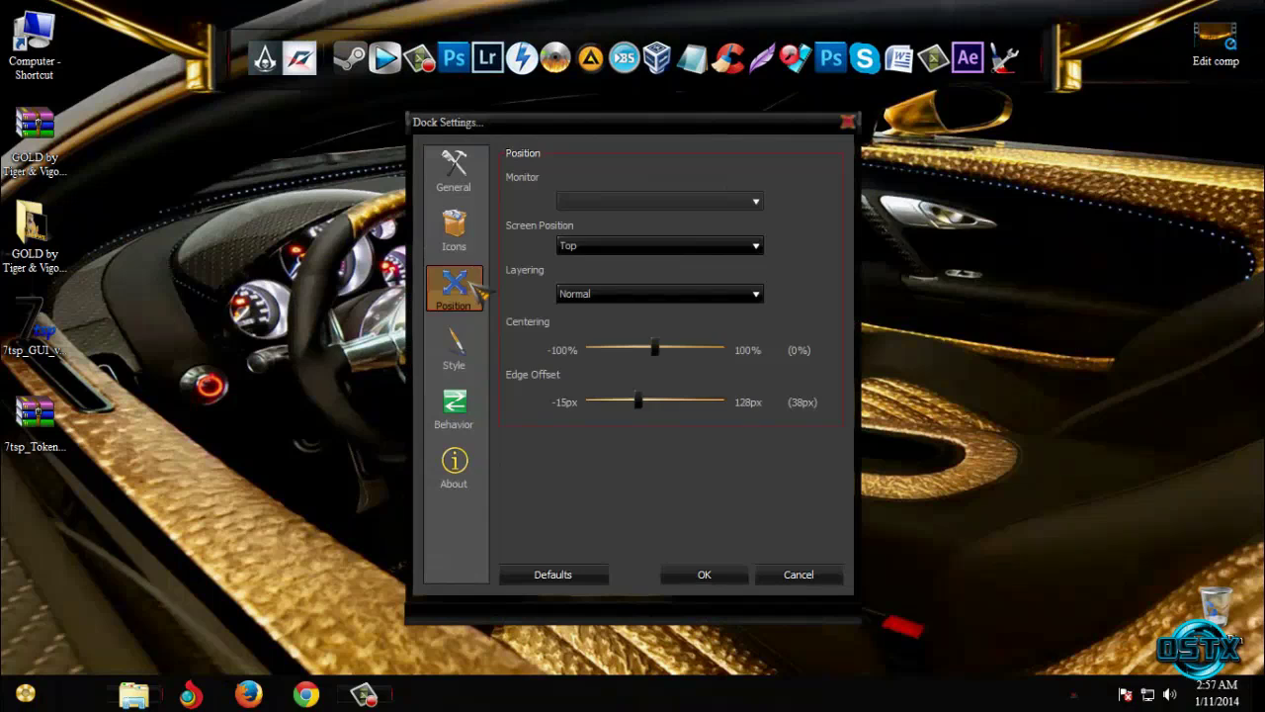
click(454, 346)
click(583, 200)
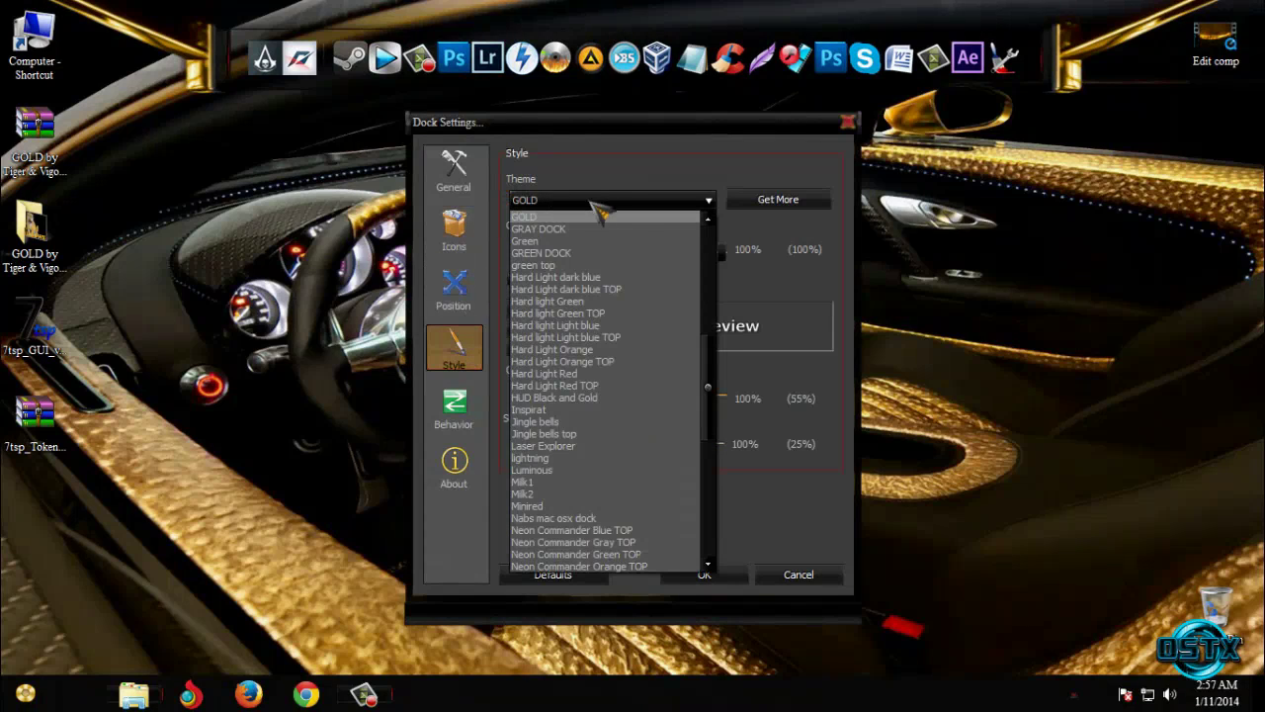
click(552, 218)
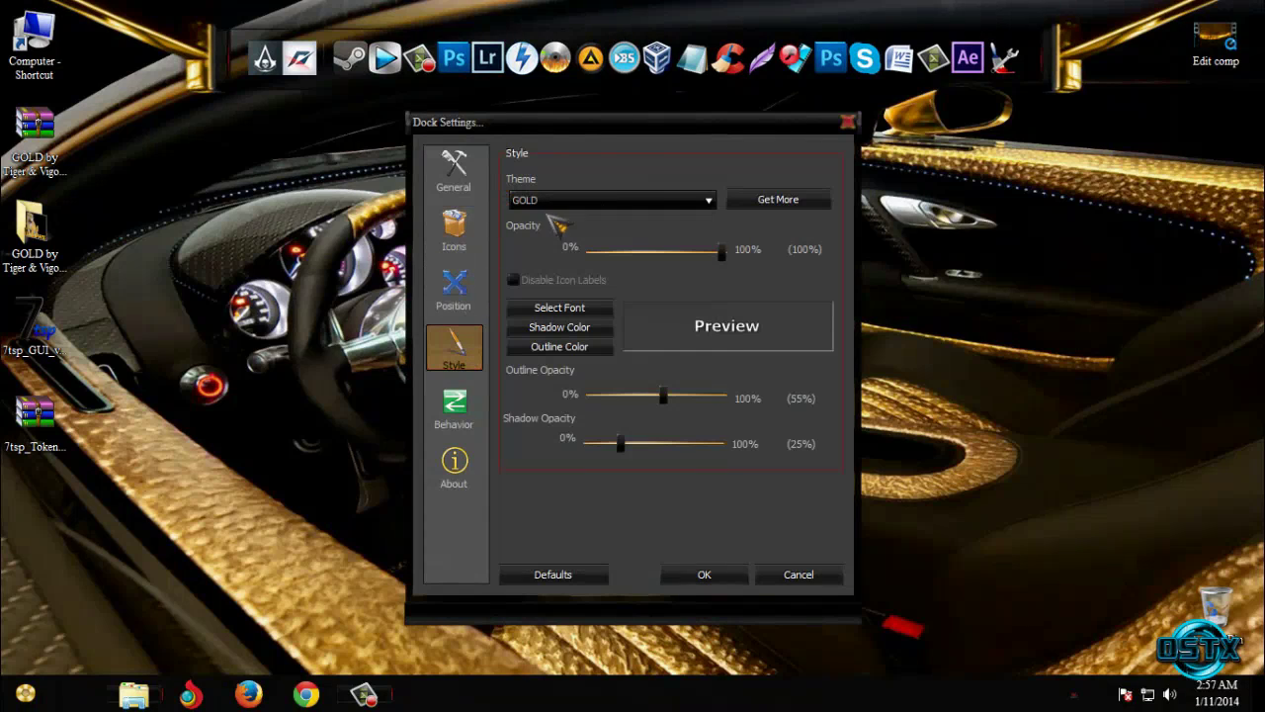
click(704, 575)
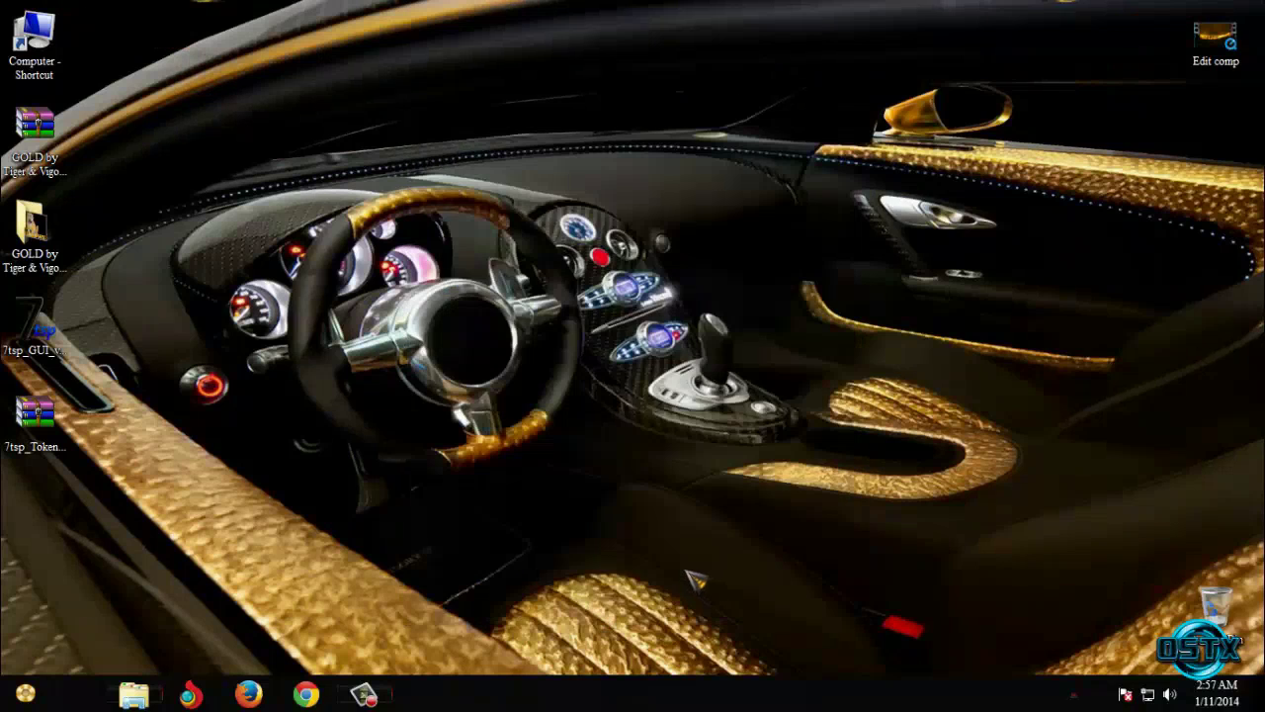
click(134, 695)
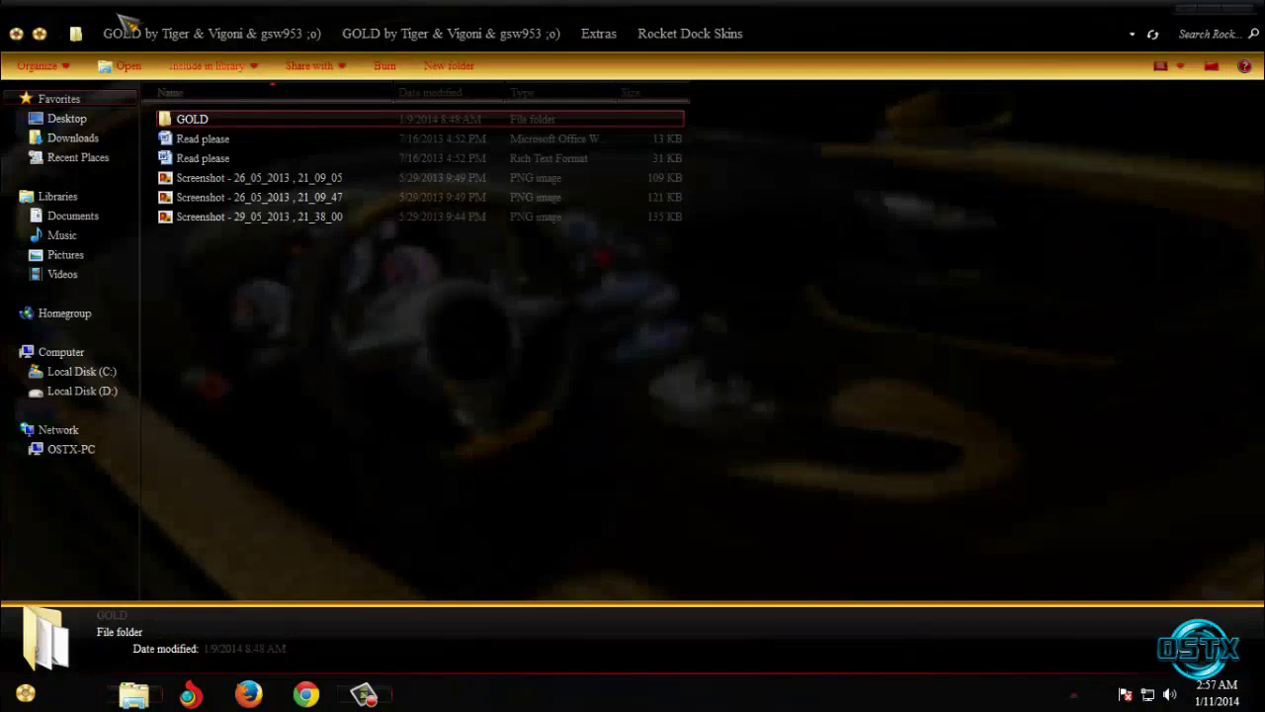
Step: Preview the 'gold windows t' and 'gold windows' images, then launch the Windows 7 System Properties Logo Changer
click(16, 34)
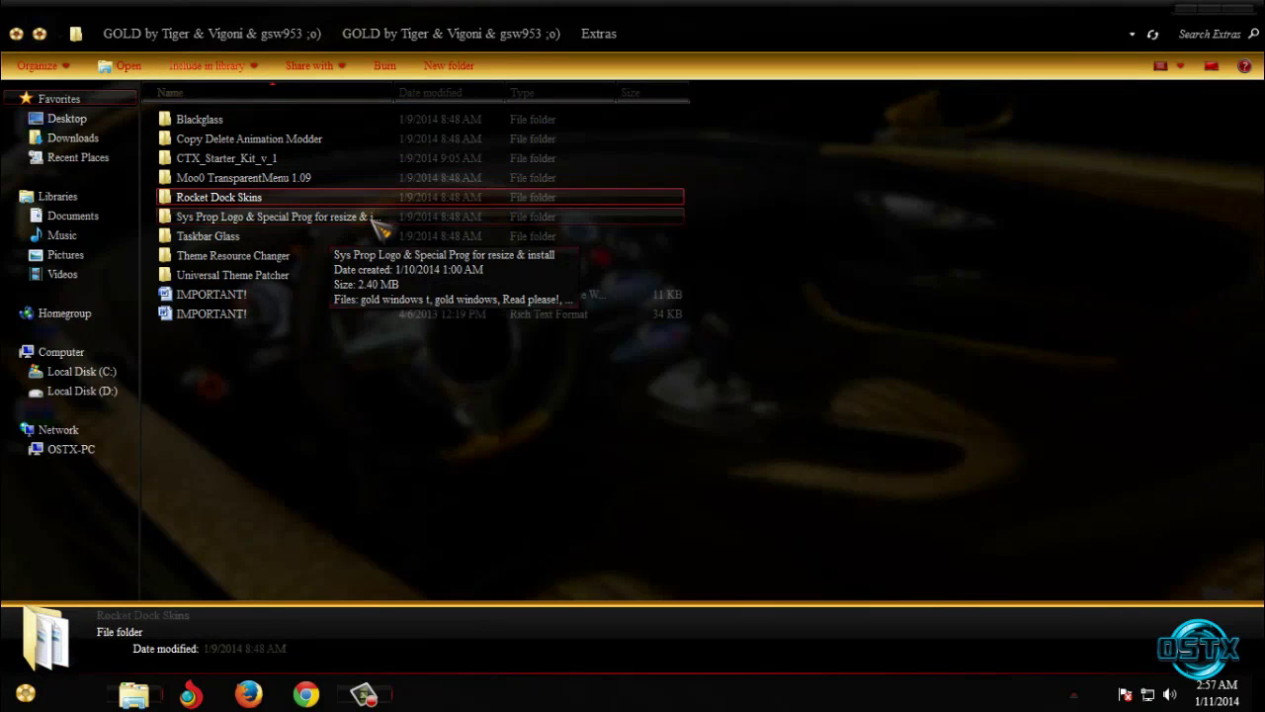
double_click(373, 219)
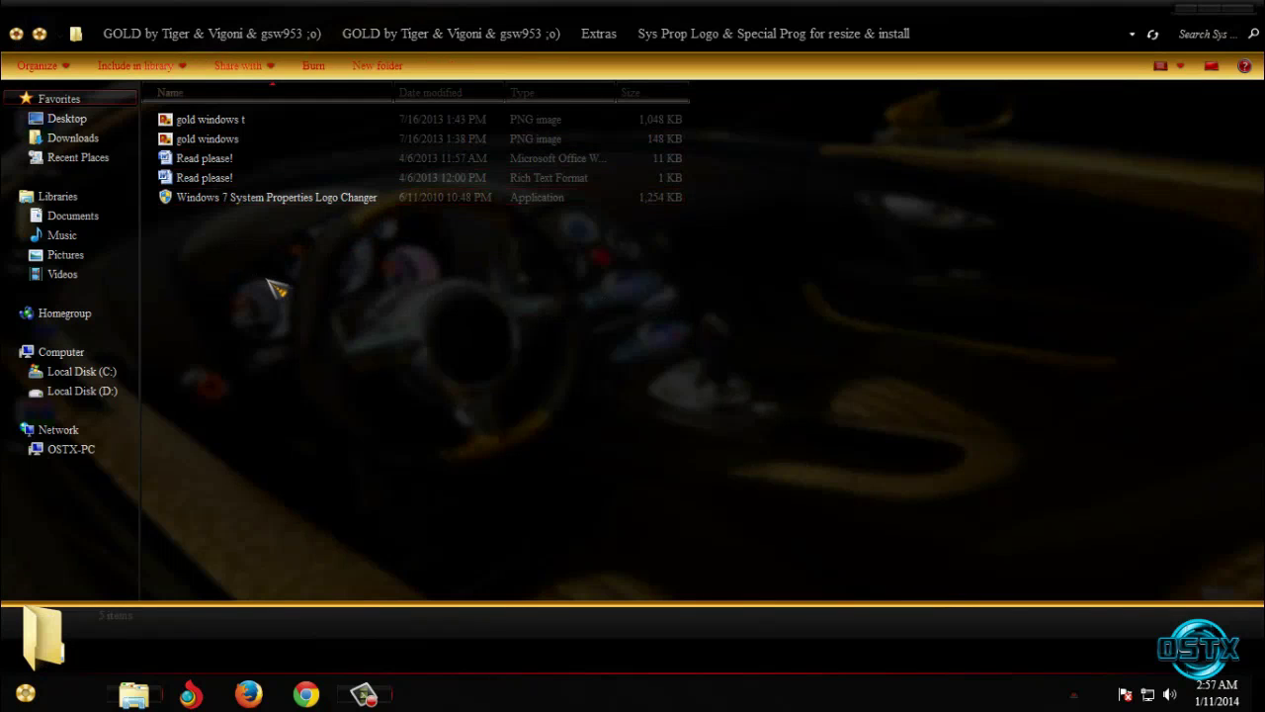
double_click(247, 122)
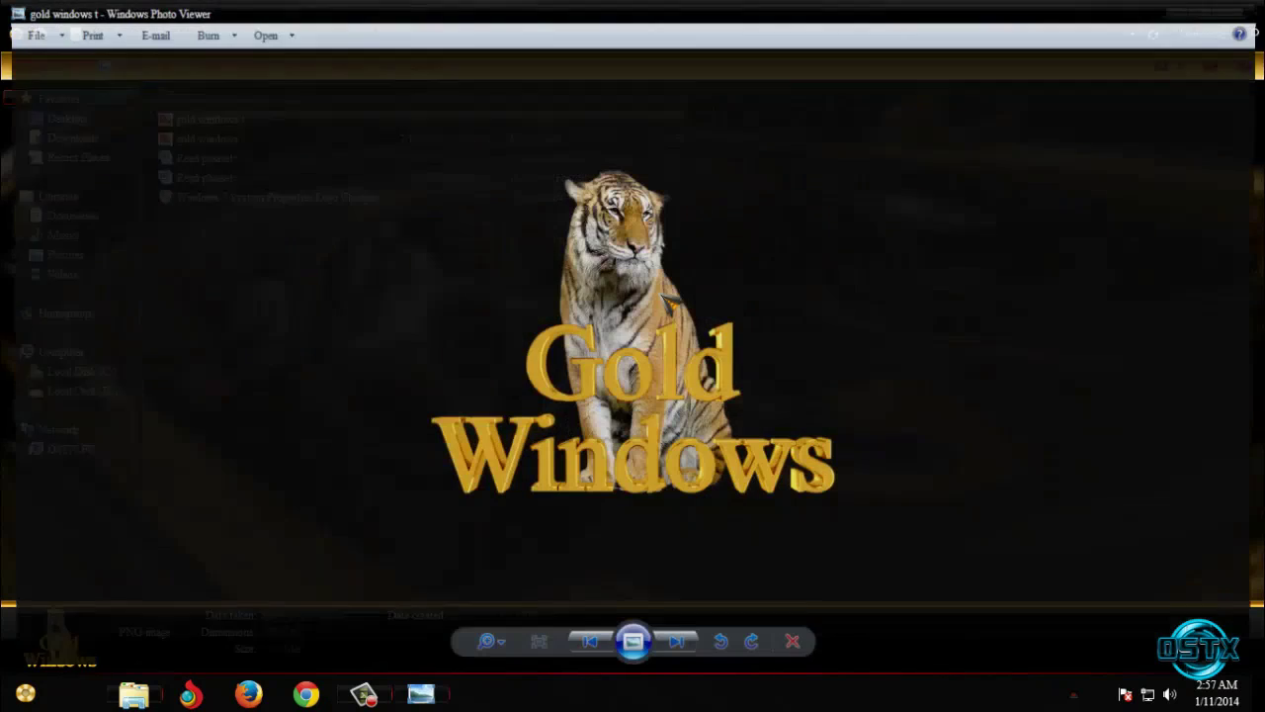
click(677, 650)
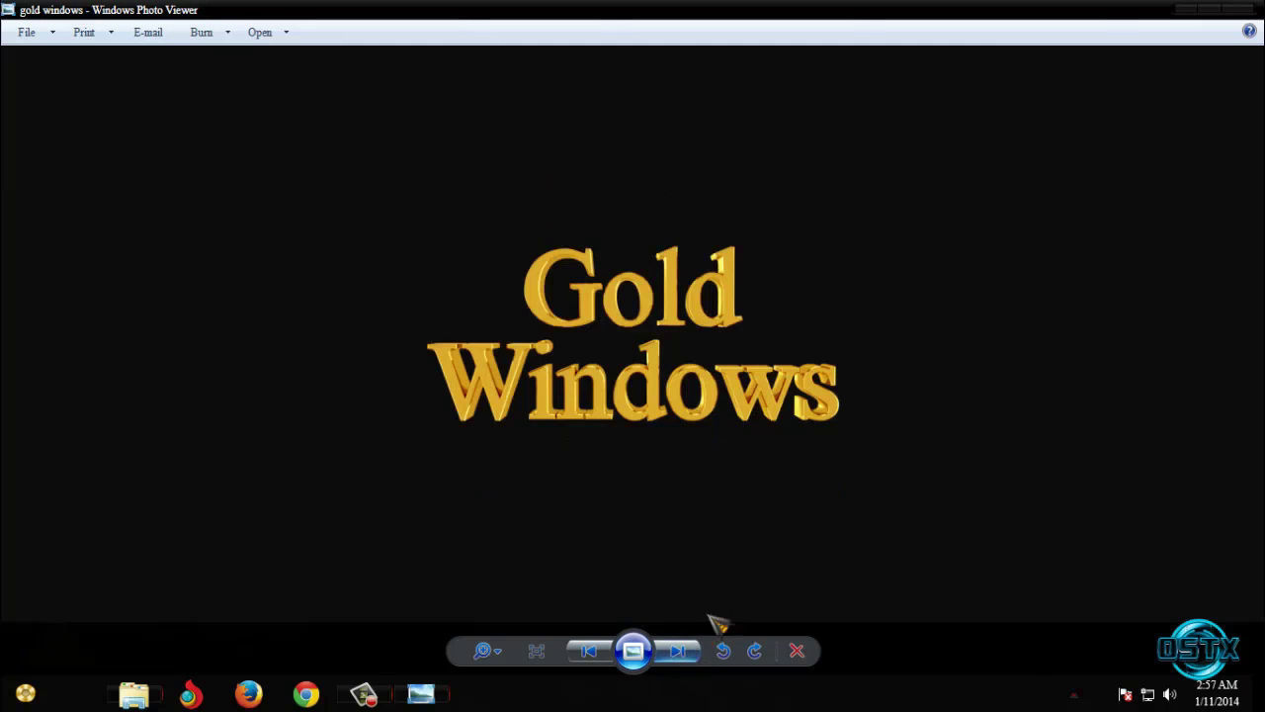
click(1241, 10)
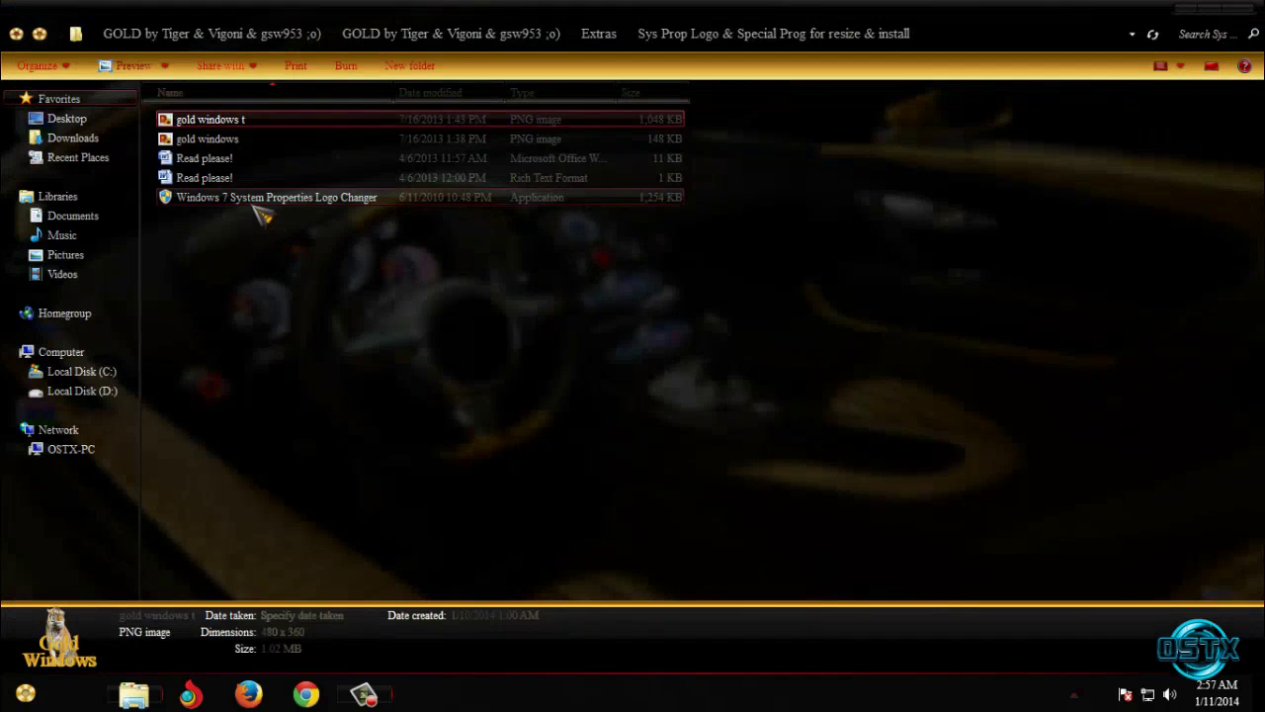
click(253, 202)
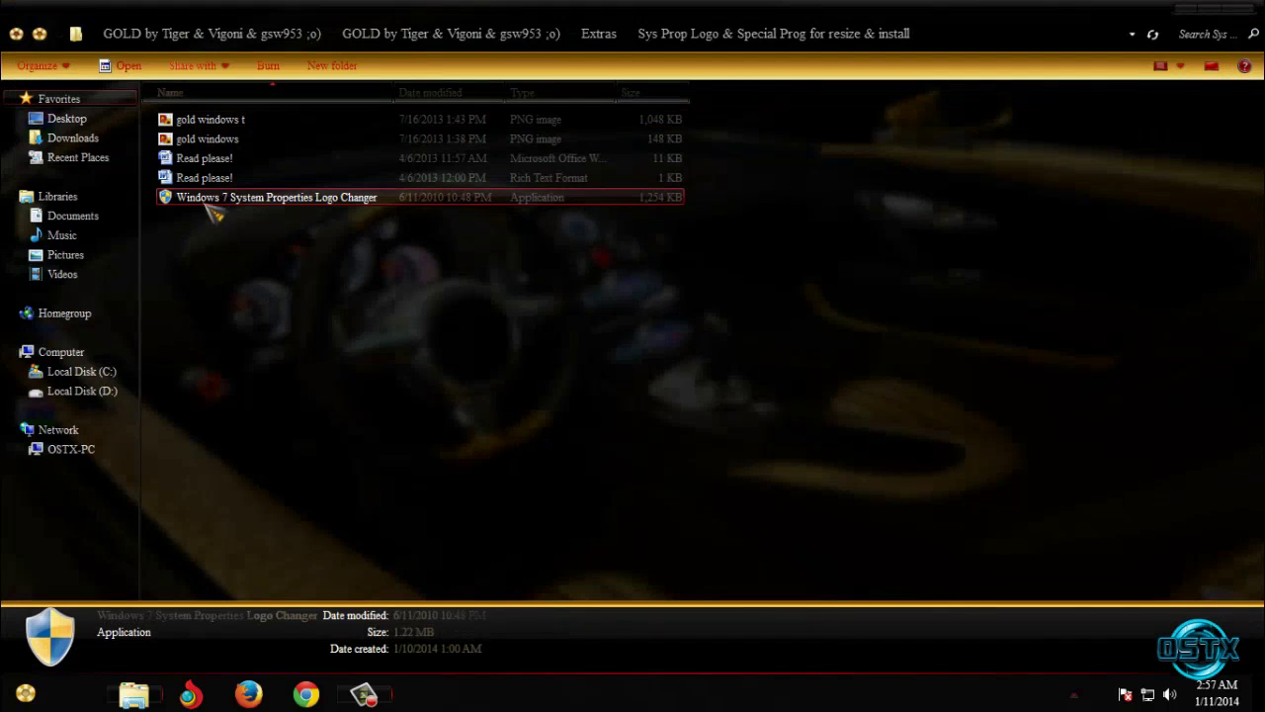
double_click(345, 202)
Step: Load the plain 'gold windows' image and apply it as the System Properties logo
click(684, 361)
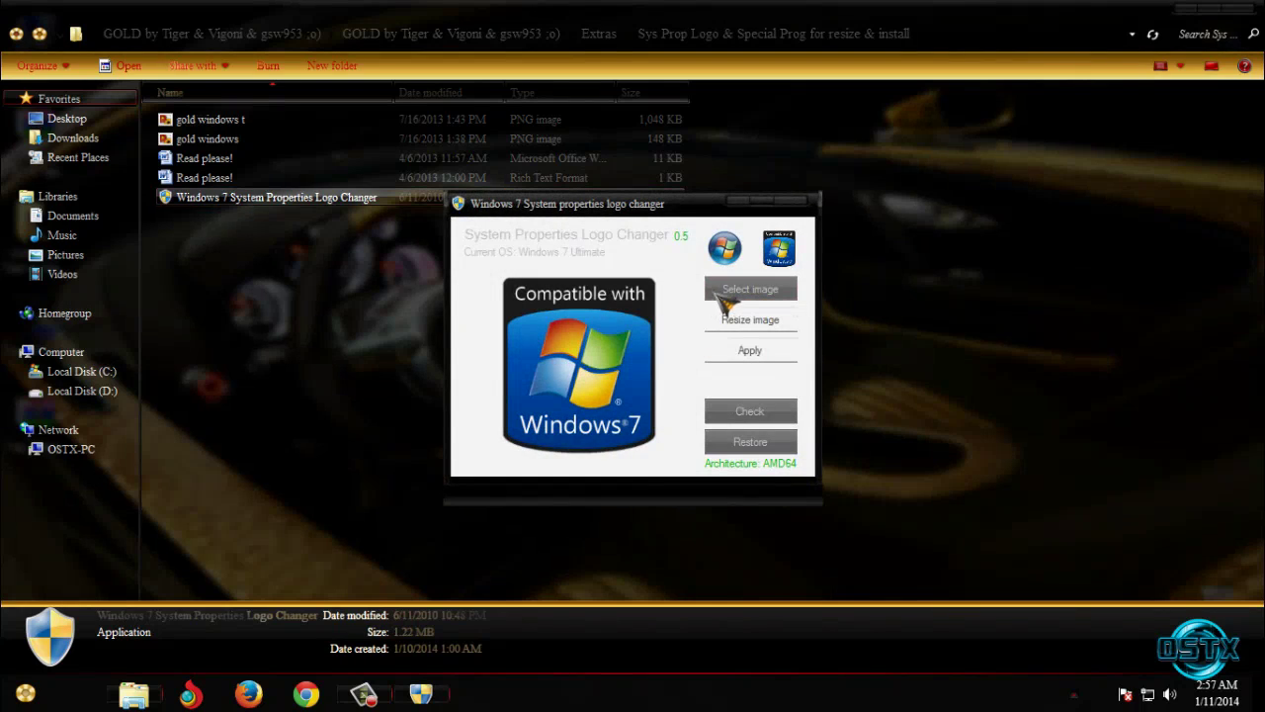
click(763, 292)
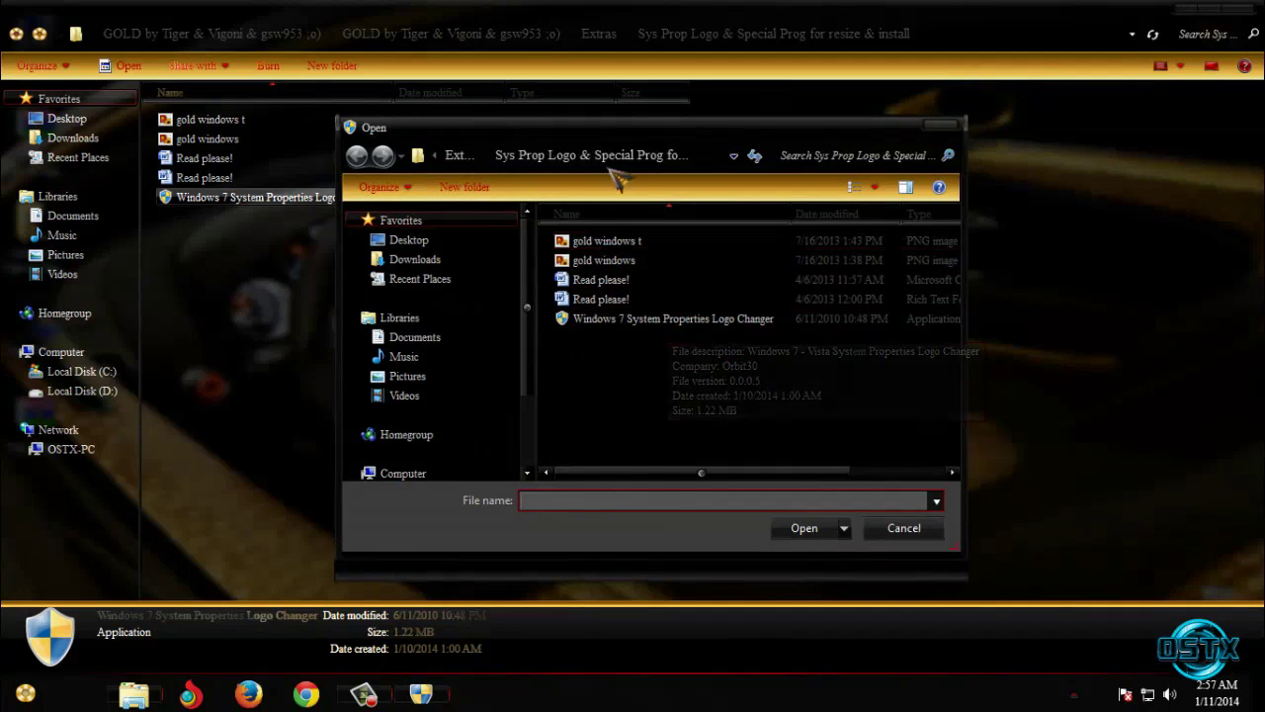
click(612, 228)
click(628, 245)
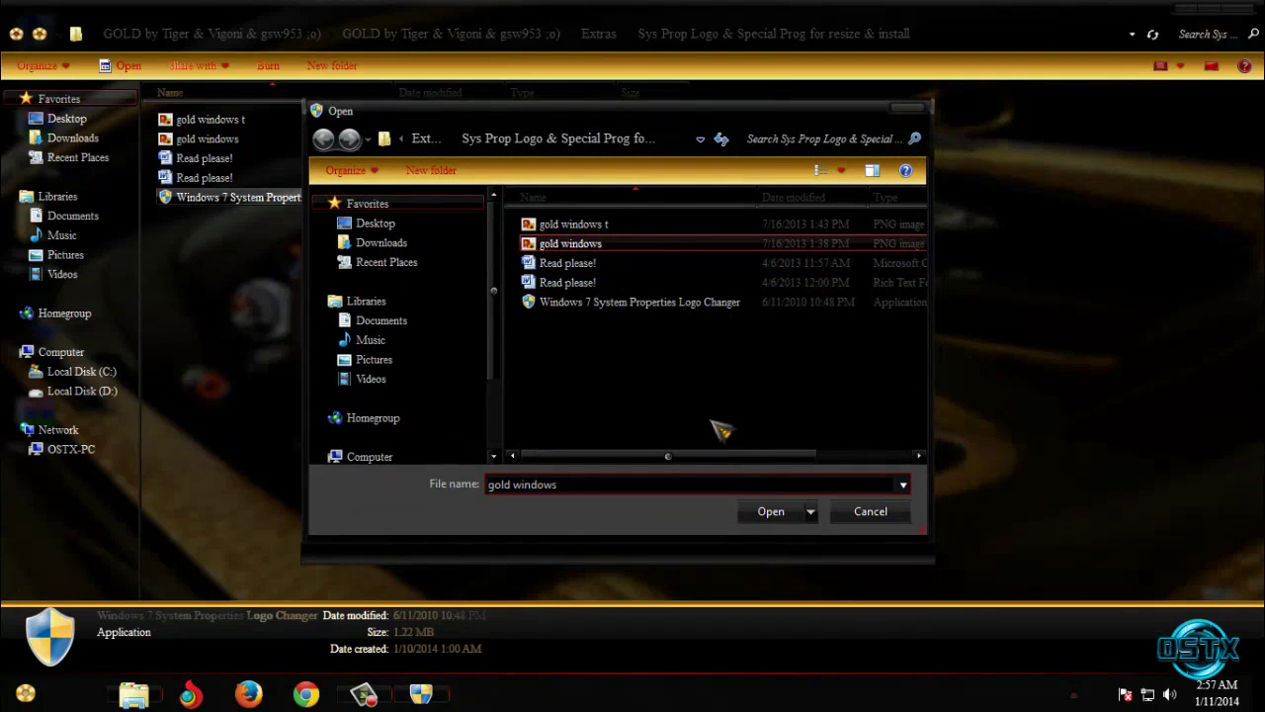
click(772, 512)
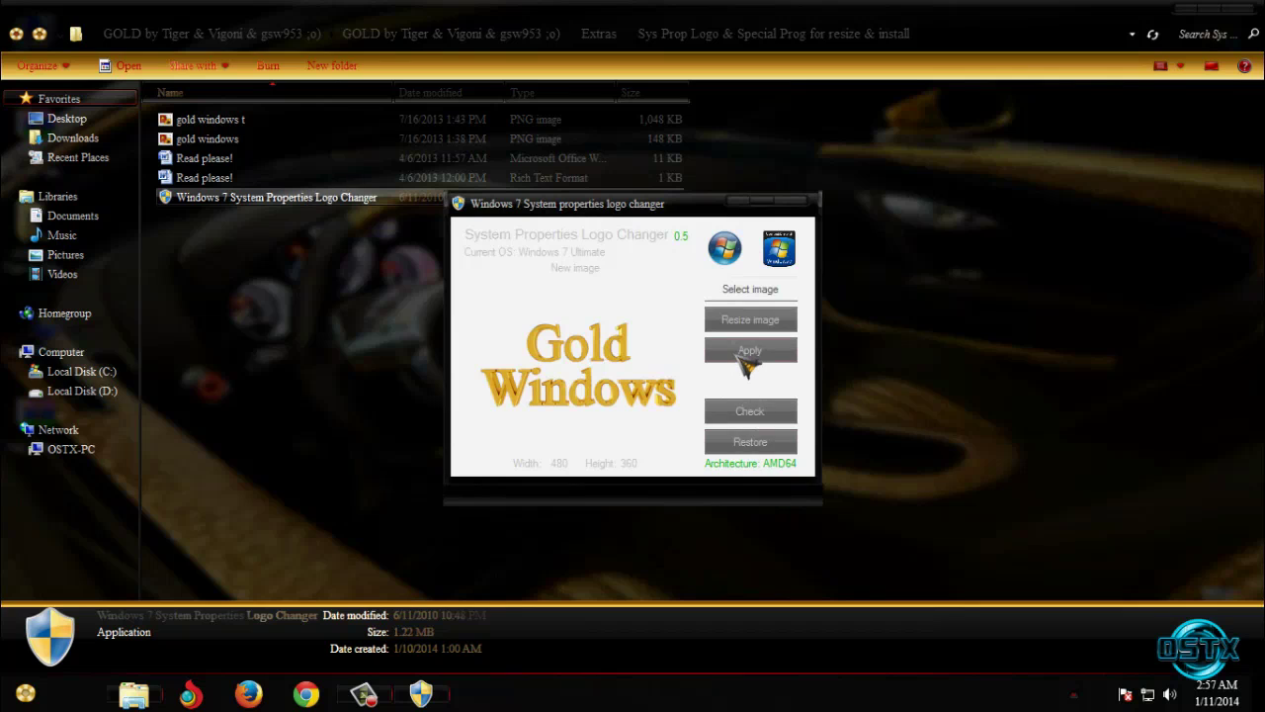
click(743, 356)
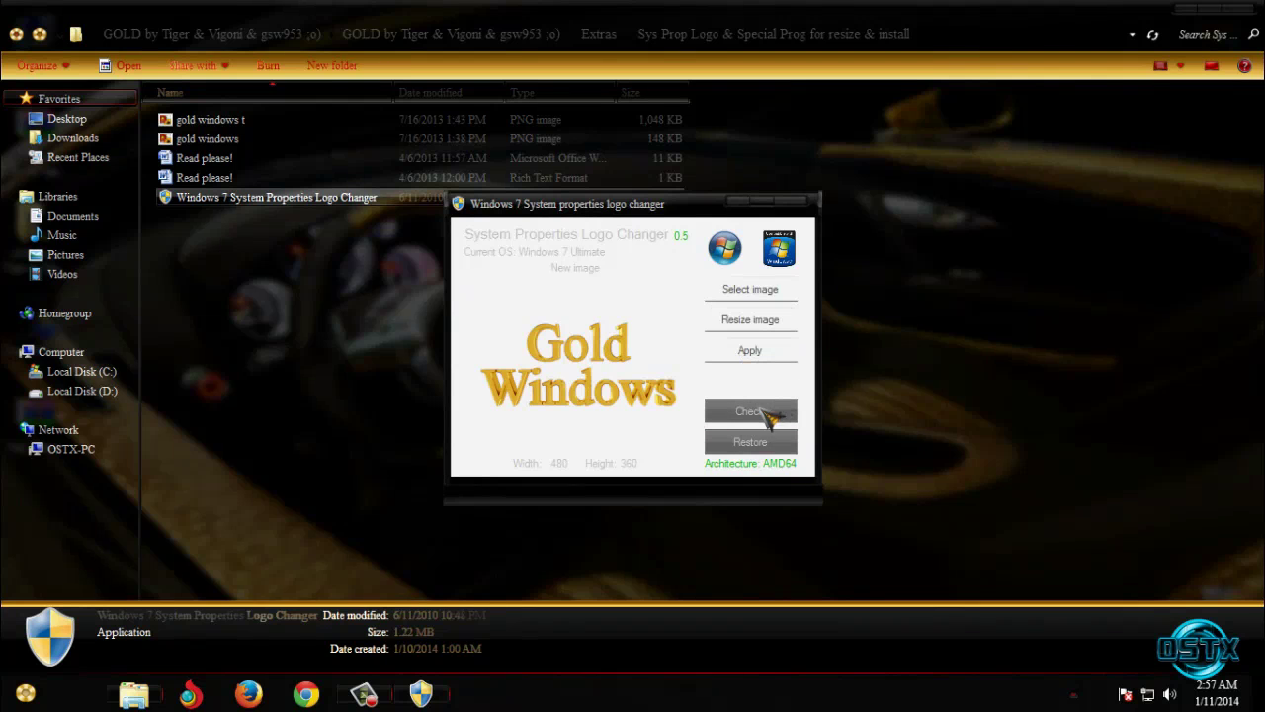
Step: Verify the Gold Windows logo on the System page, then close the changer and return to Extras
click(748, 413)
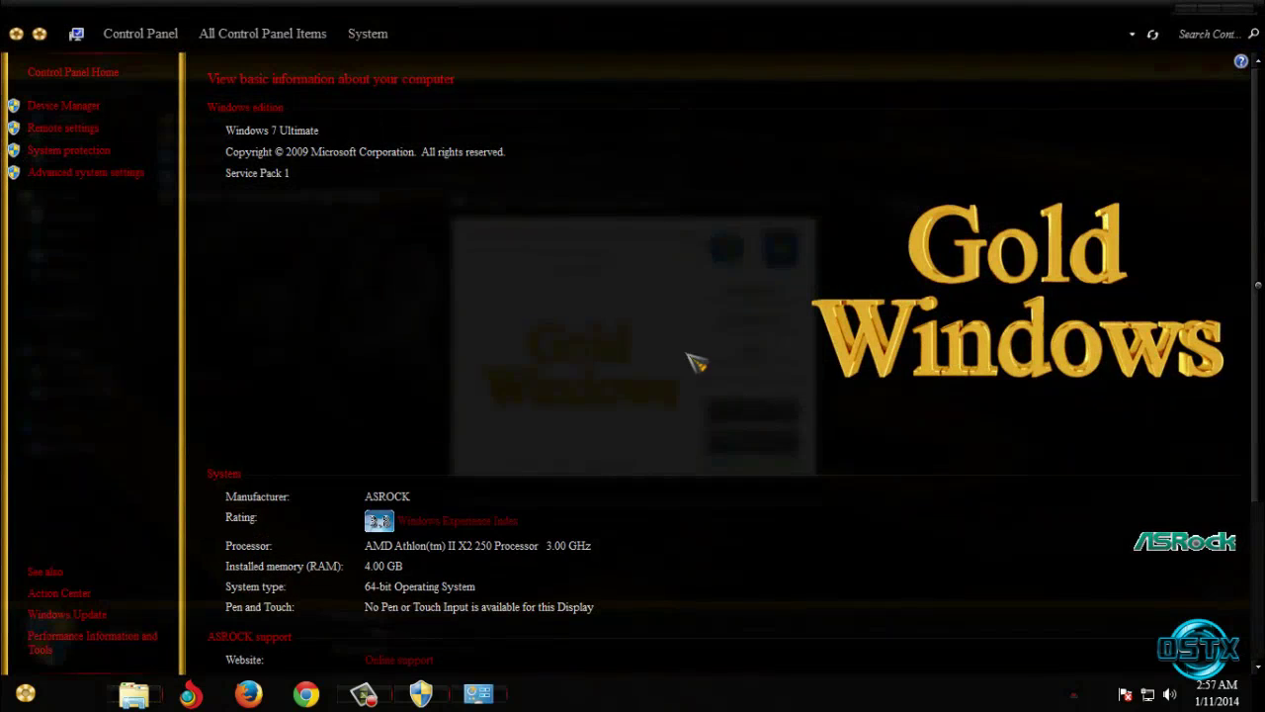
click(1241, 12)
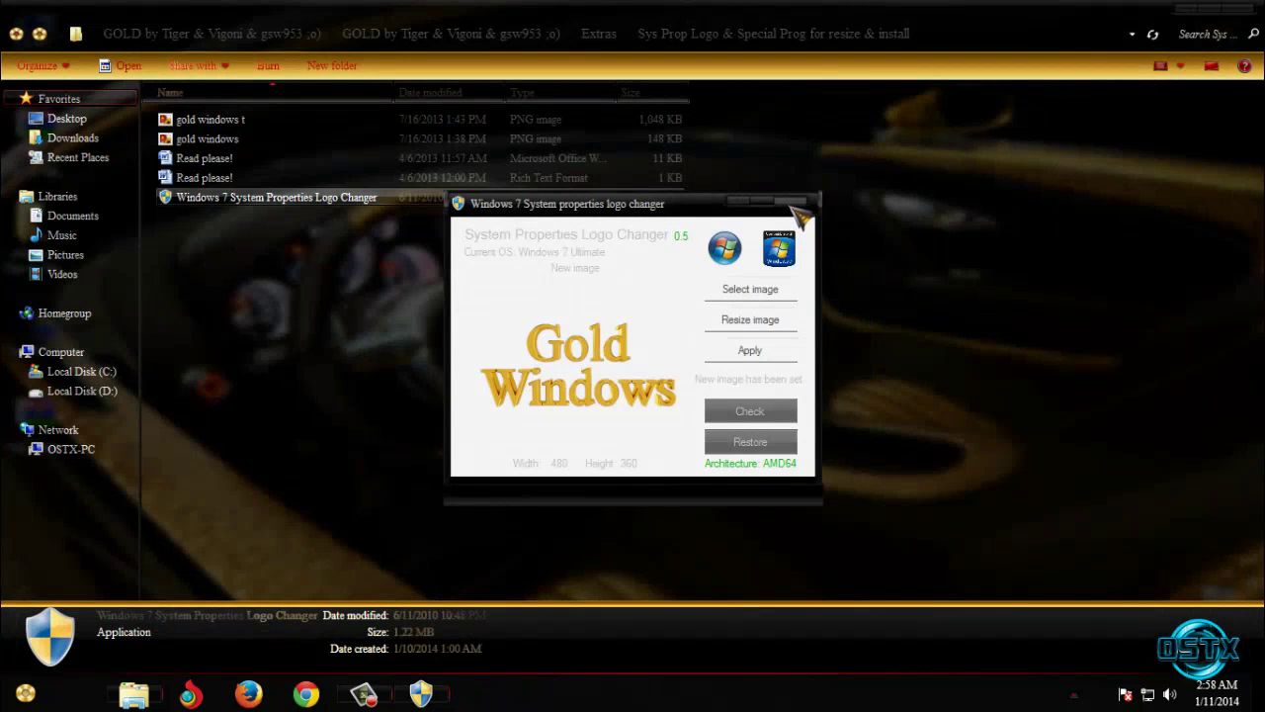
click(794, 207)
click(15, 35)
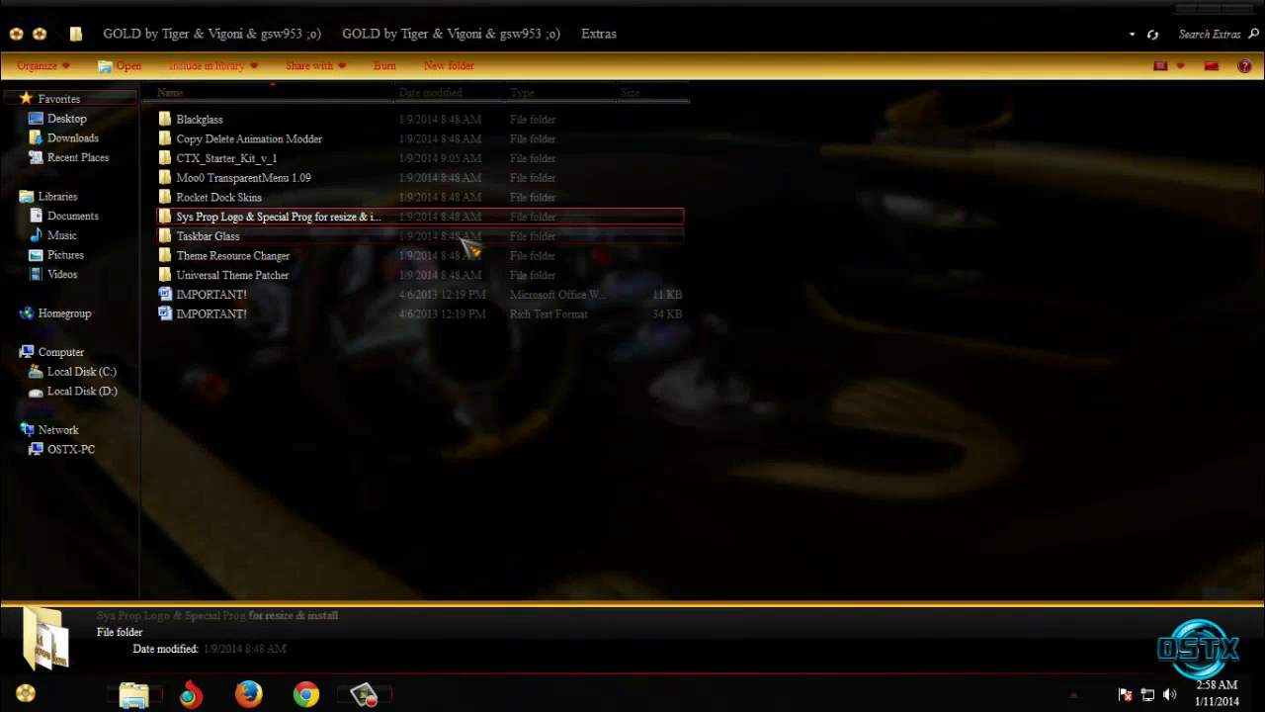
Step: Launch wTrans from the Taskbar Glass folder and allow it to run
double_click(351, 242)
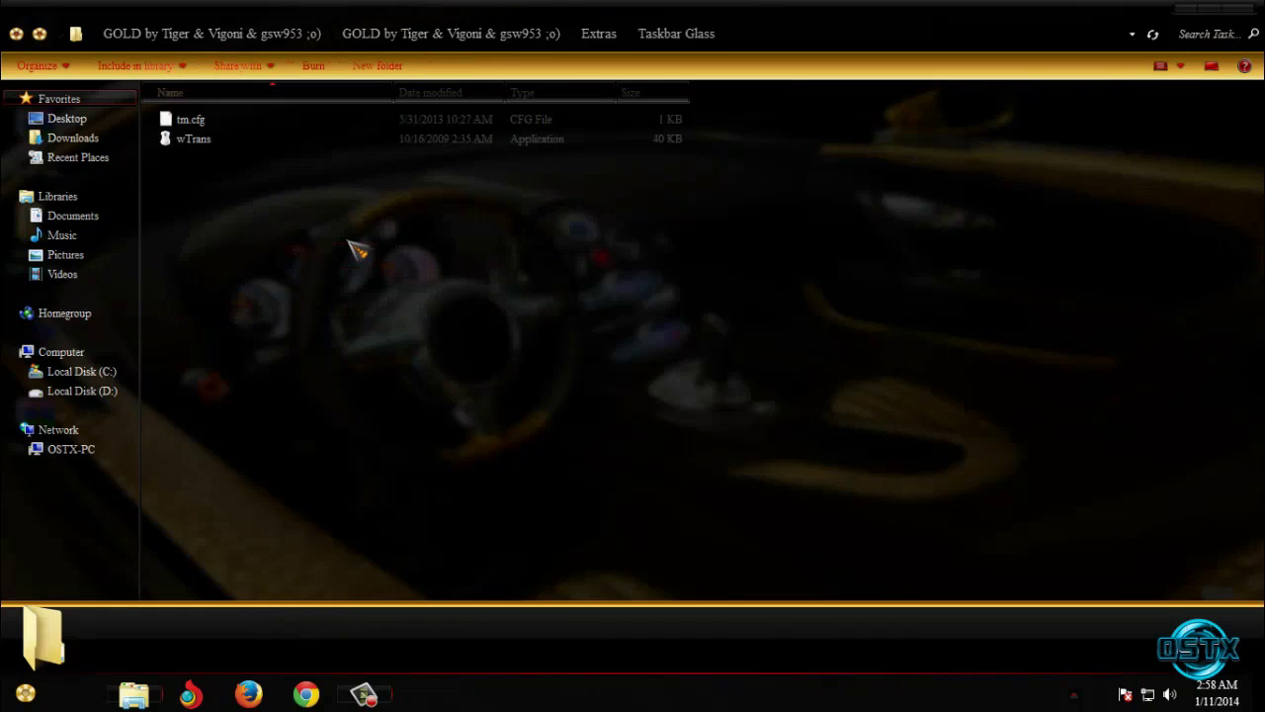
double_click(203, 141)
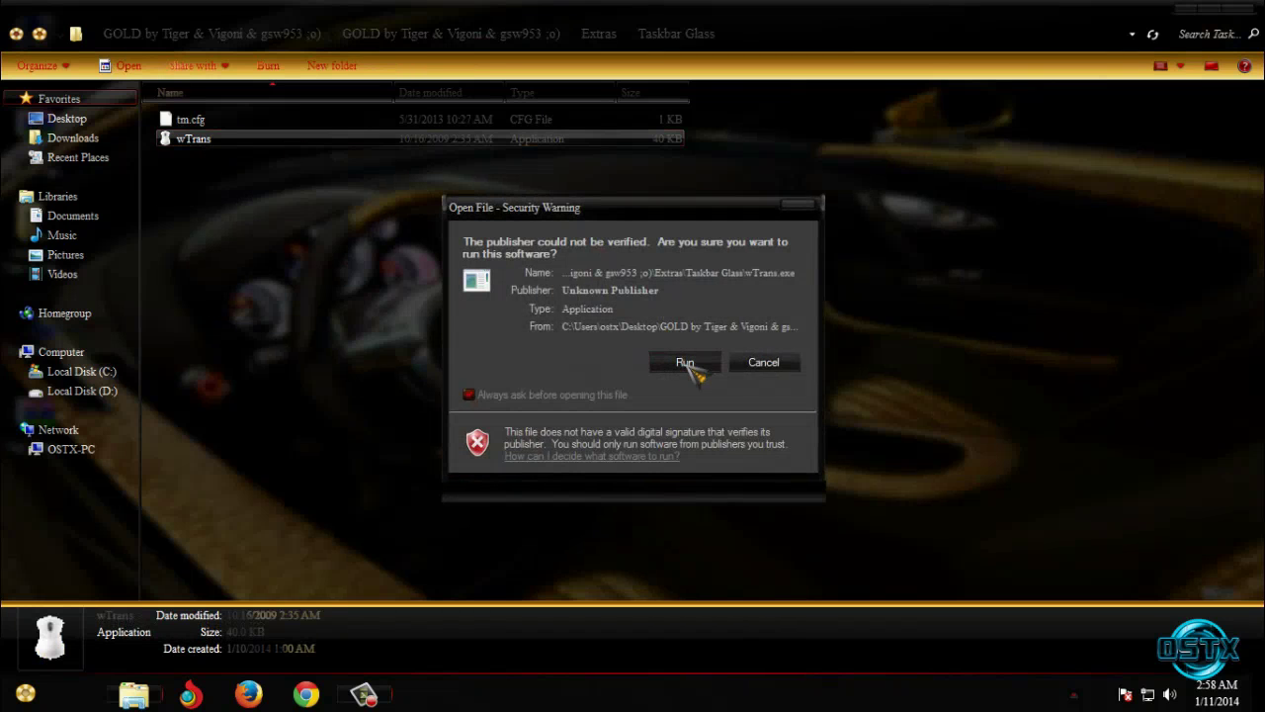
click(685, 363)
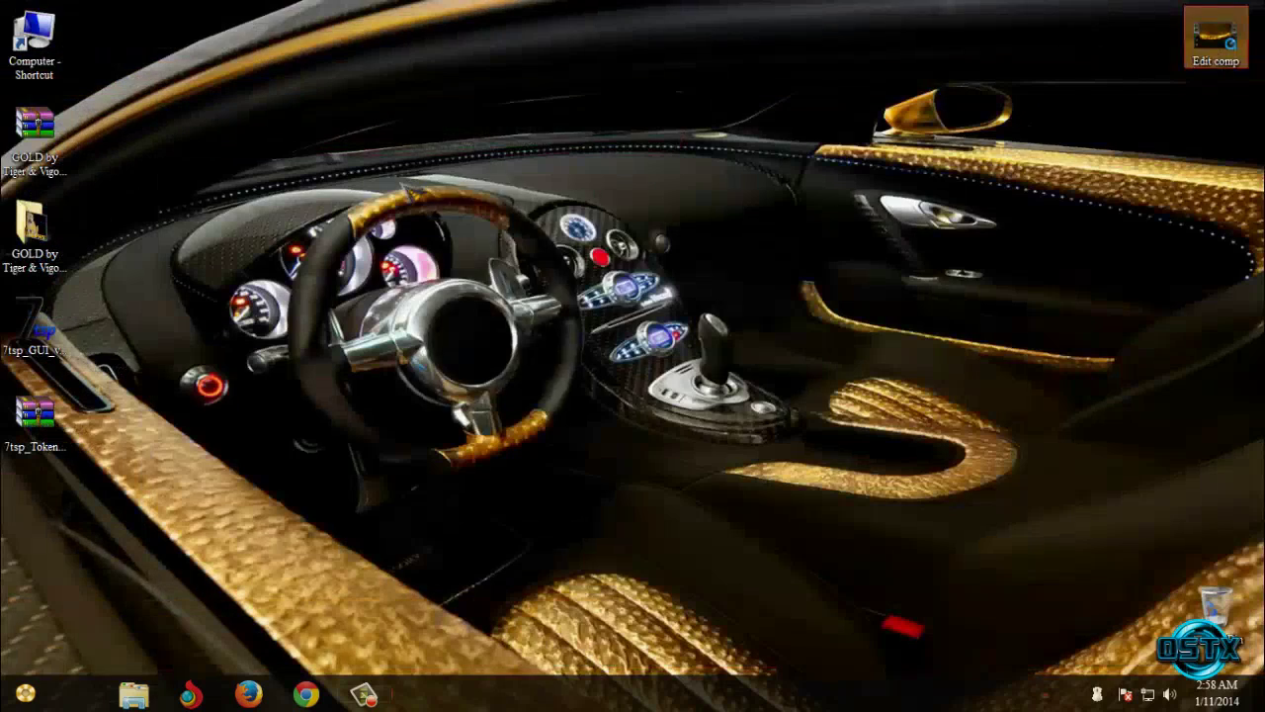
Step: Refresh the desktop and check that the gold Start menu opens and closes
right_click(401, 182)
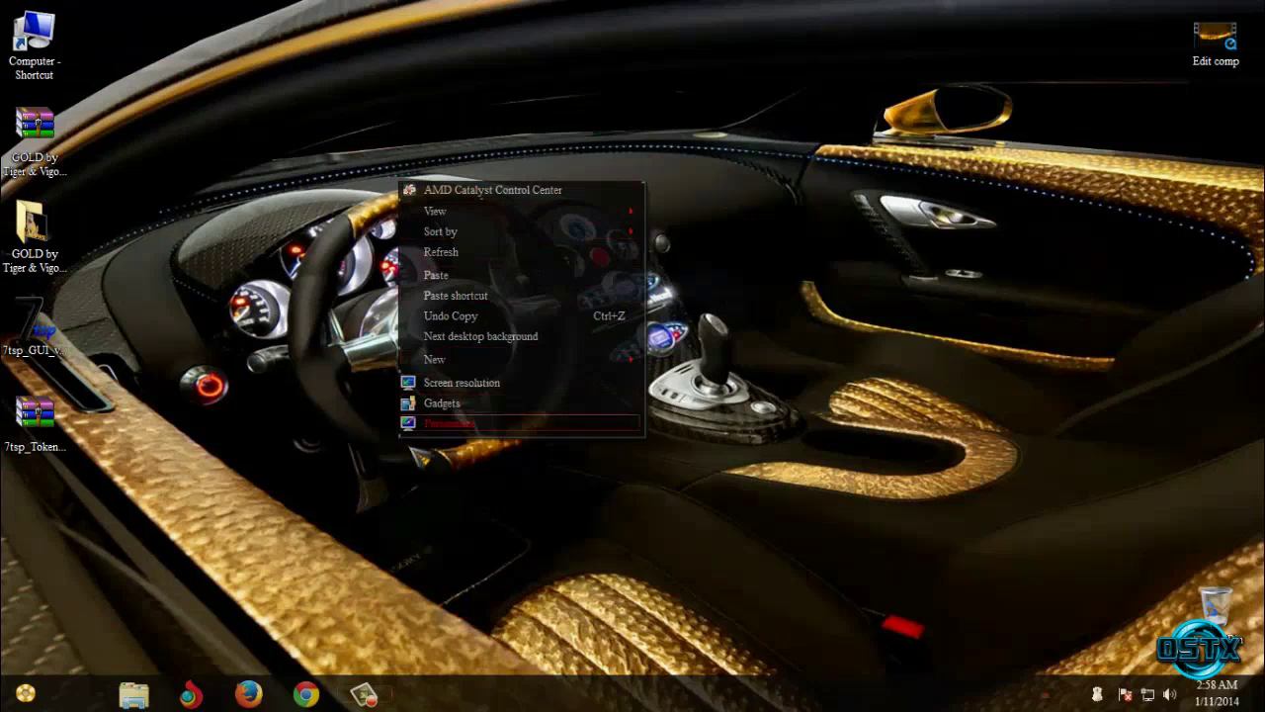
click(262, 457)
click(30, 693)
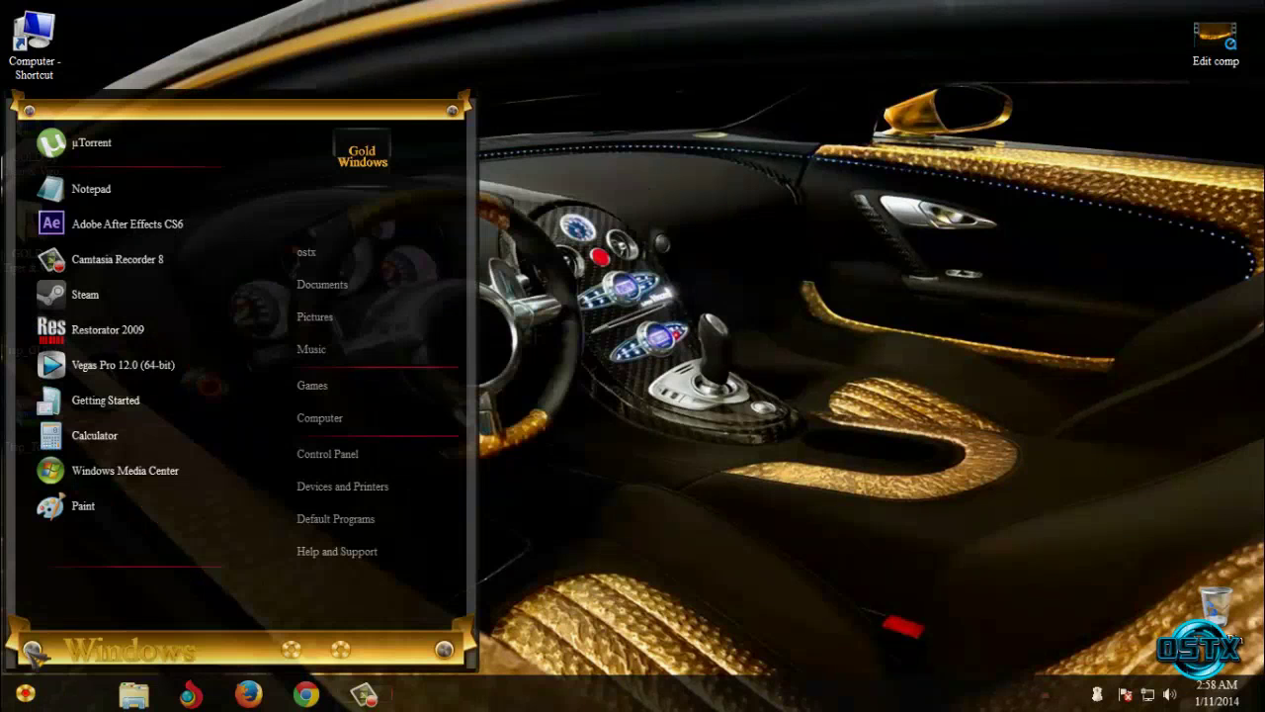
click(732, 636)
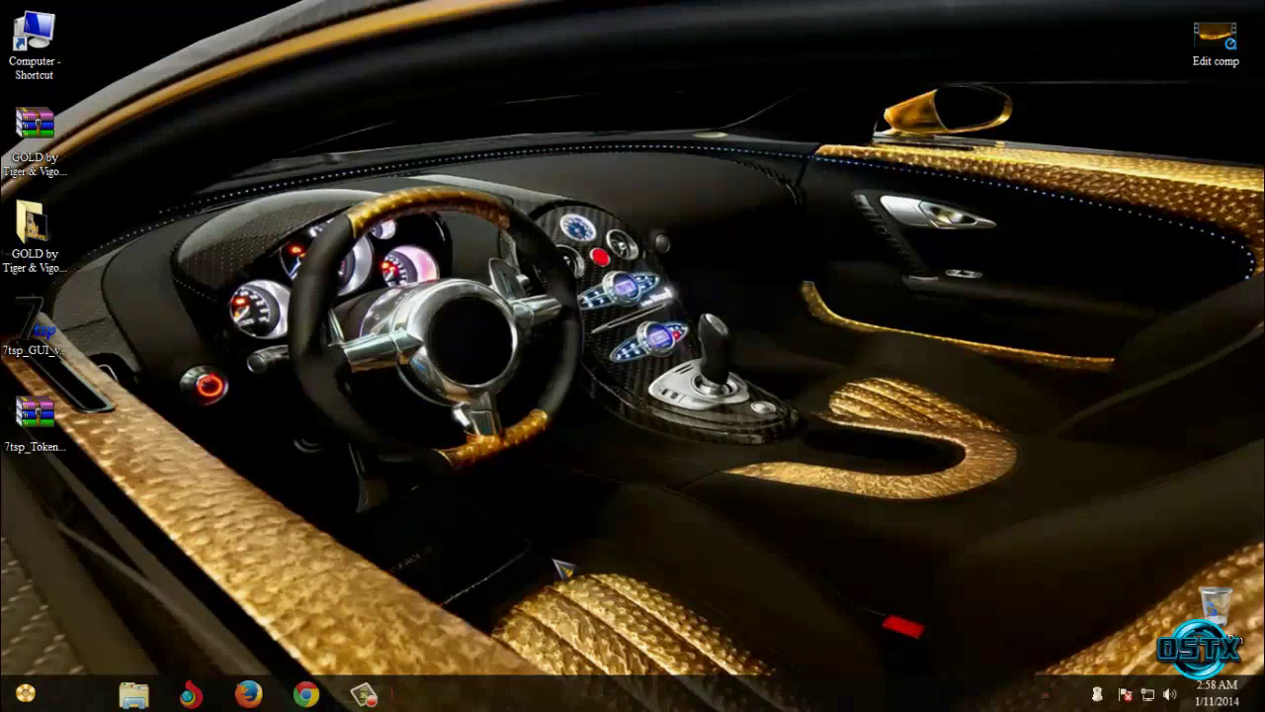
right_click(442, 246)
click(514, 318)
key(super)
click(622, 272)
Step: Launch Se7en Theme Source Patcher from the 7tsp_GUI desktop icon
click(48, 332)
double_click(47, 332)
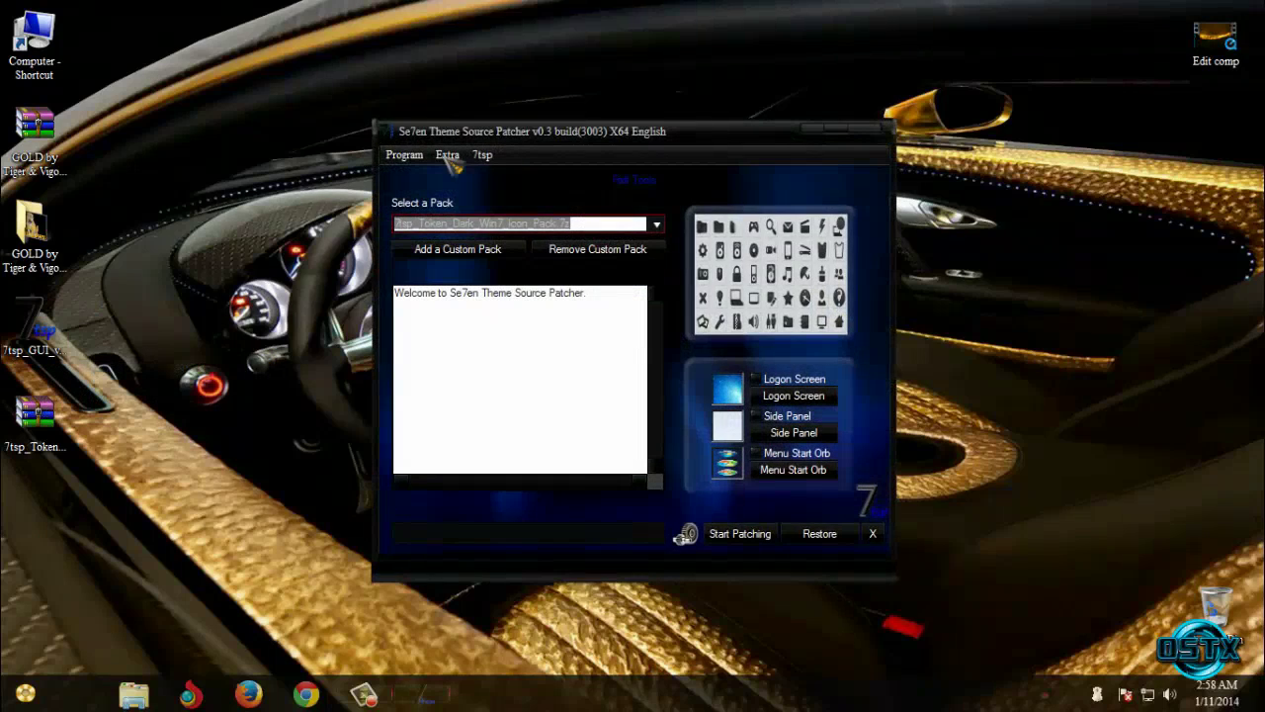
drag(540, 141, 573, 157)
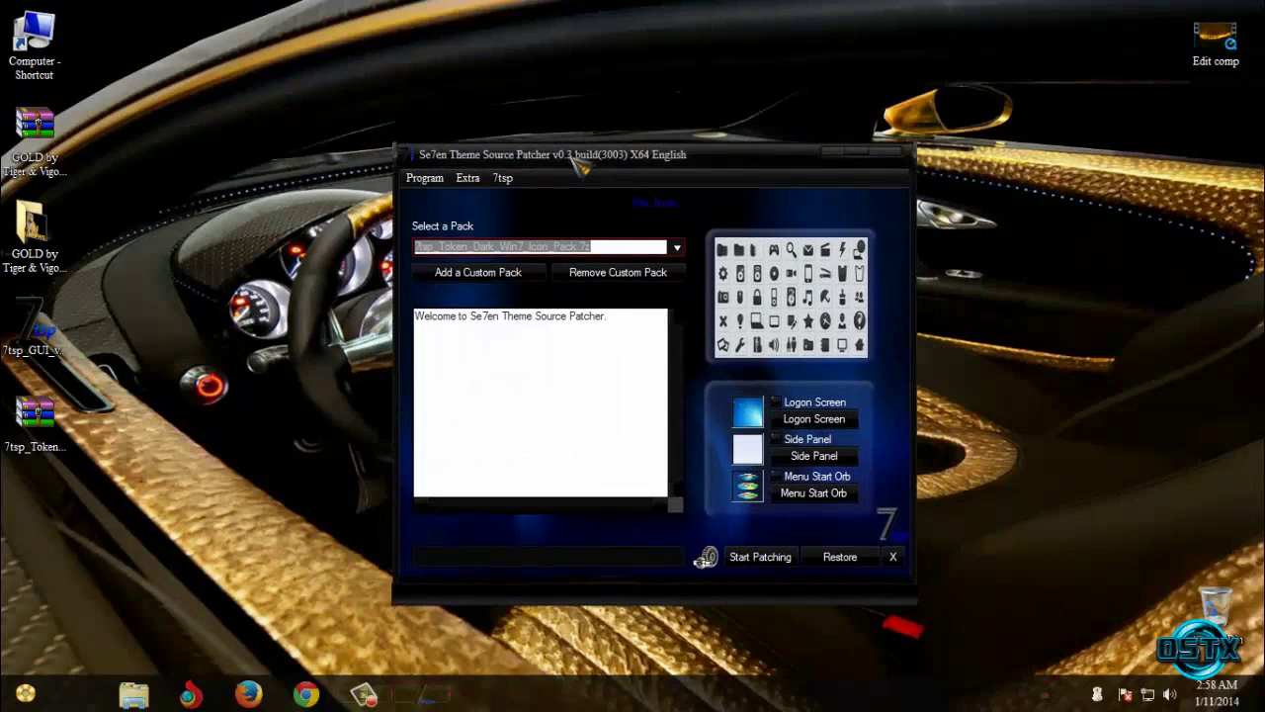
Step: Load 7tsp_Token_Dark_Win7_Icon_Pack.7z as a custom pack, overwriting the existing one
click(476, 281)
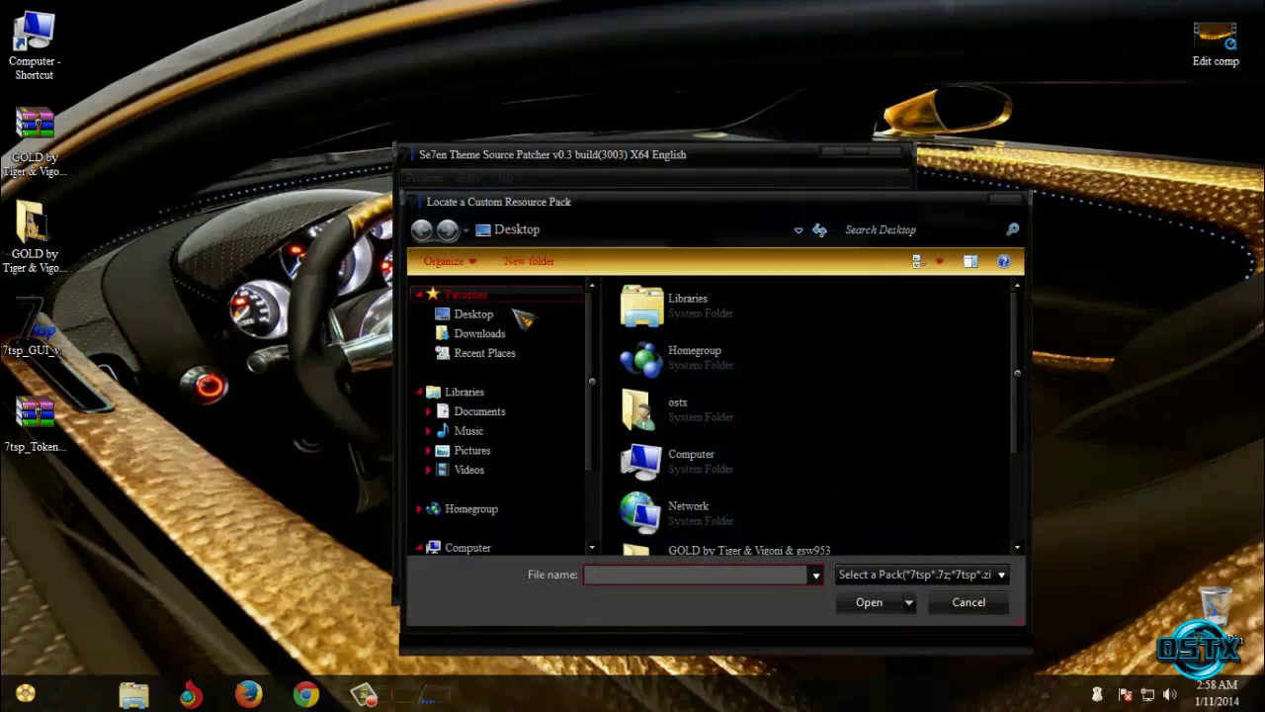
drag(1019, 414, 1016, 522)
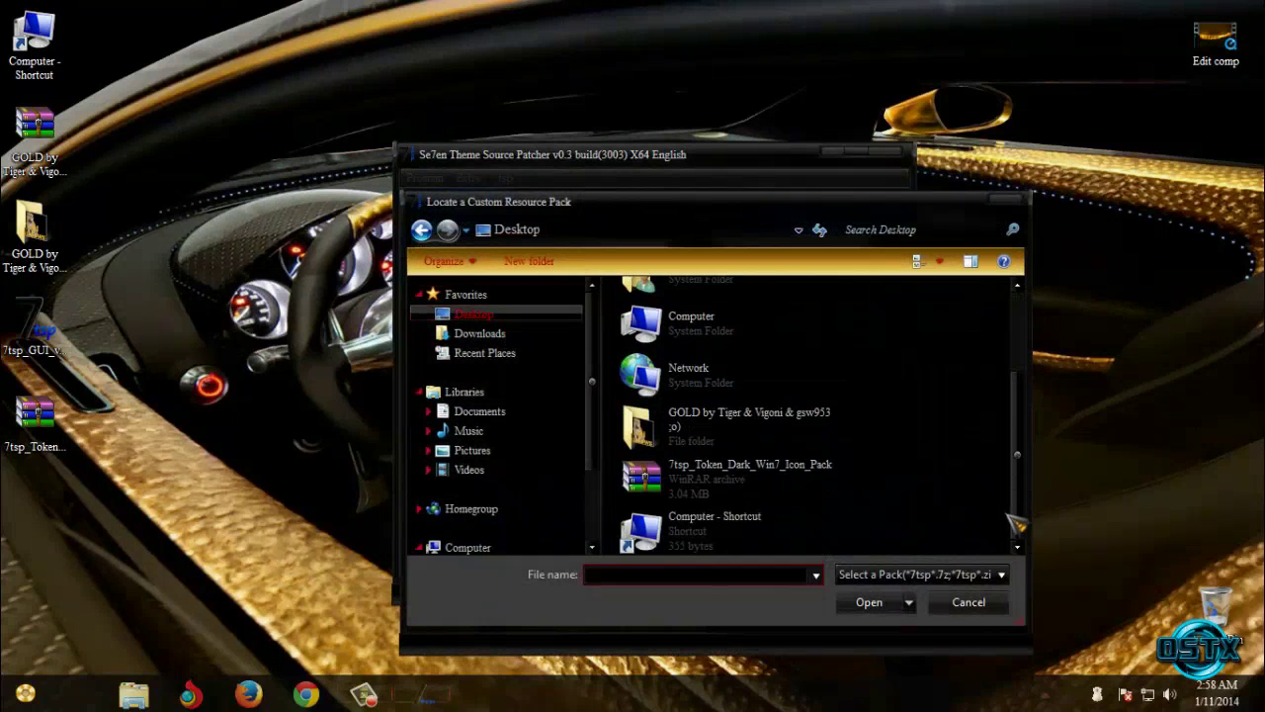
double_click(748, 488)
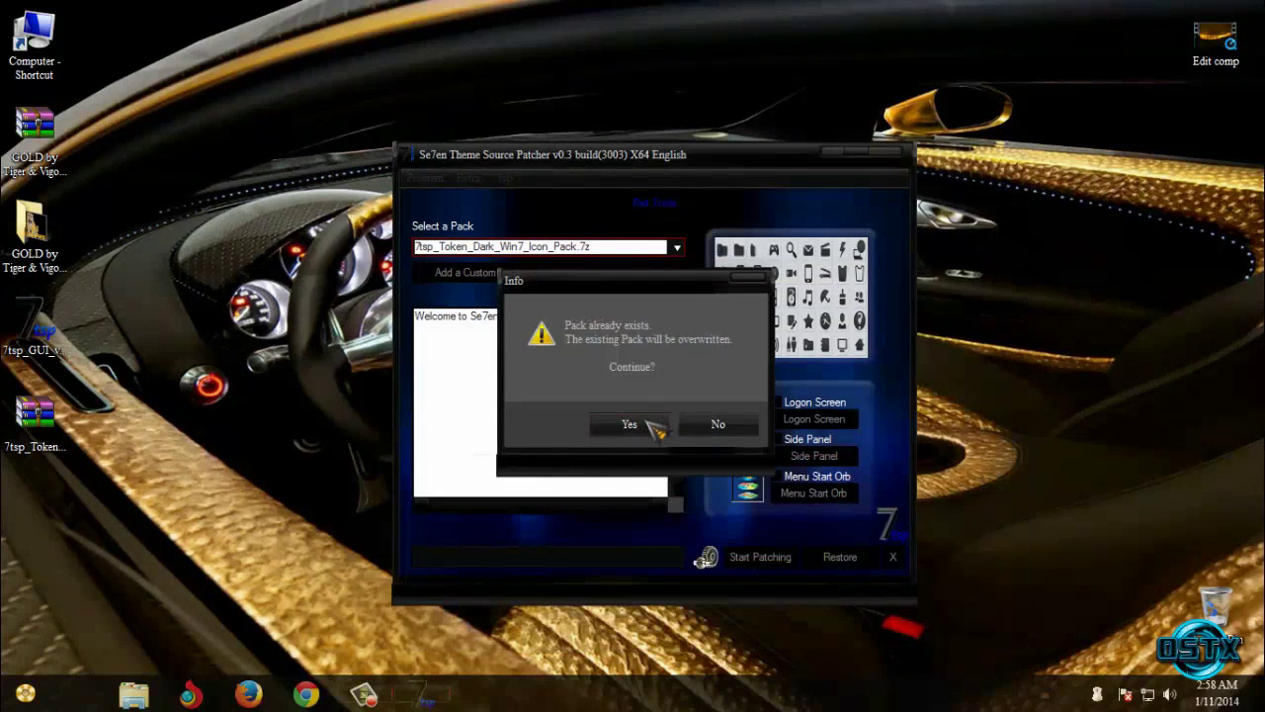
click(651, 424)
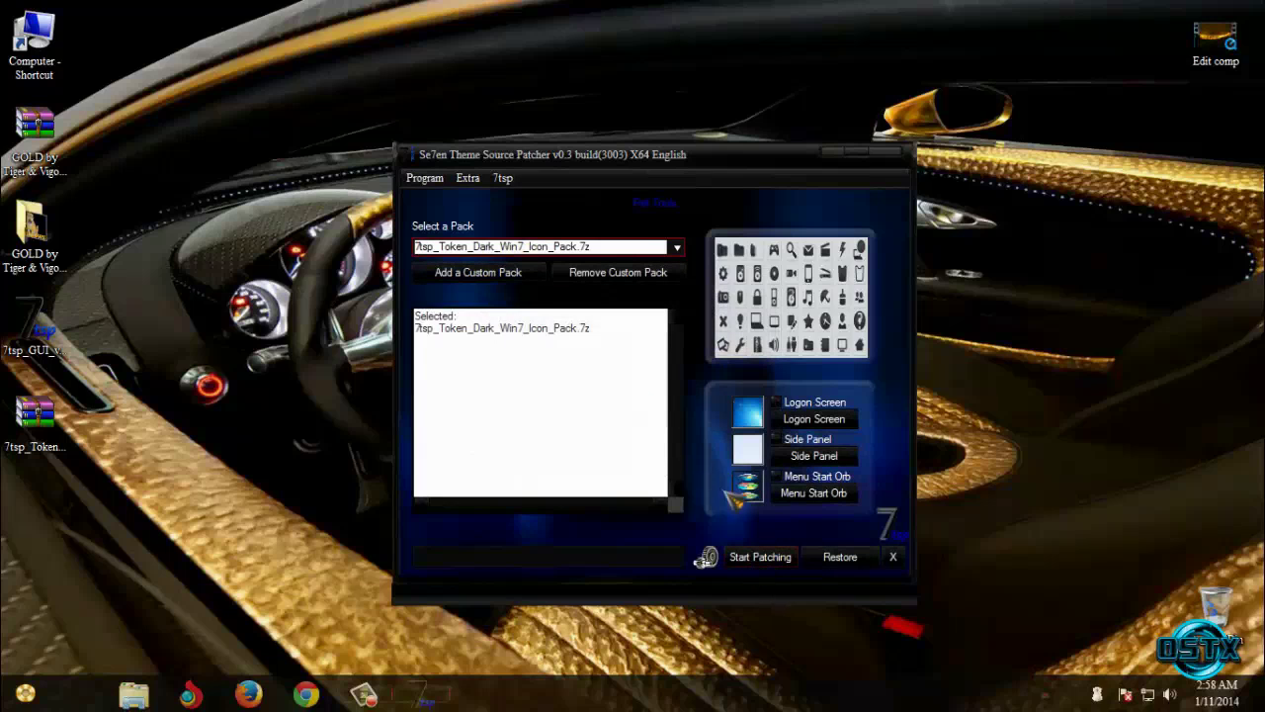
drag(633, 177, 615, 120)
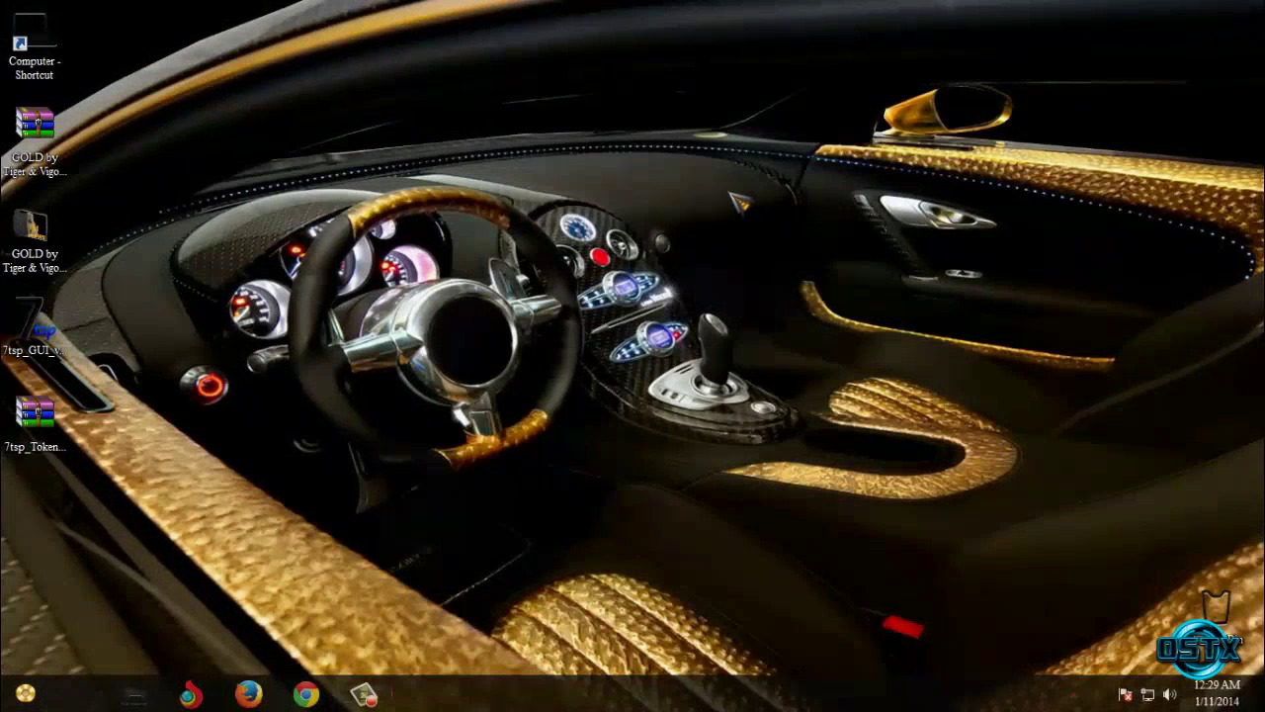
Step: Open the Computer window, restore and maximize it, then close it
double_click(34, 39)
drag(372, 30, 635, 69)
click(1054, 65)
click(1231, 17)
Step: Open the gold Start menu, toggle All Programs, and show the shutdown options
right_click(423, 234)
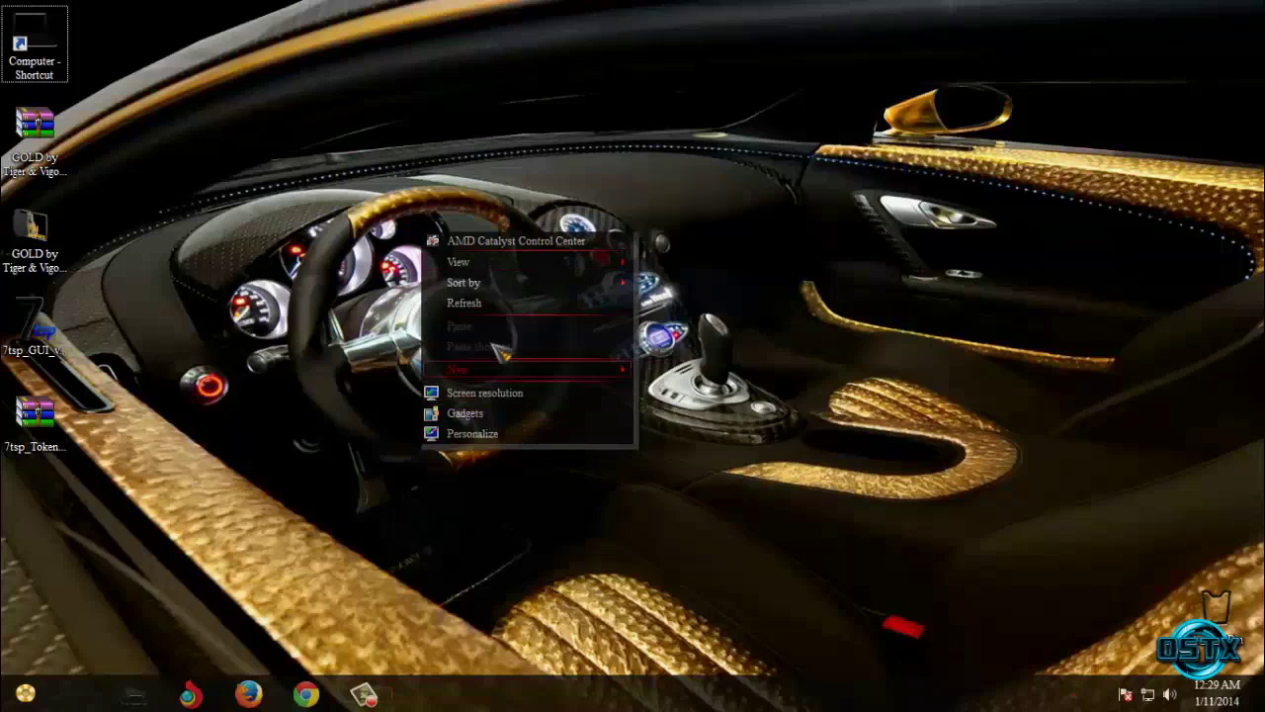
key(Escape)
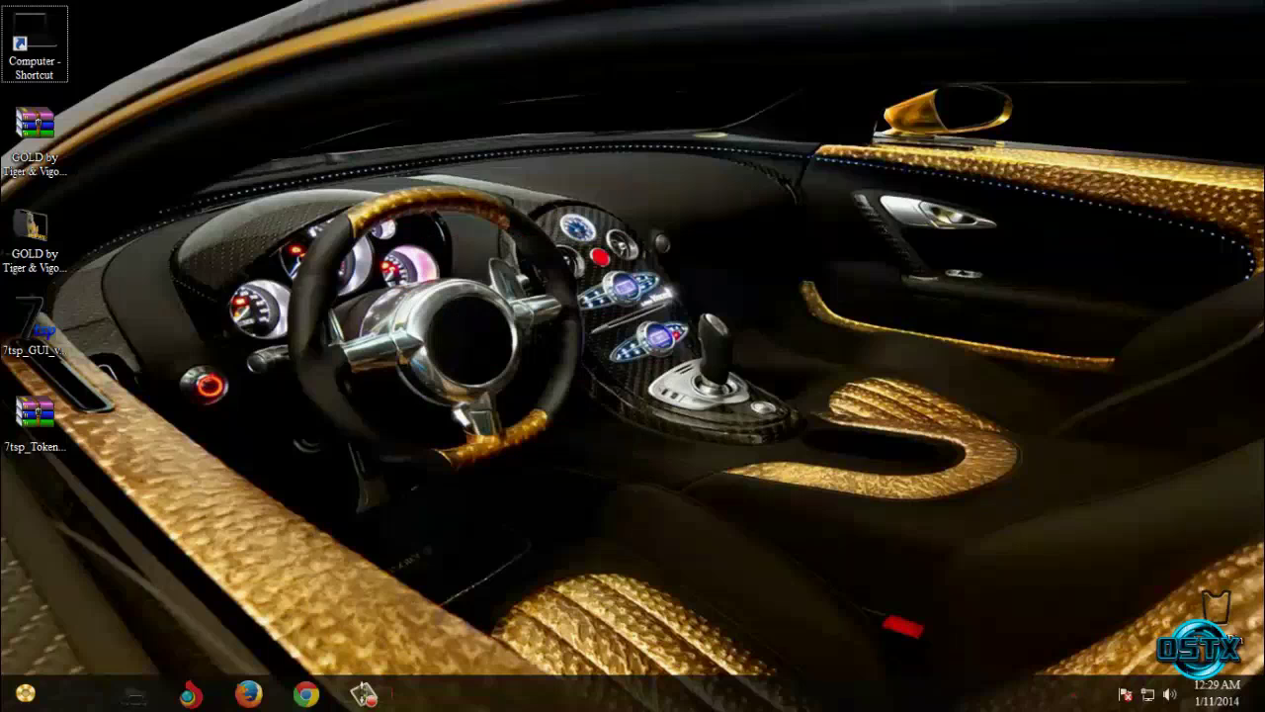
click(25, 693)
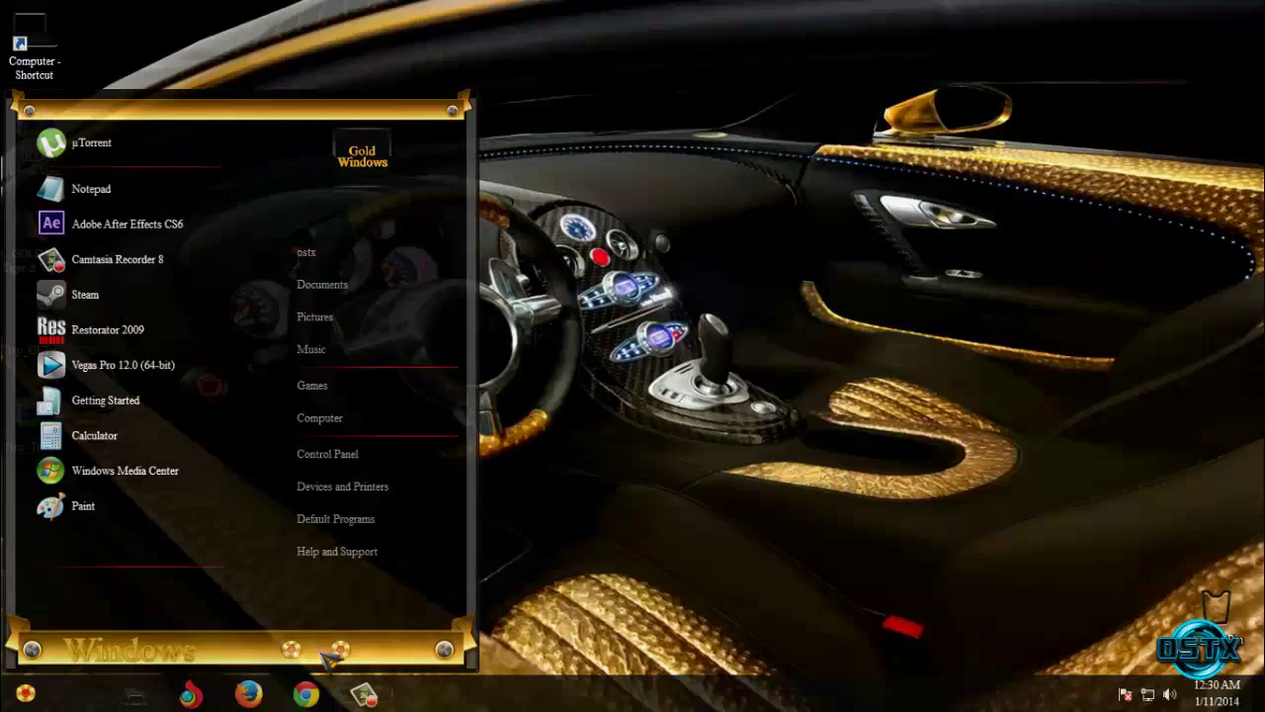
click(164, 661)
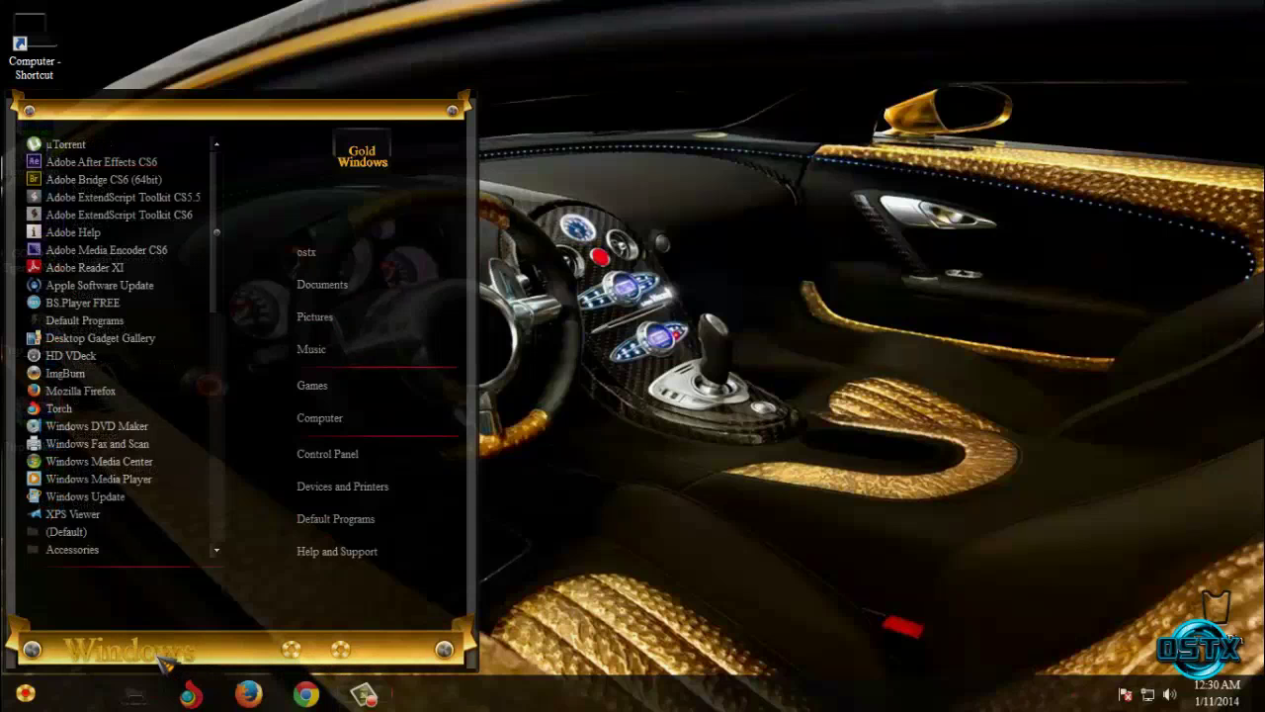
click(164, 661)
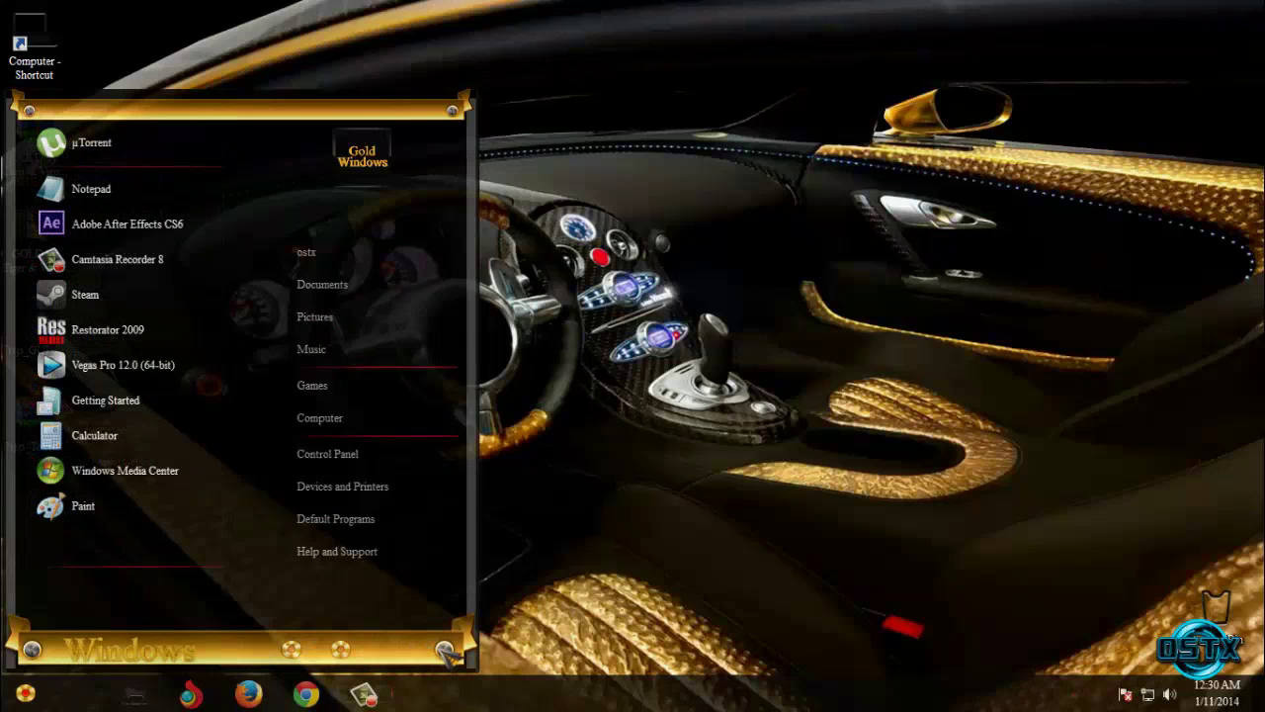
click(351, 651)
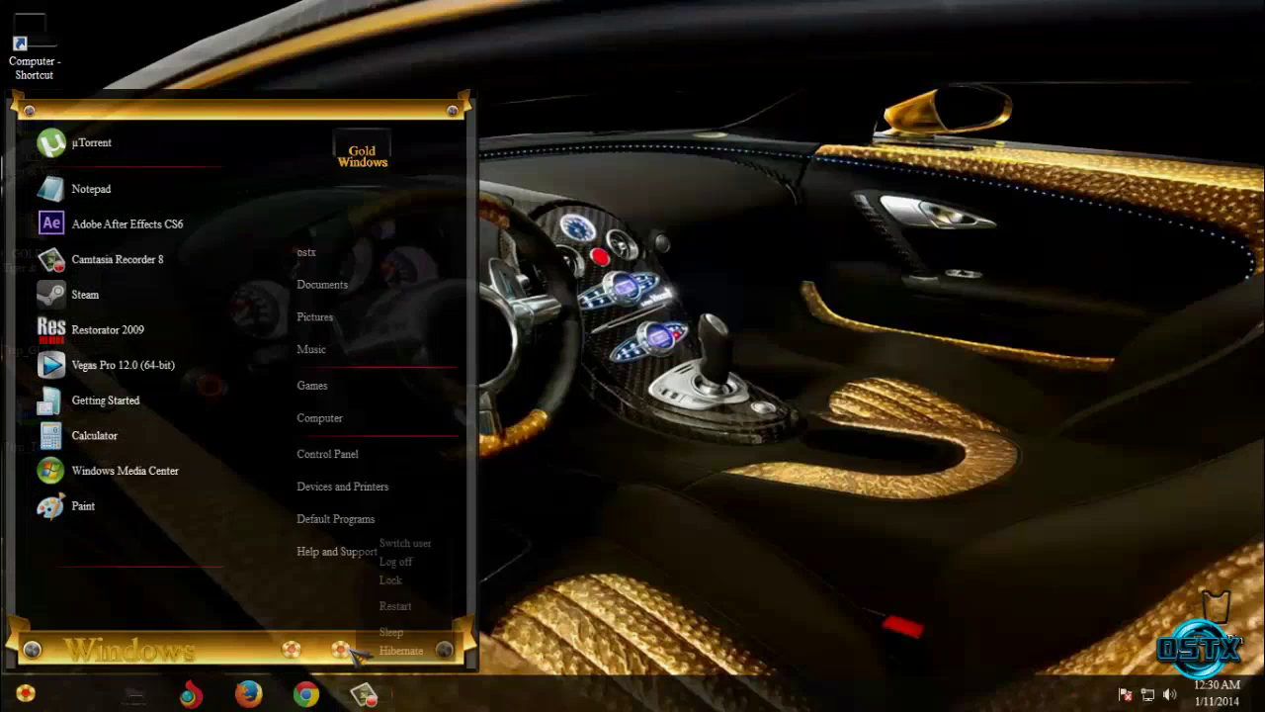
right_click(341, 435)
Step: Open the Computer's System properties page, resize and maximize it, then close it
click(410, 559)
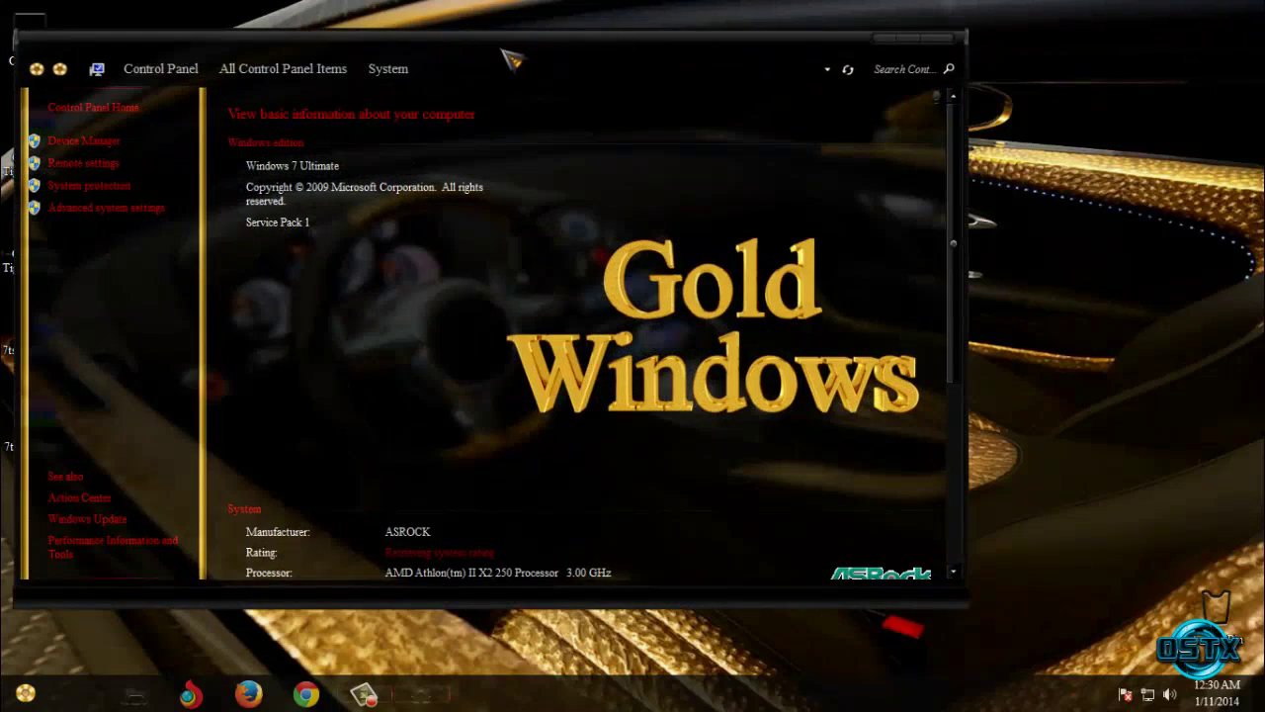
drag(511, 50, 757, 99)
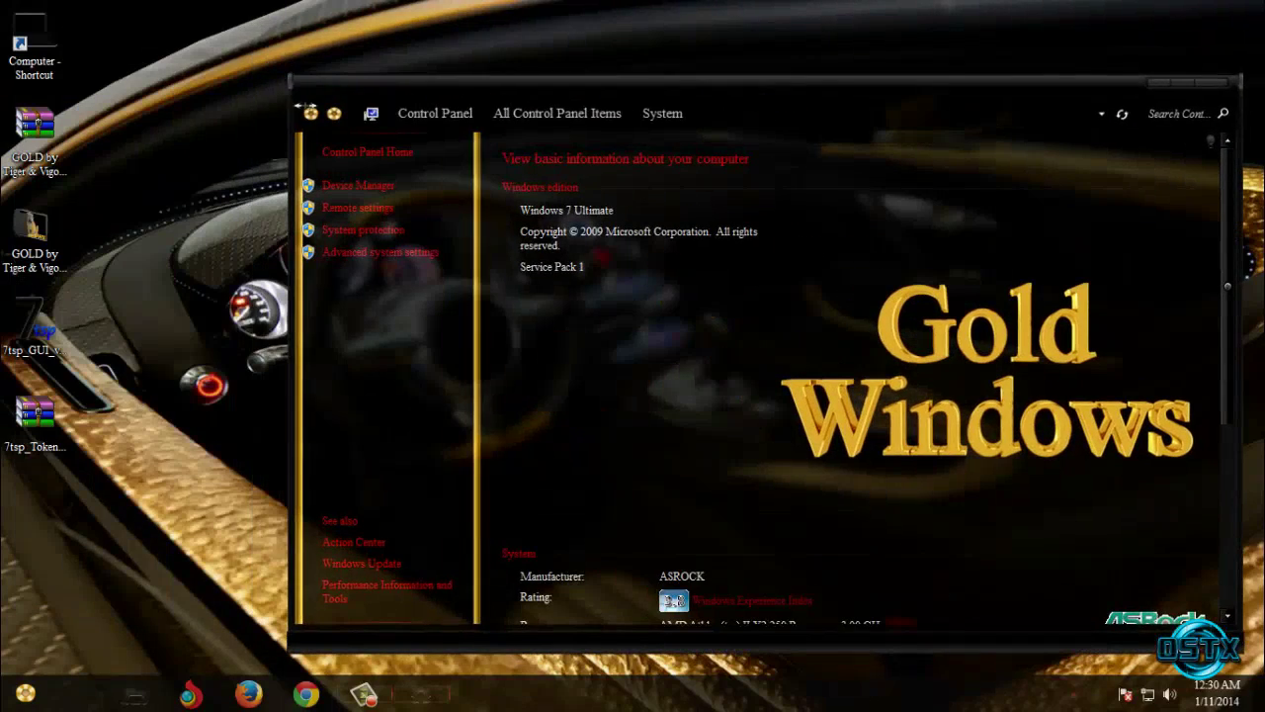
drag(307, 94, 583, 50)
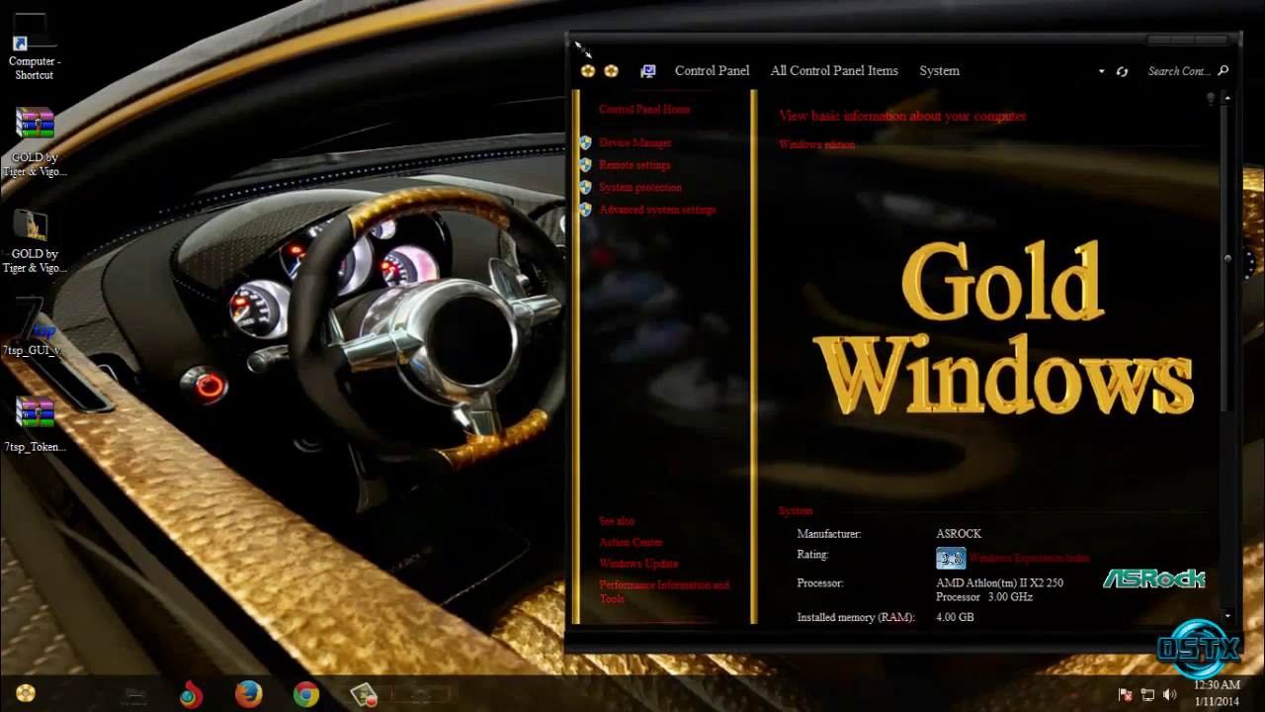
drag(581, 49, 567, 56)
key(super)
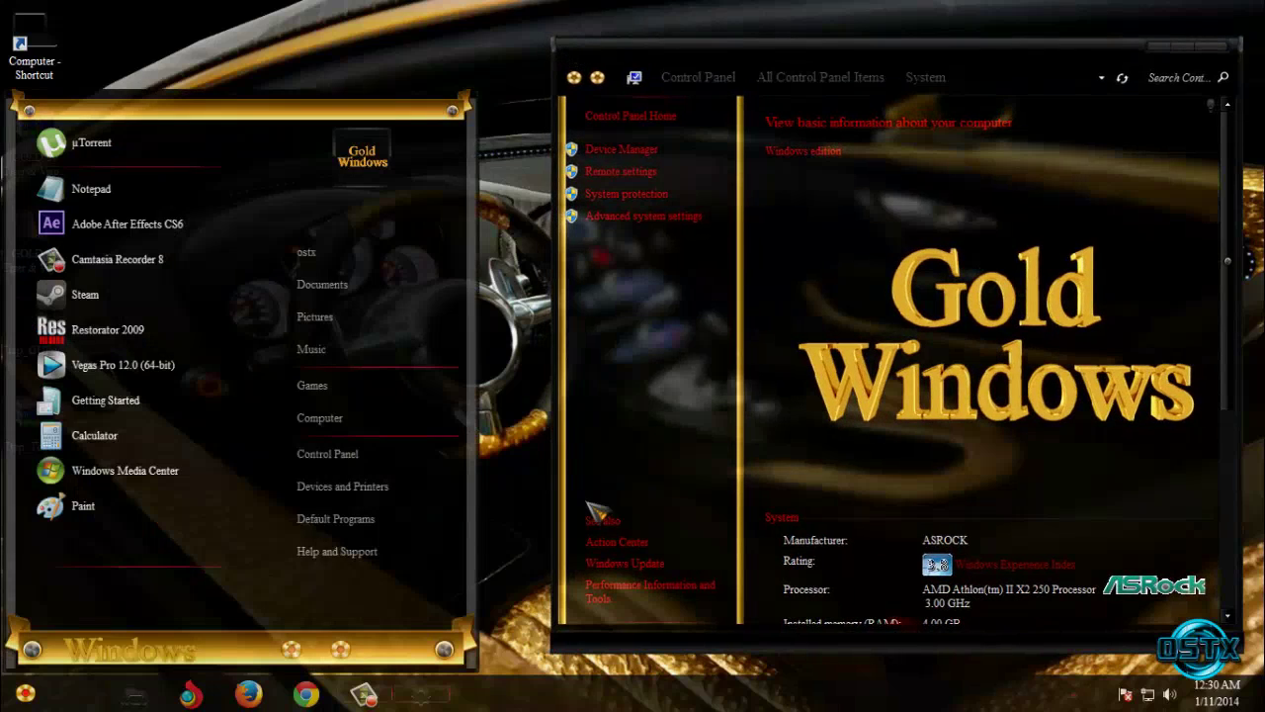
click(1185, 48)
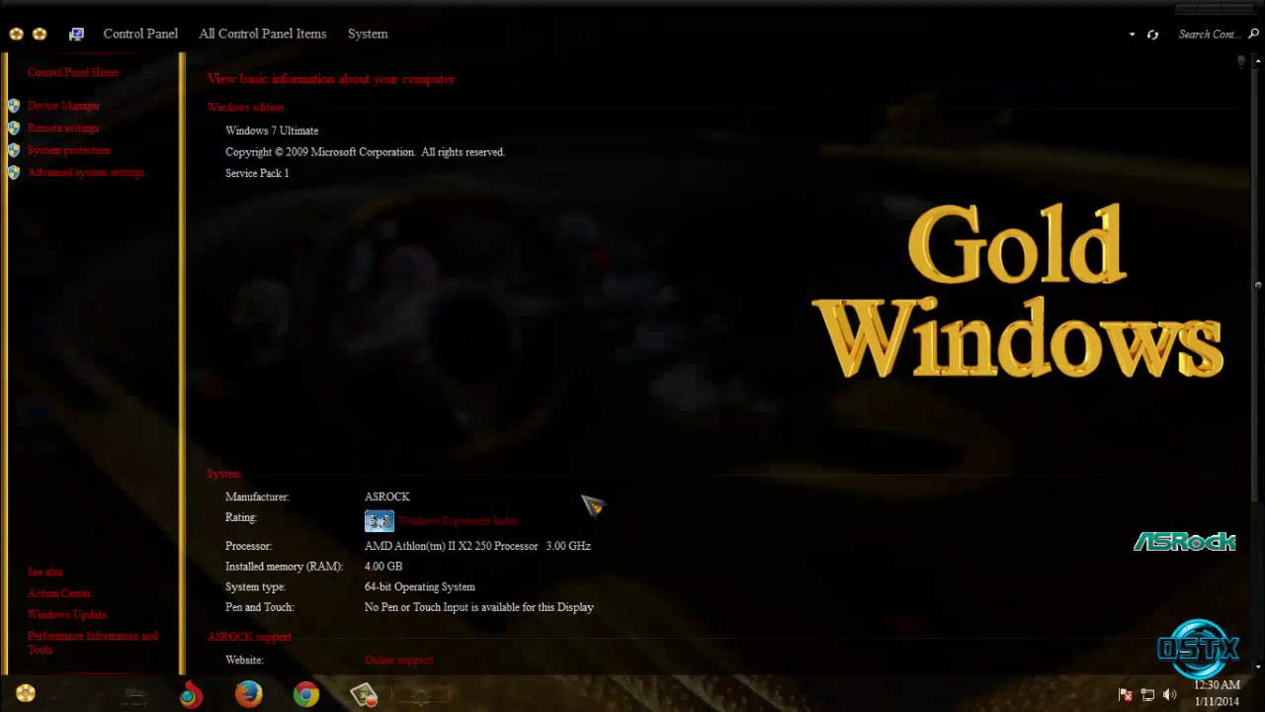
click(1249, 24)
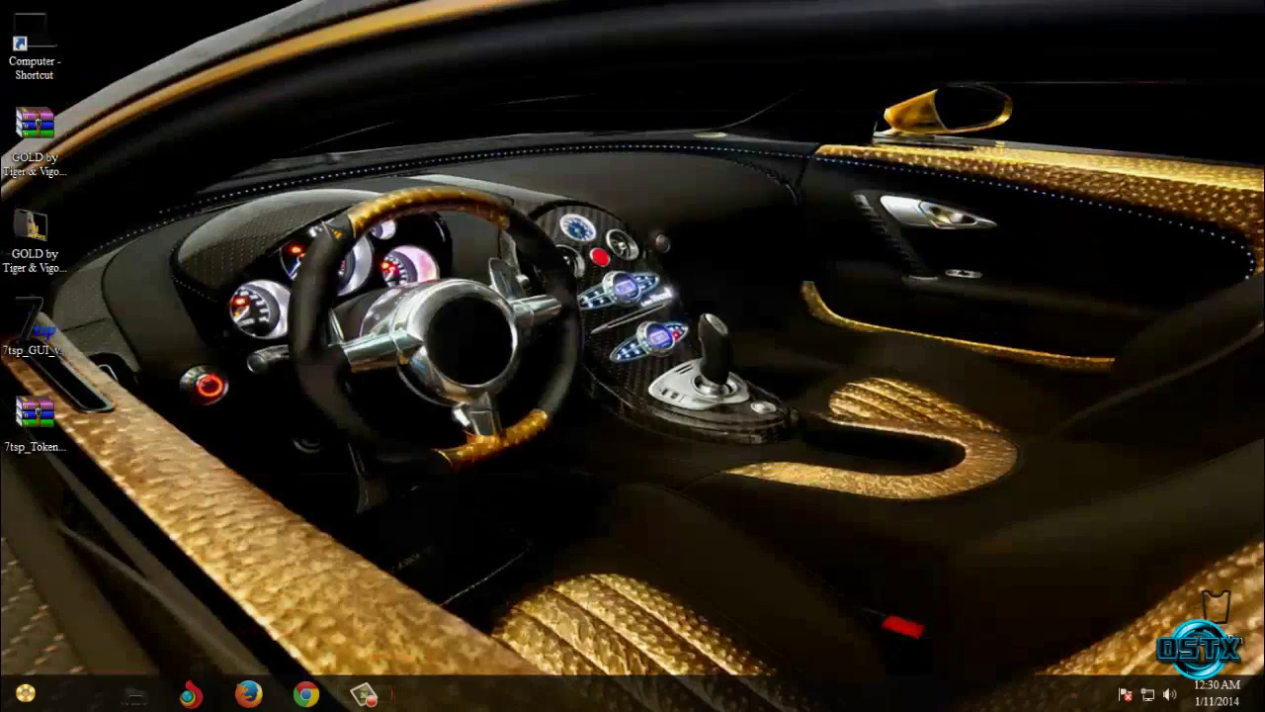
right_click(319, 216)
click(382, 289)
key(super+e)
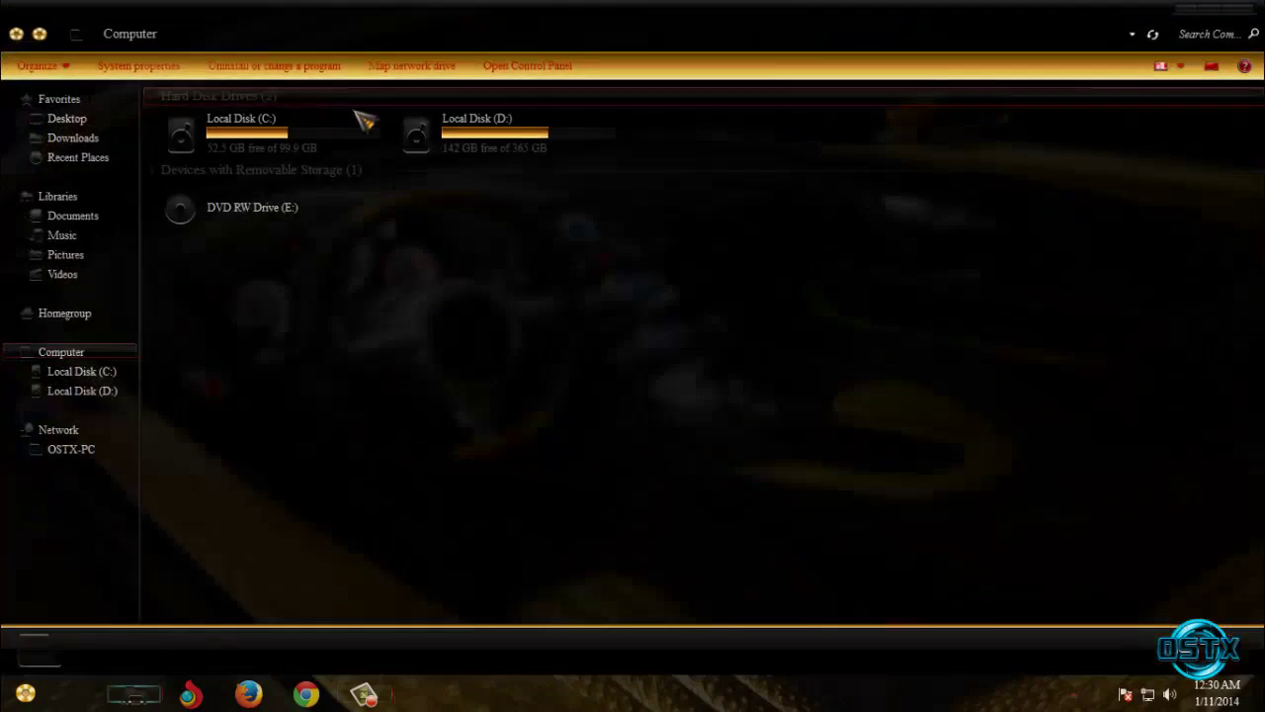
drag(359, 20, 542, 95)
click(490, 87)
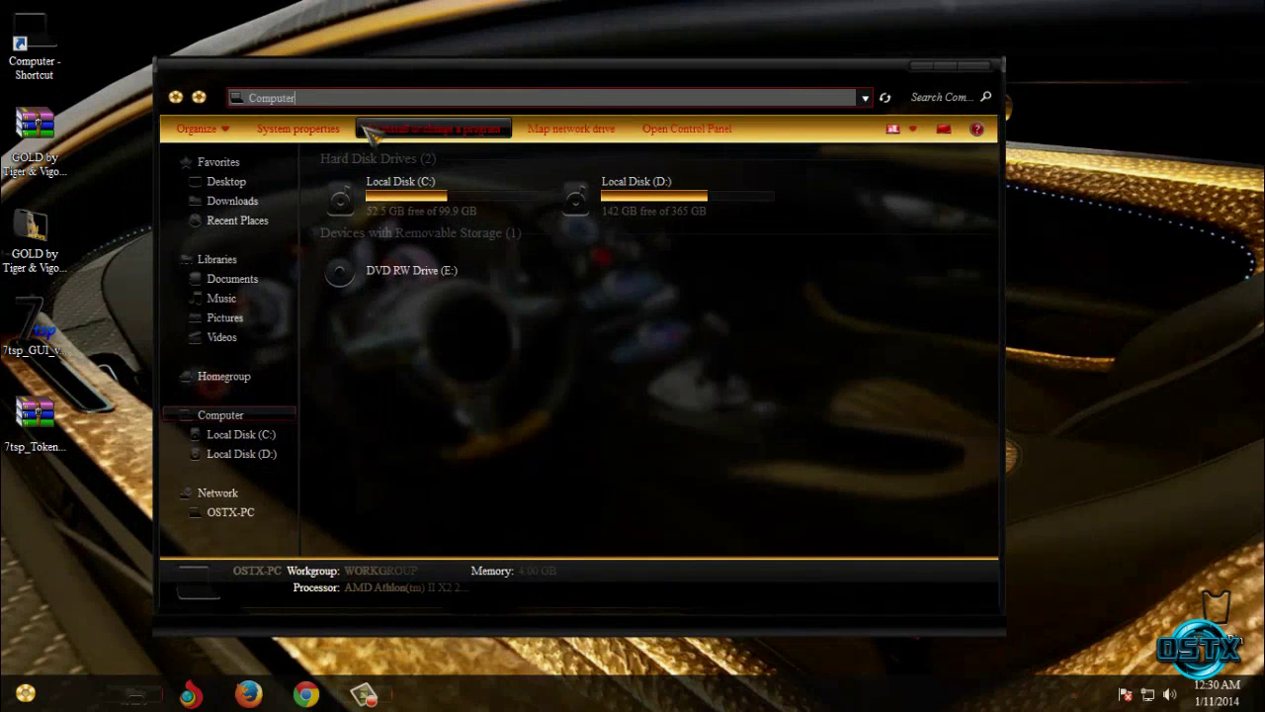
click(198, 128)
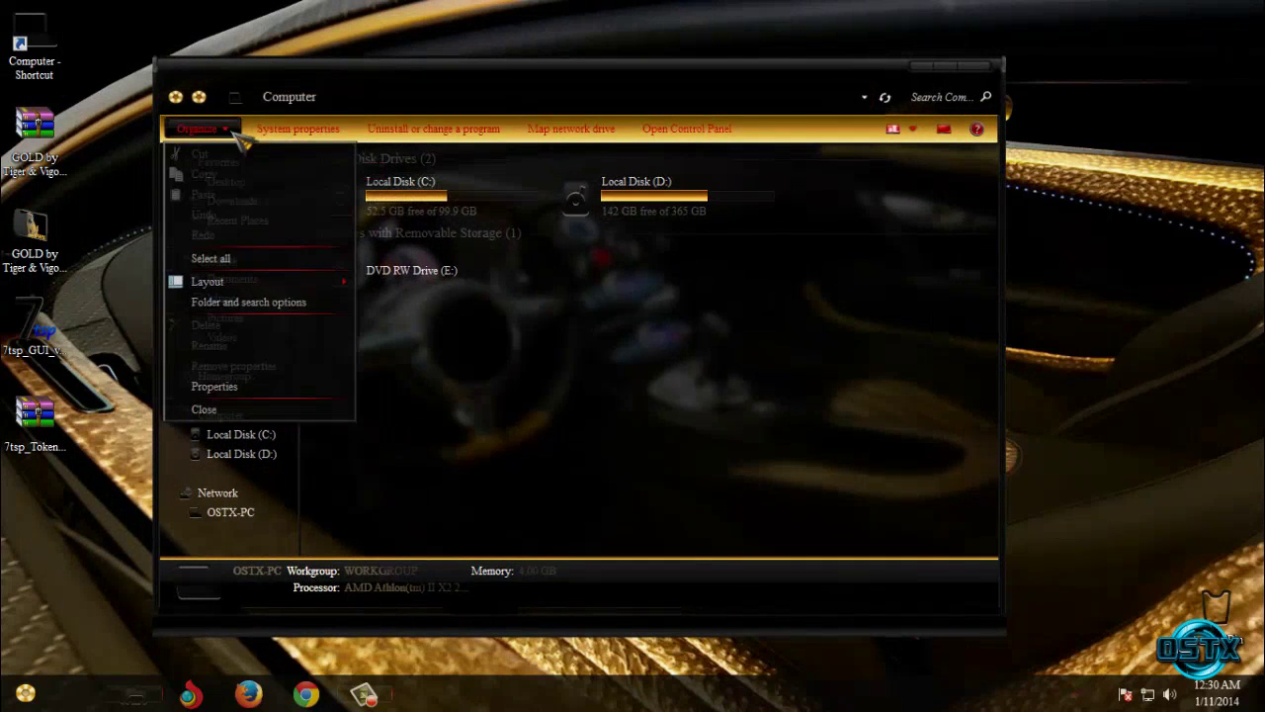
click(427, 480)
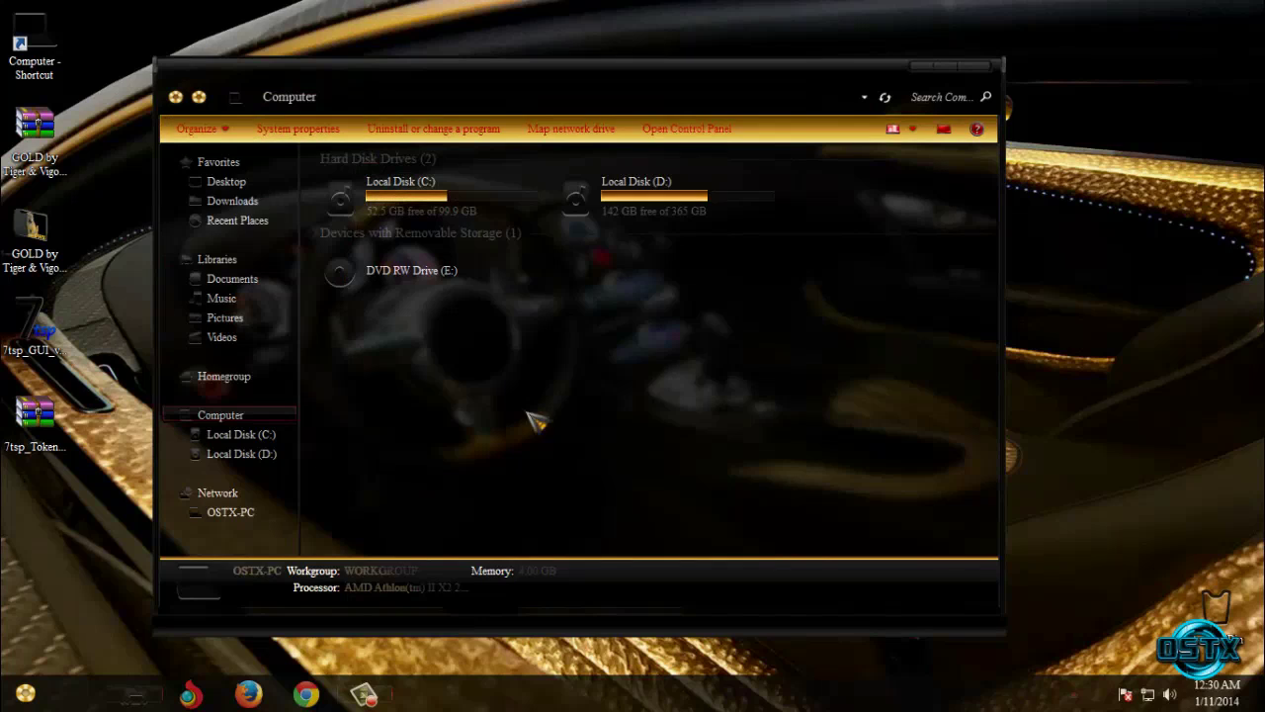
drag(723, 564, 759, 550)
click(941, 66)
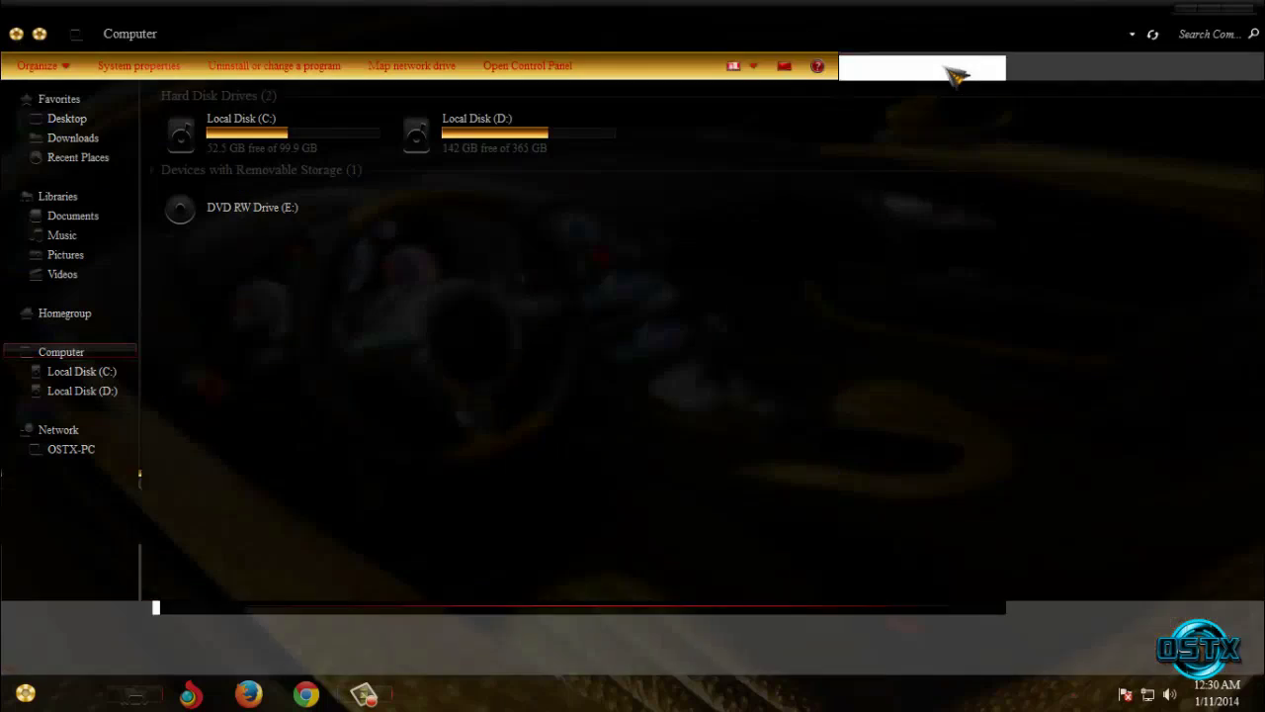
click(1248, 19)
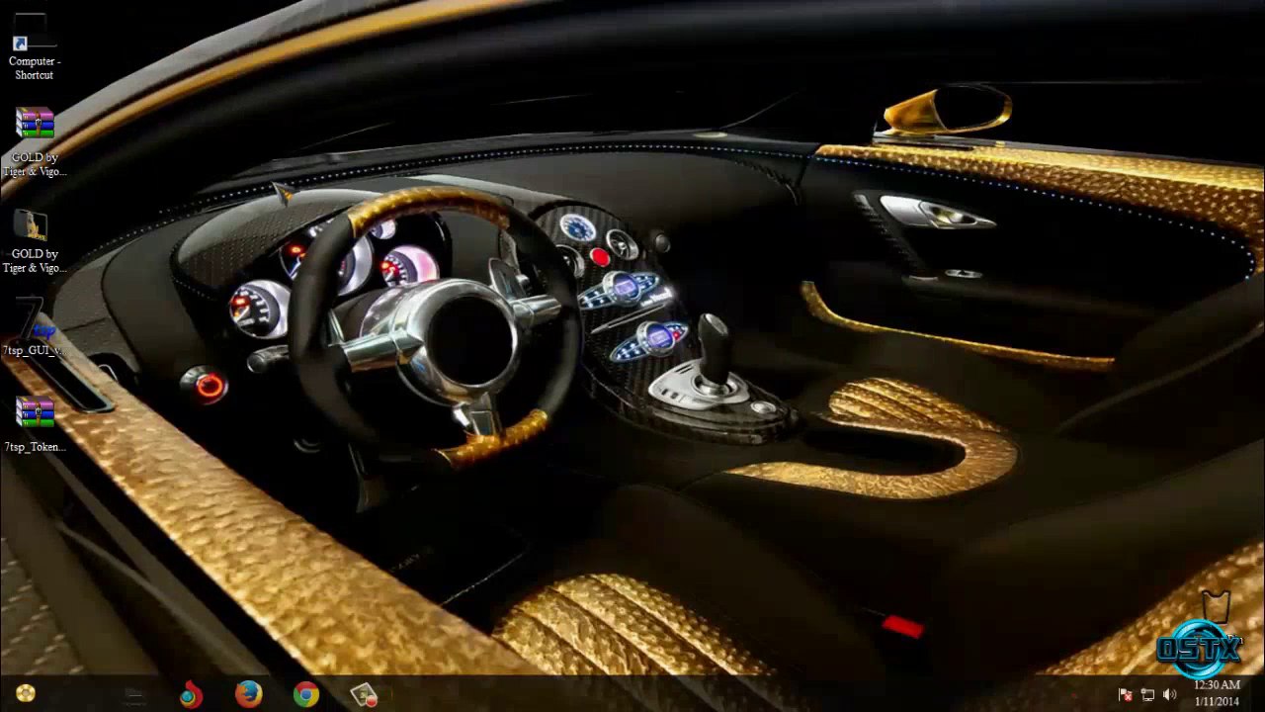
right_click(319, 178)
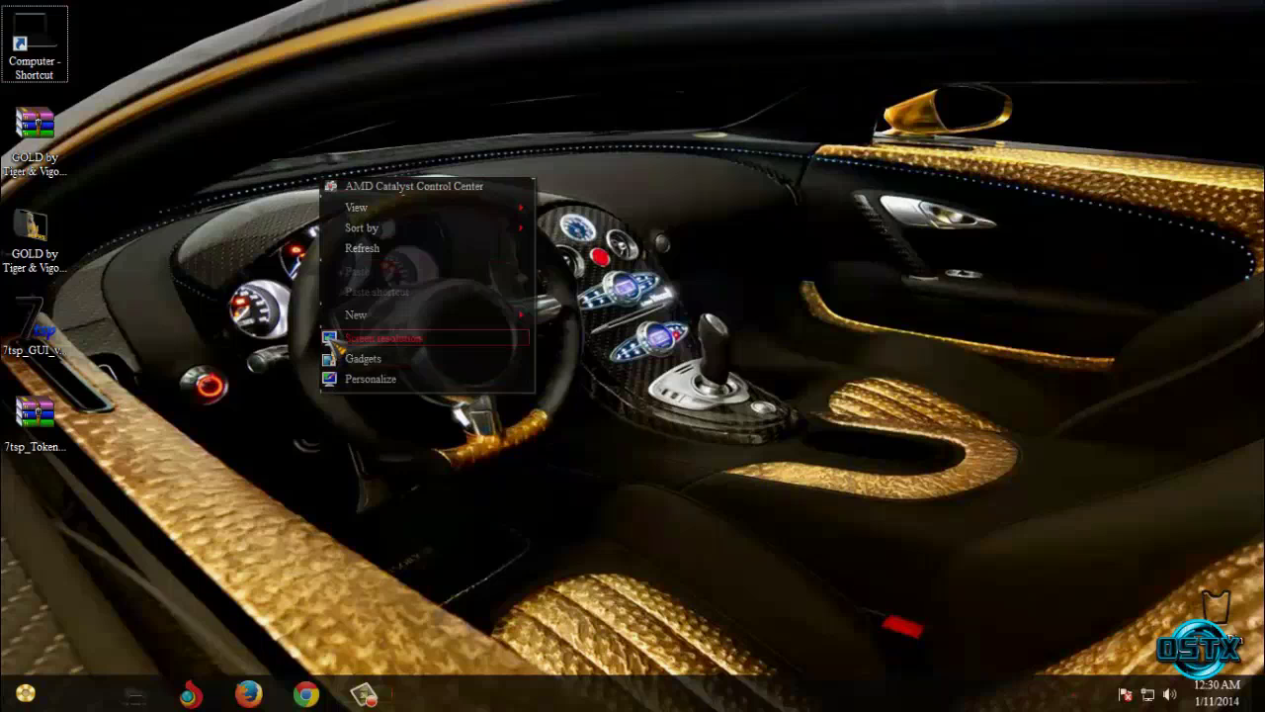
Step: Open Desktop Background in Personalization and preview the second gold car wallpaper
click(398, 382)
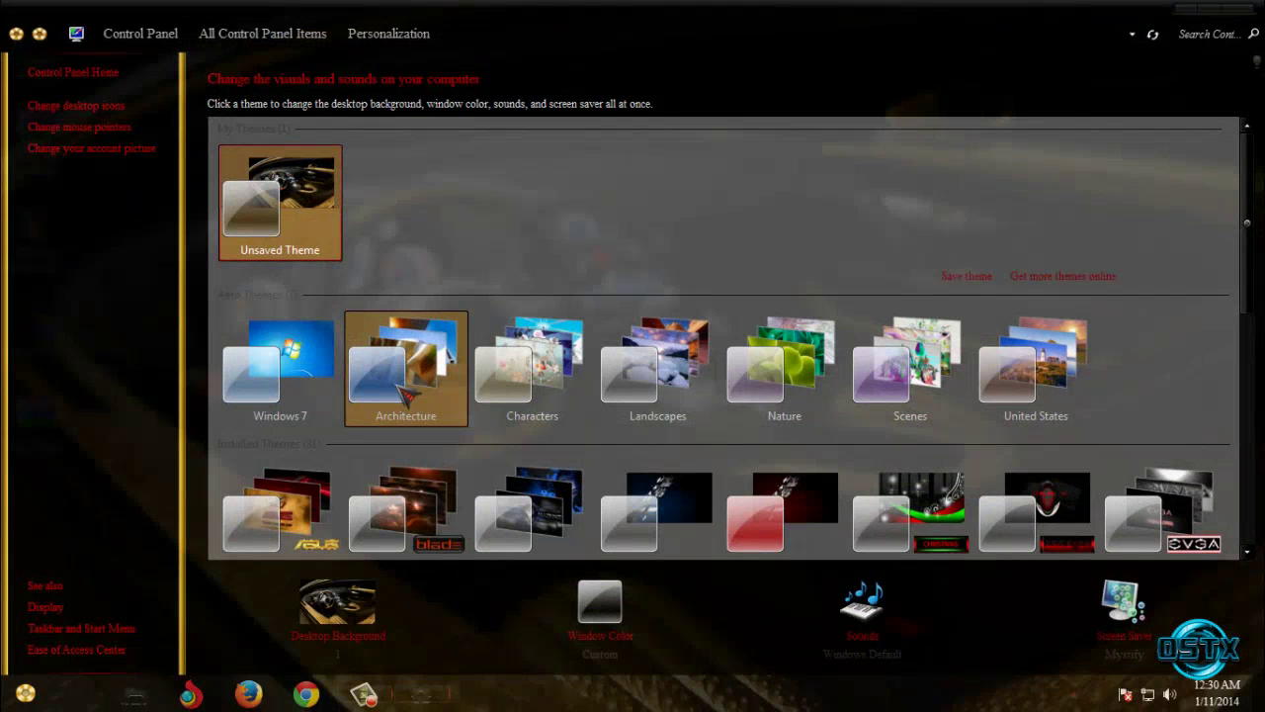
click(375, 640)
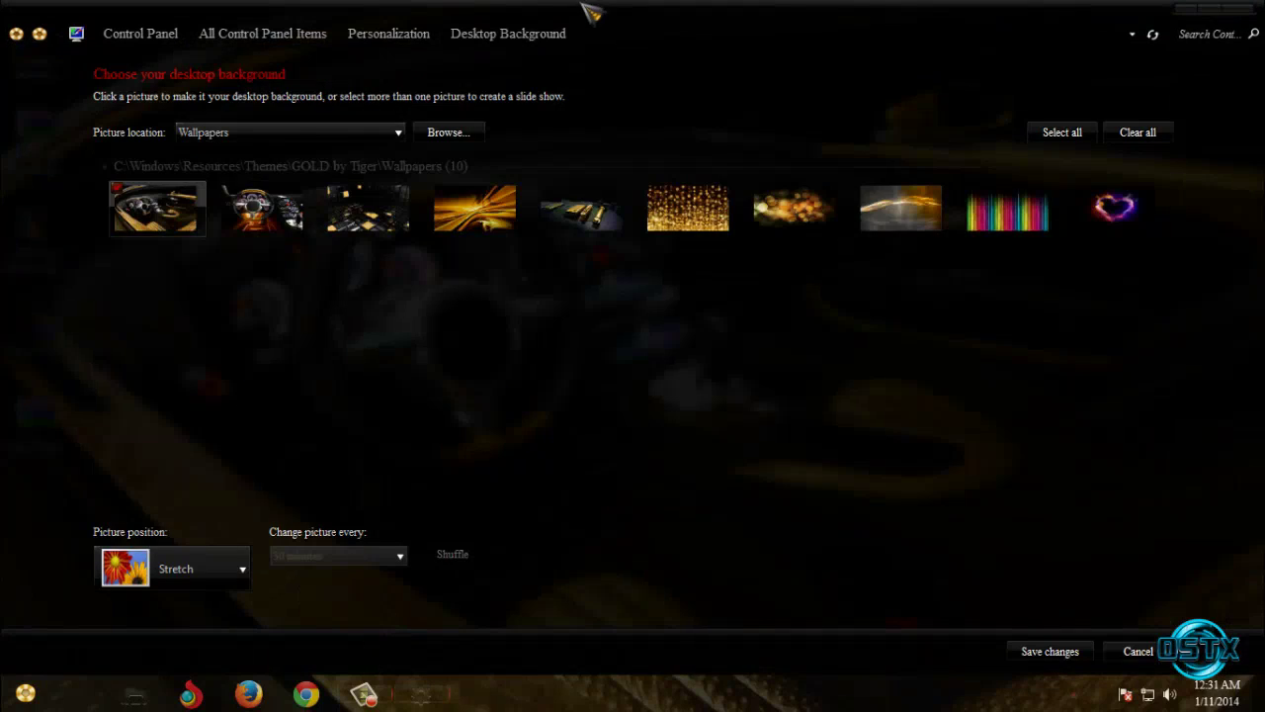
click(289, 225)
double_click(559, 11)
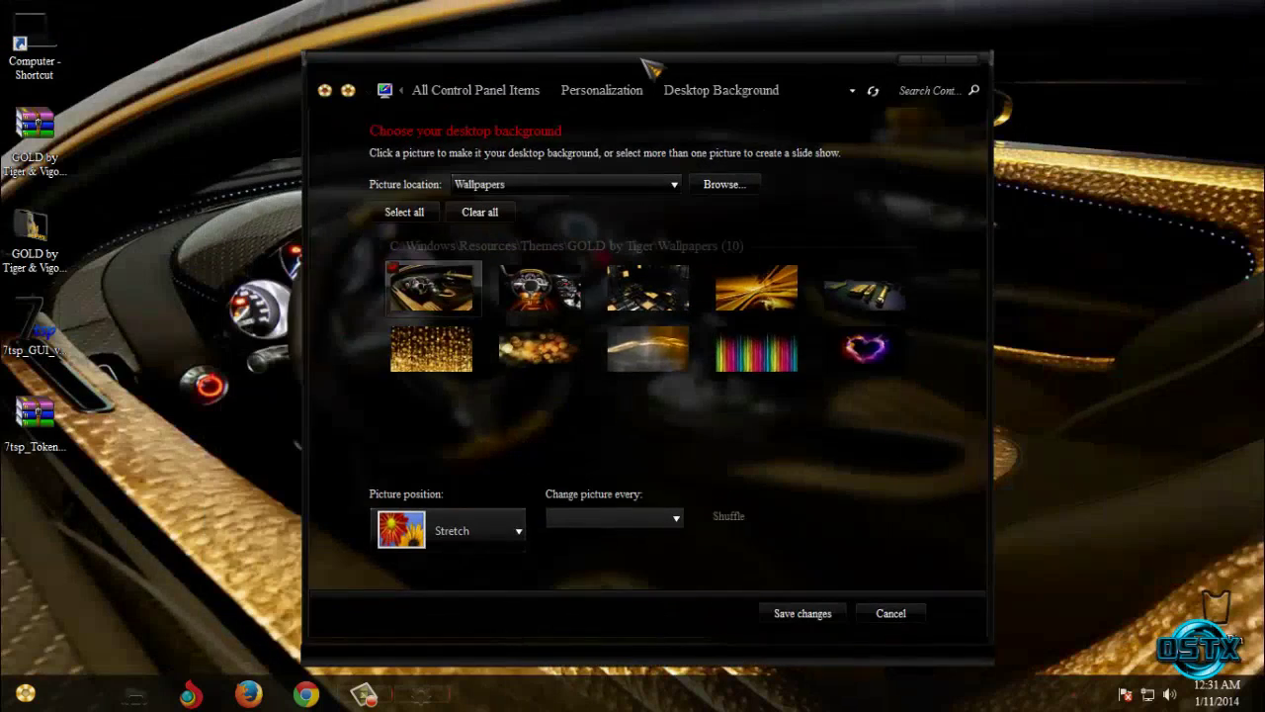
click(927, 57)
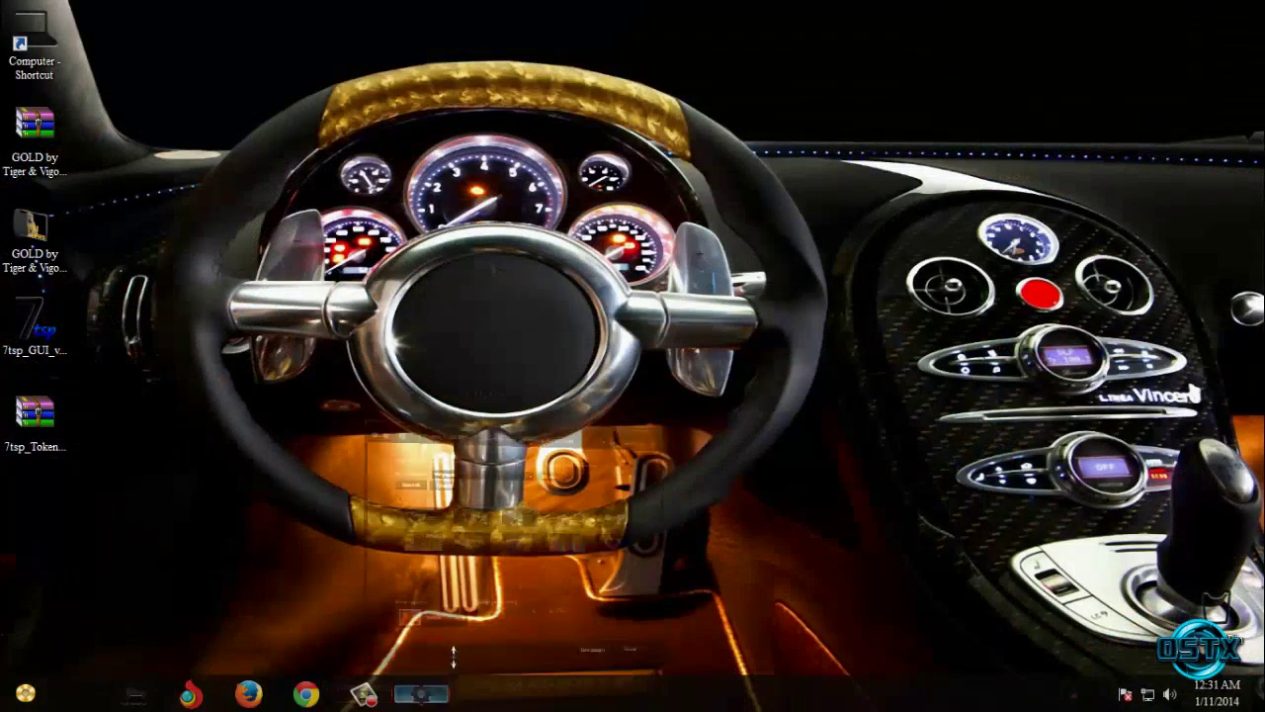
Step: Preview the cube, gold streak, guitar and gold glitter wallpapers on the desktop
click(420, 695)
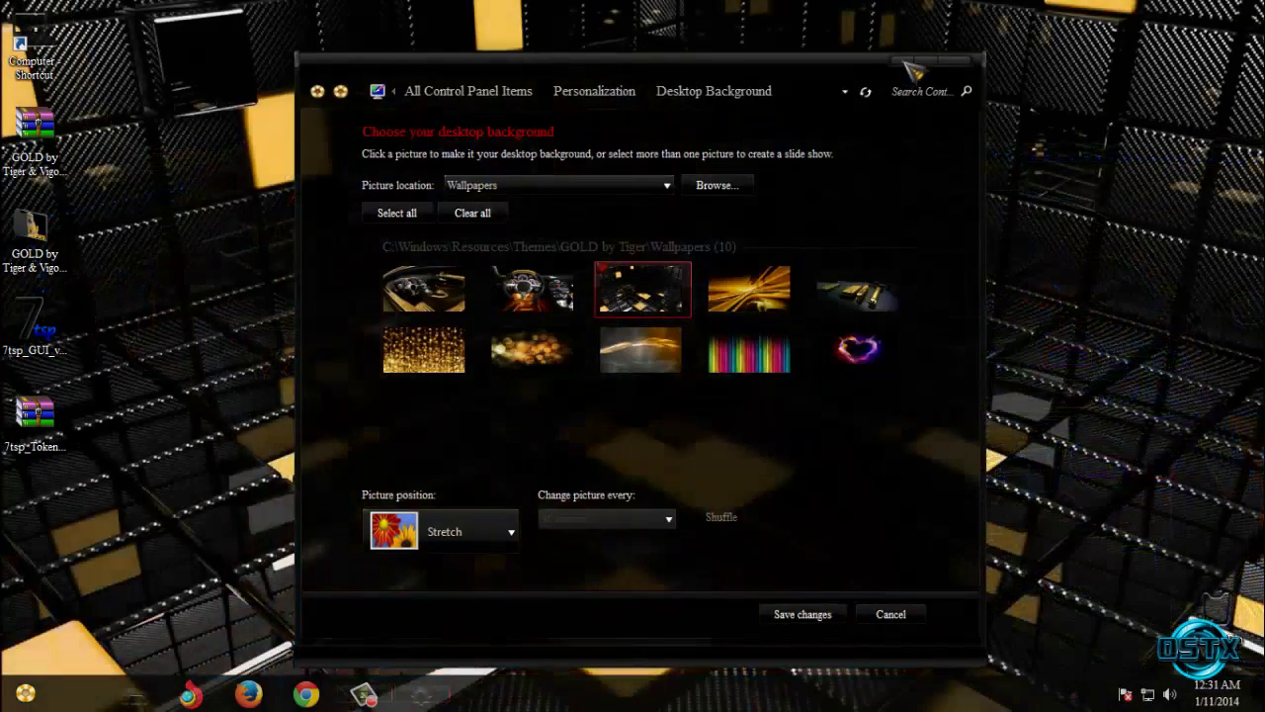
click(421, 695)
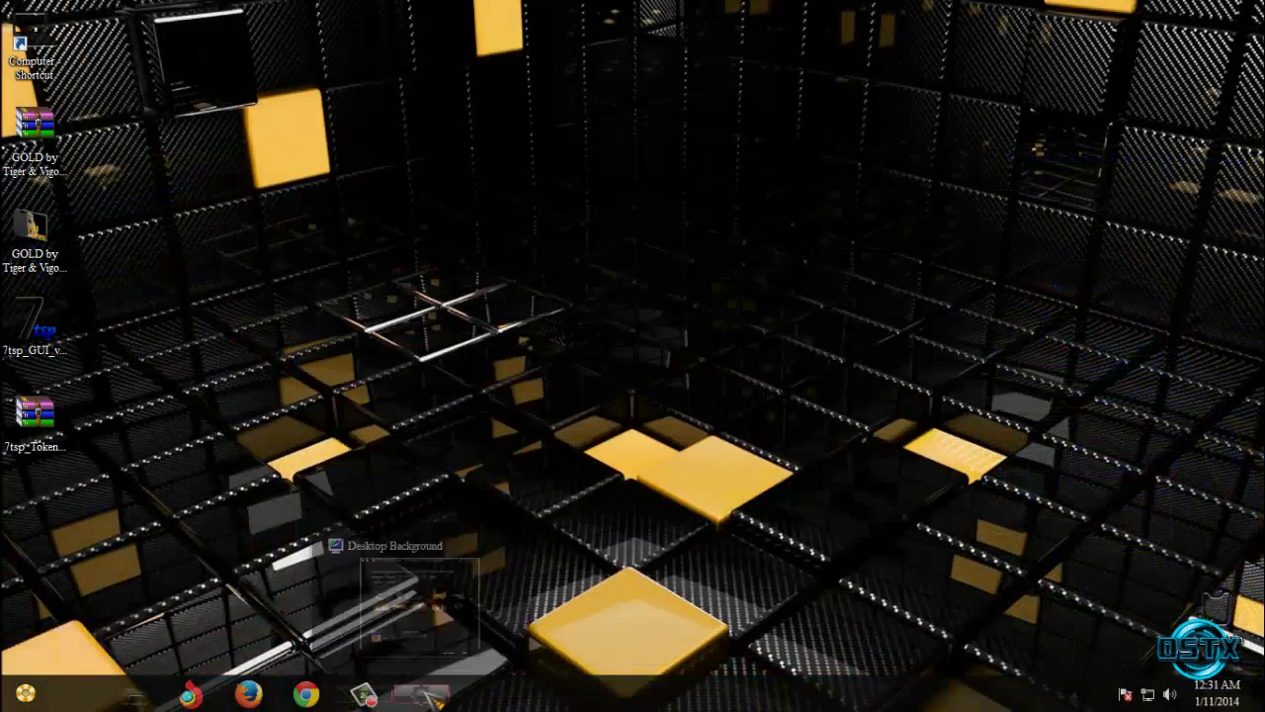
click(420, 695)
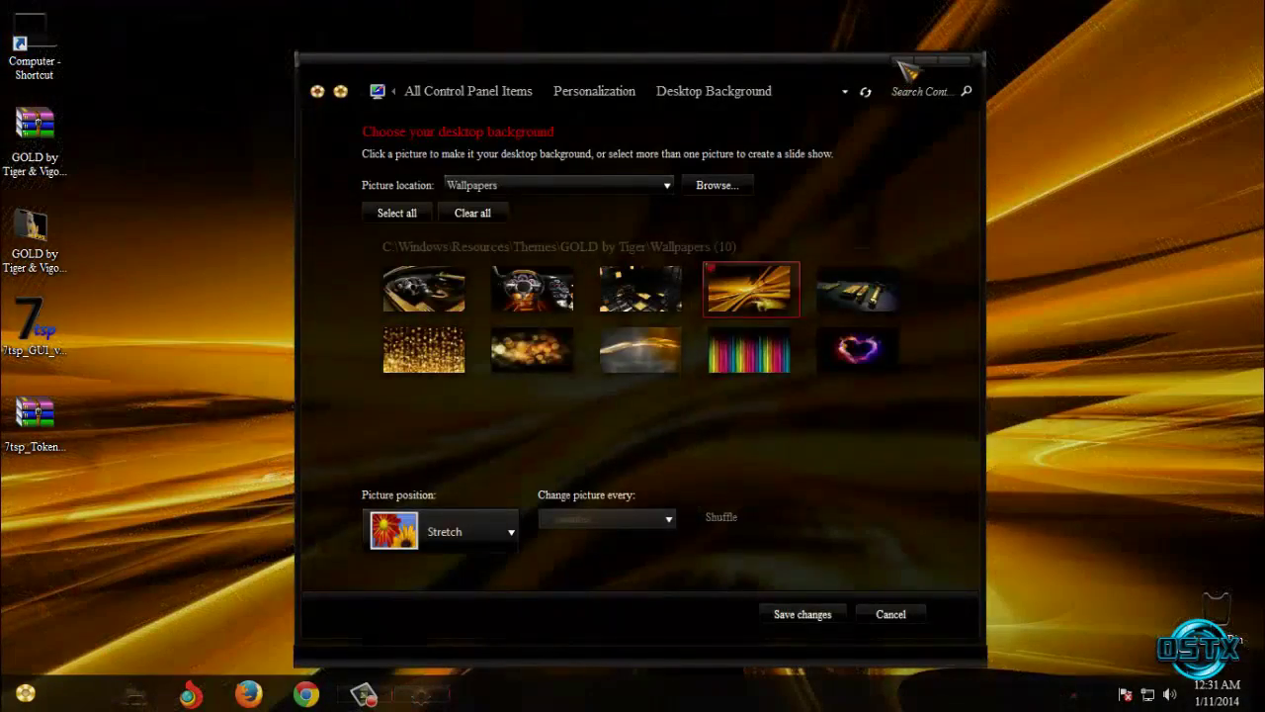
click(893, 66)
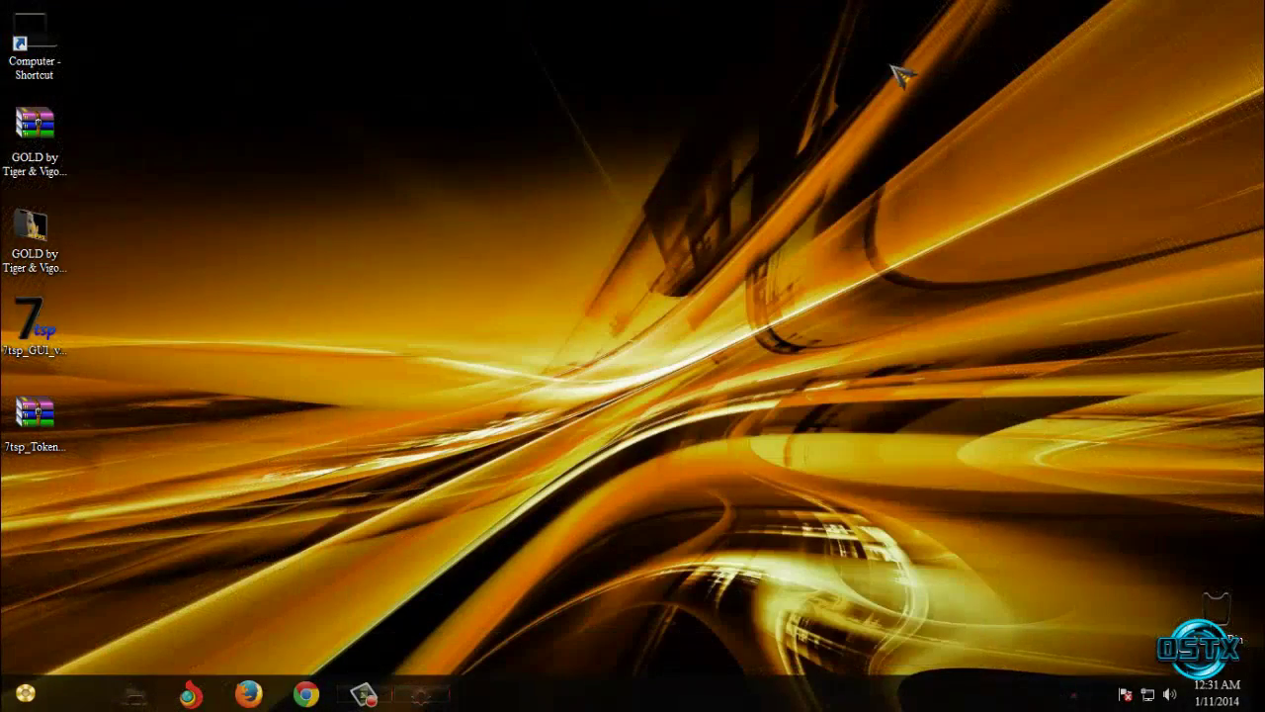
click(442, 697)
click(857, 288)
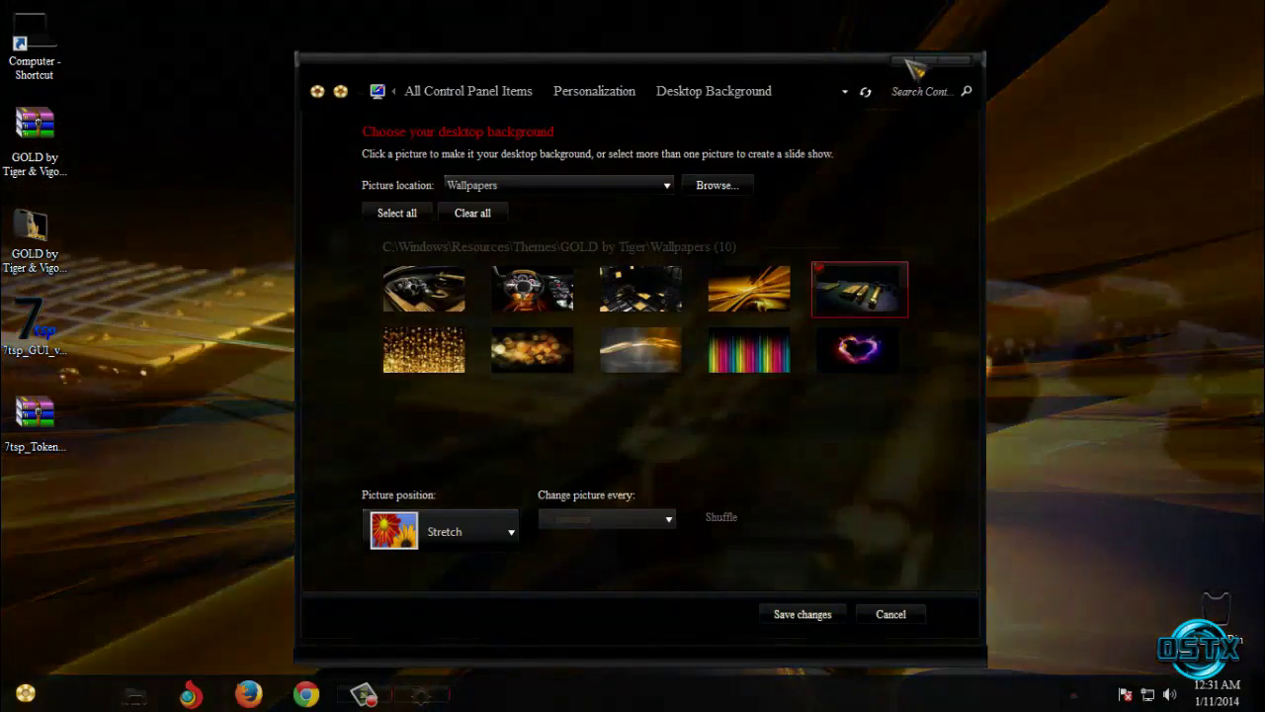
click(910, 64)
click(435, 696)
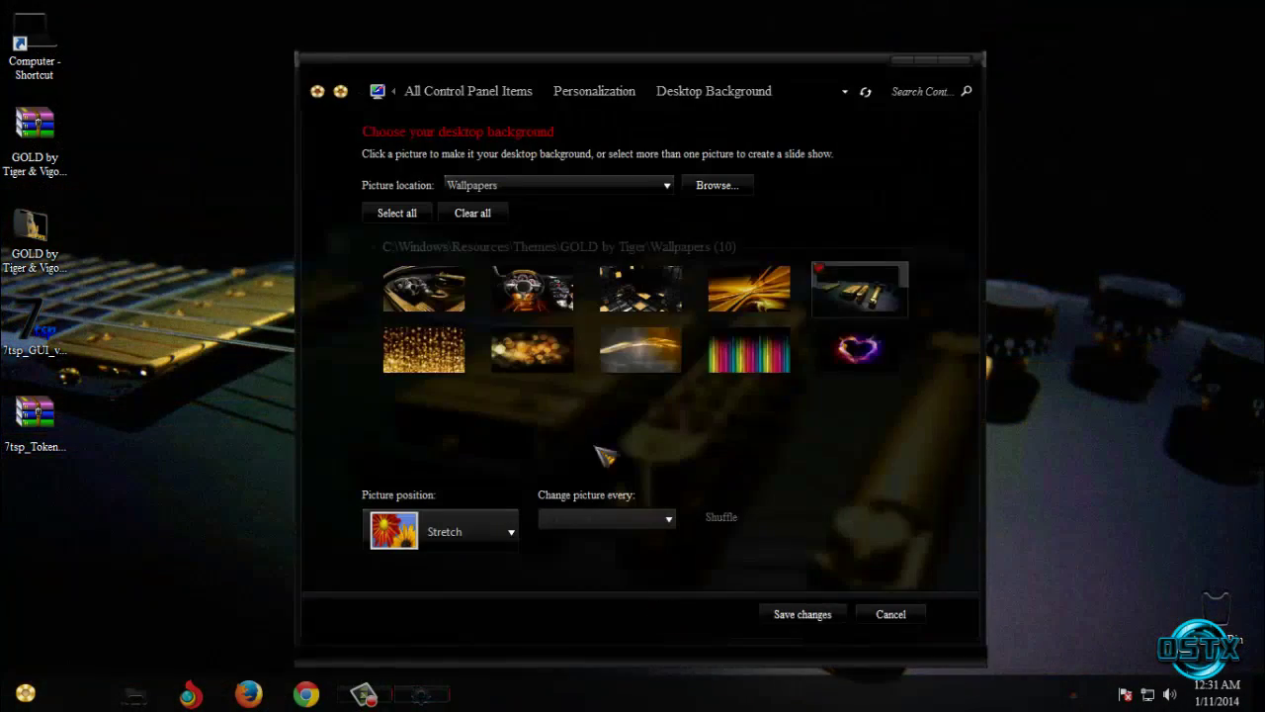
click(440, 354)
click(909, 63)
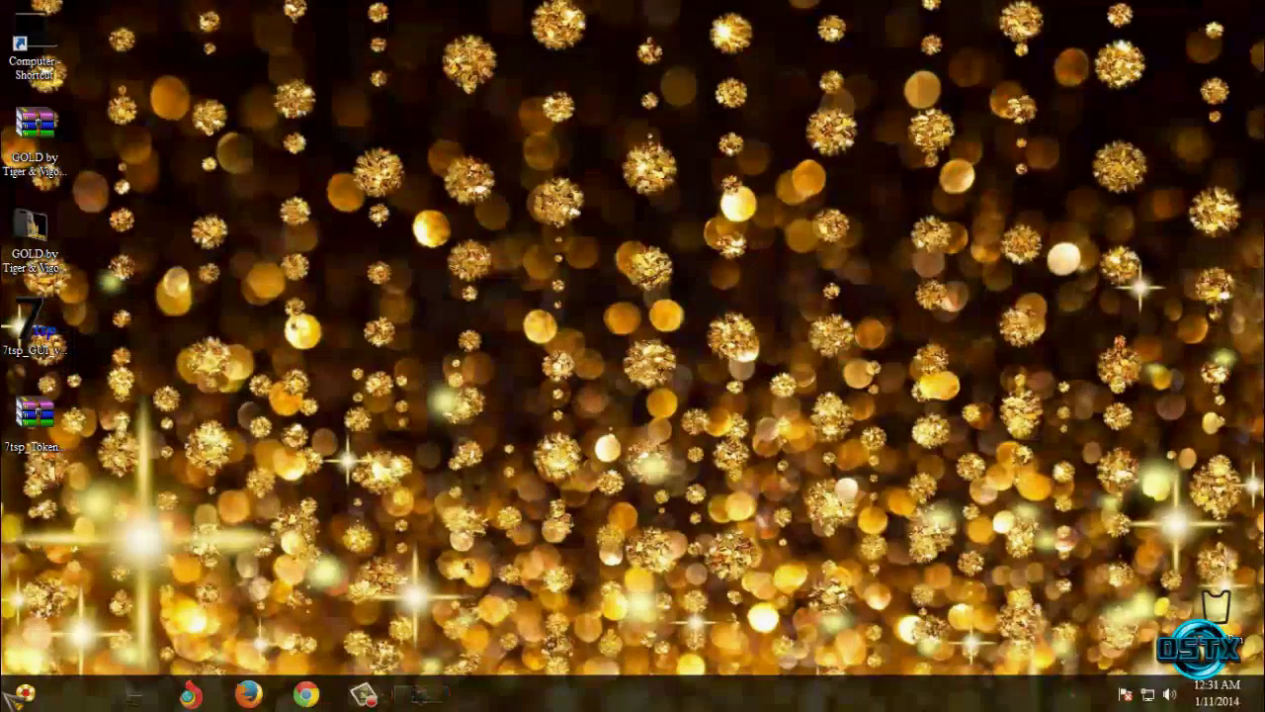
Step: Check the gold Start menu and refresh the desktop
key(super)
click(608, 153)
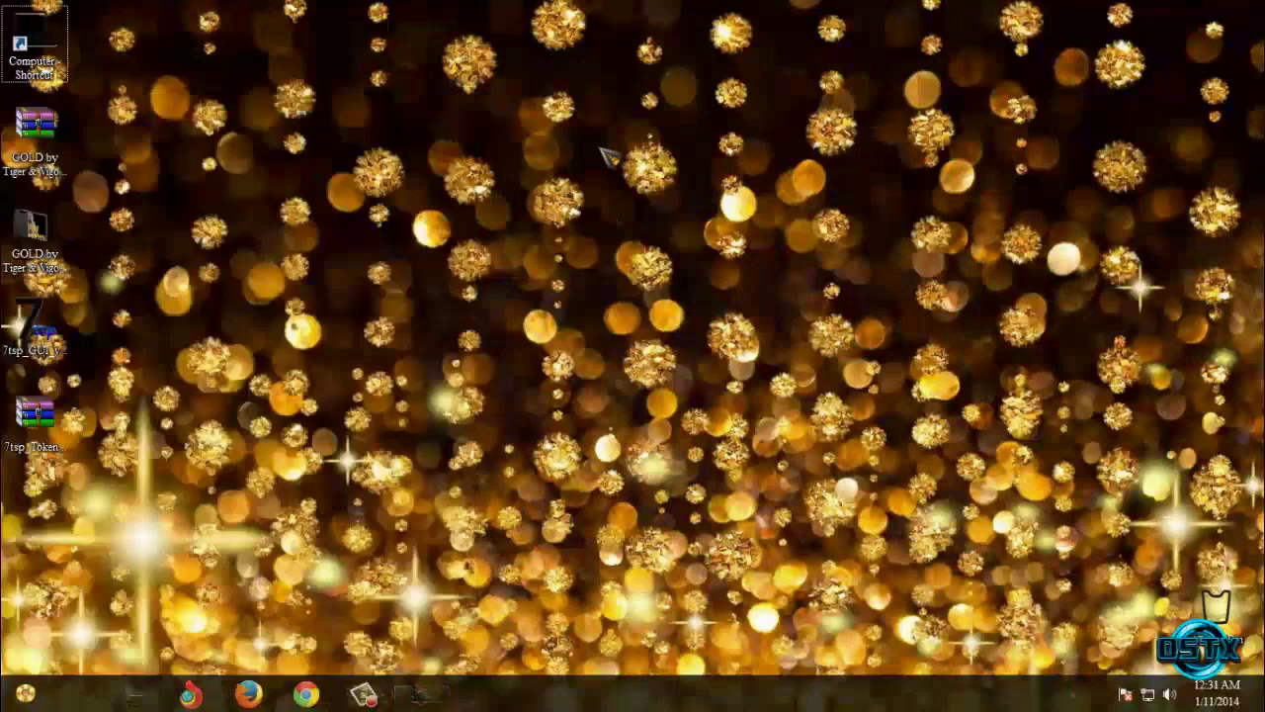
right_click(599, 148)
click(644, 218)
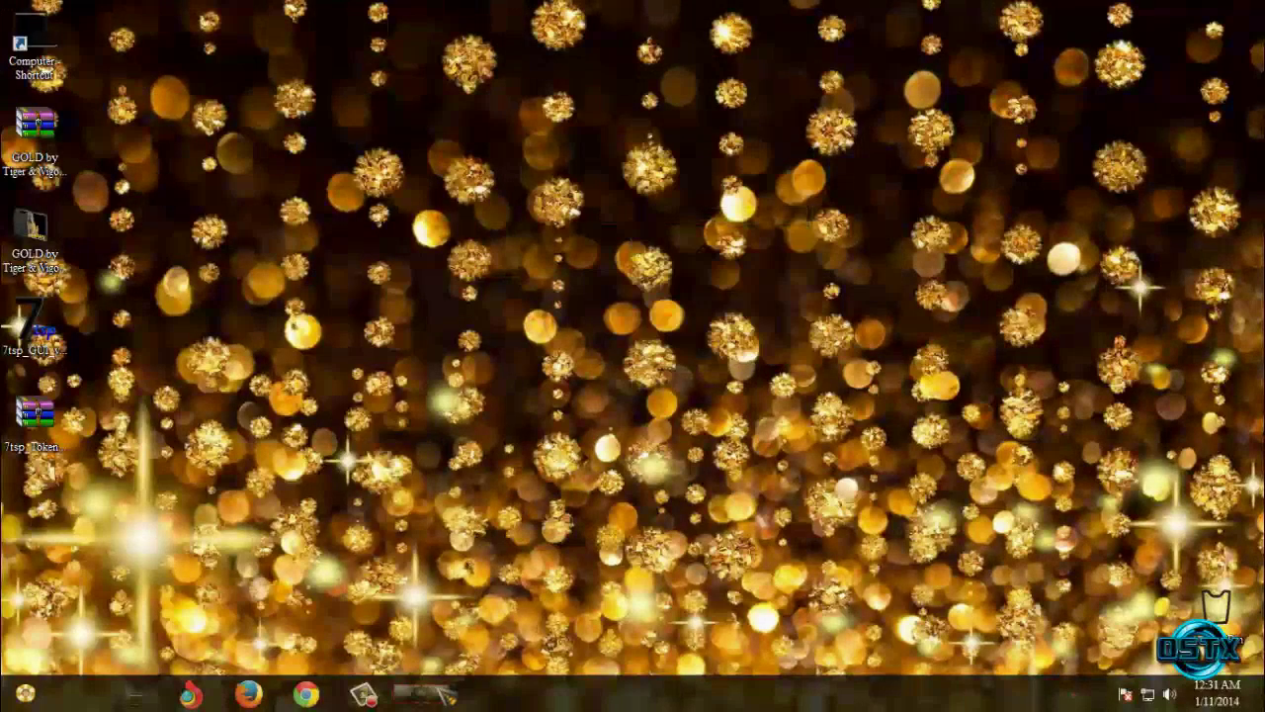
Step: Preview the orange bokeh, gold wave, rainbow and heart wallpapers on the desktop
click(425, 695)
click(538, 358)
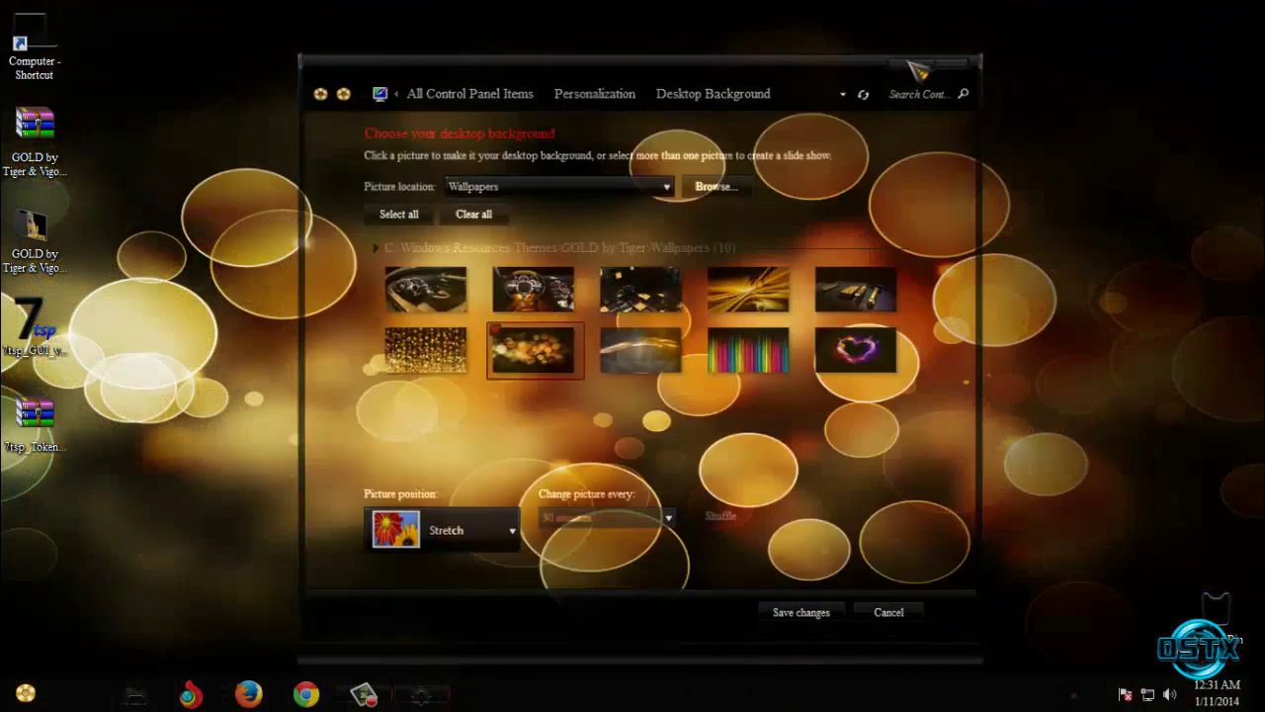
click(908, 63)
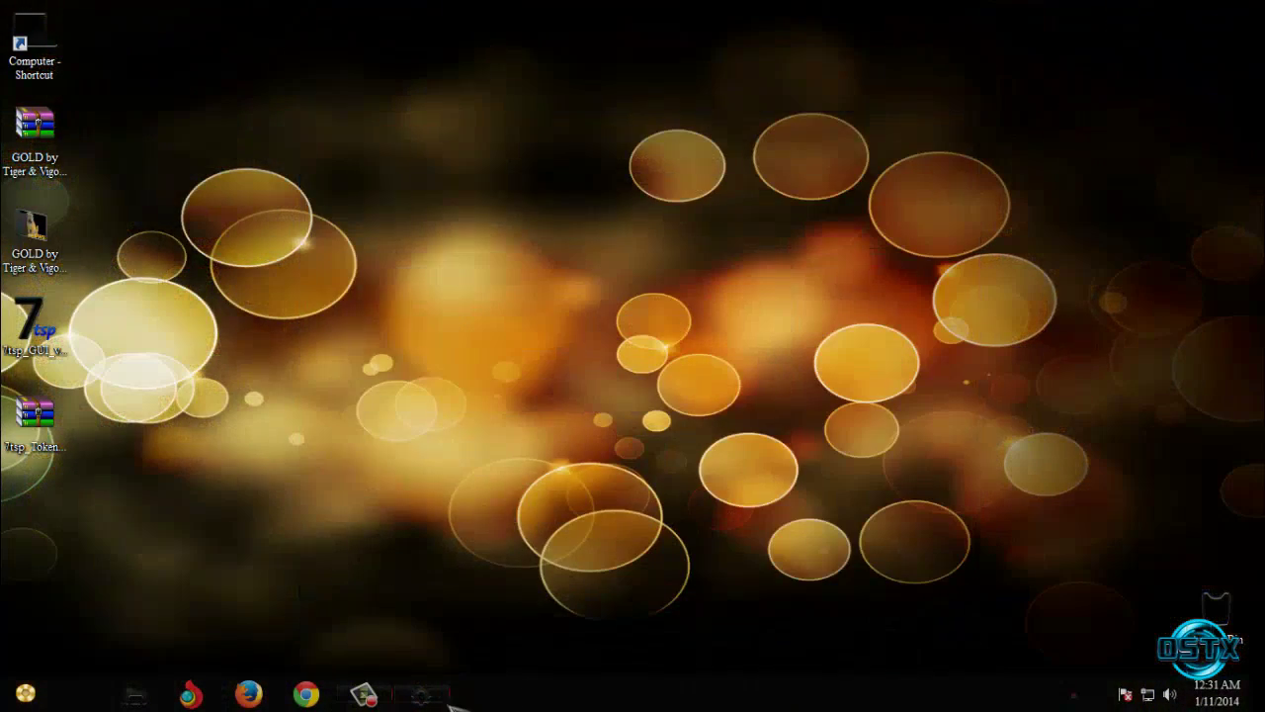
click(425, 695)
click(642, 351)
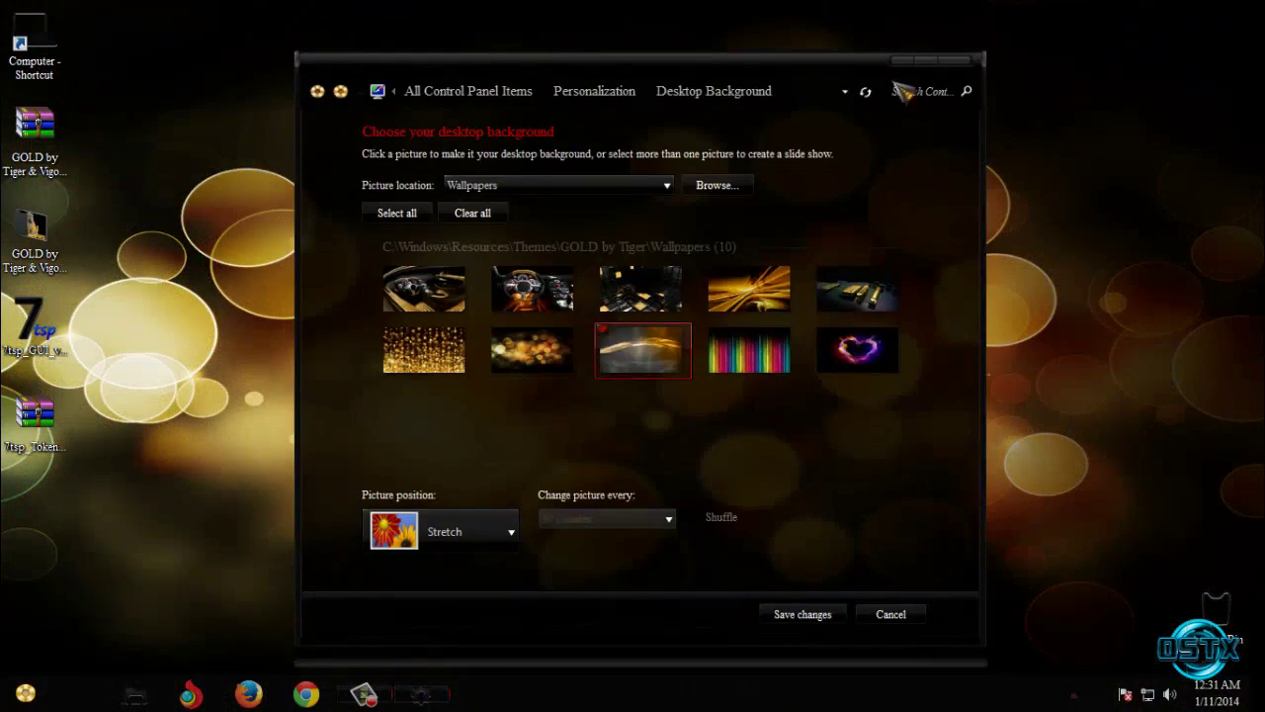
click(907, 63)
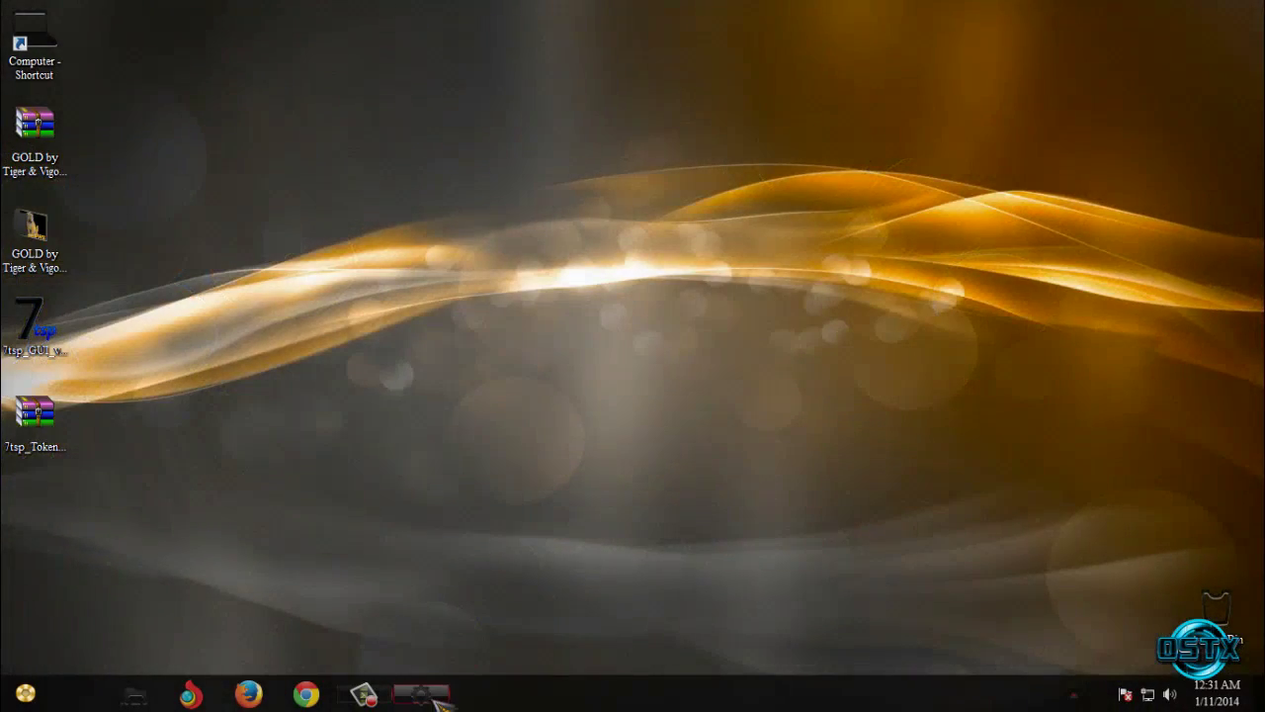
click(425, 695)
click(746, 364)
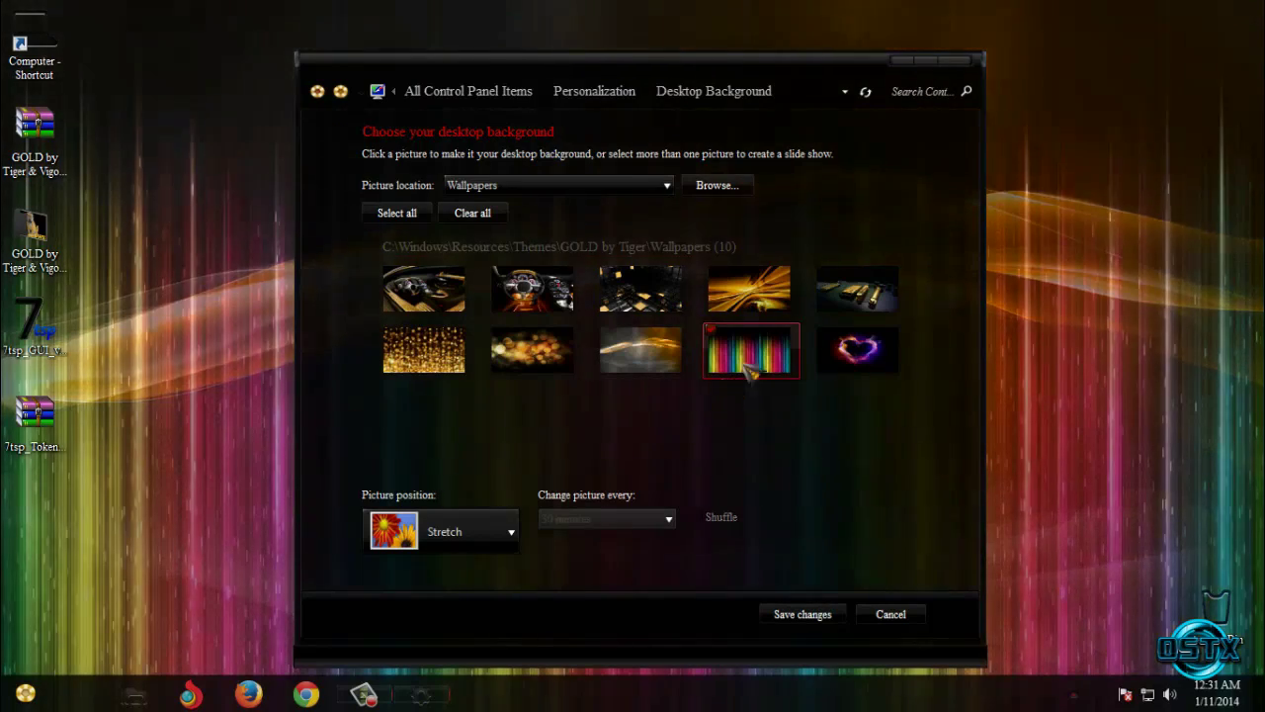
mouse_move(782, 72)
mouse_down()
mouse_move(833, 41)
mouse_move(761, 73)
mouse_up()
click(269, 623)
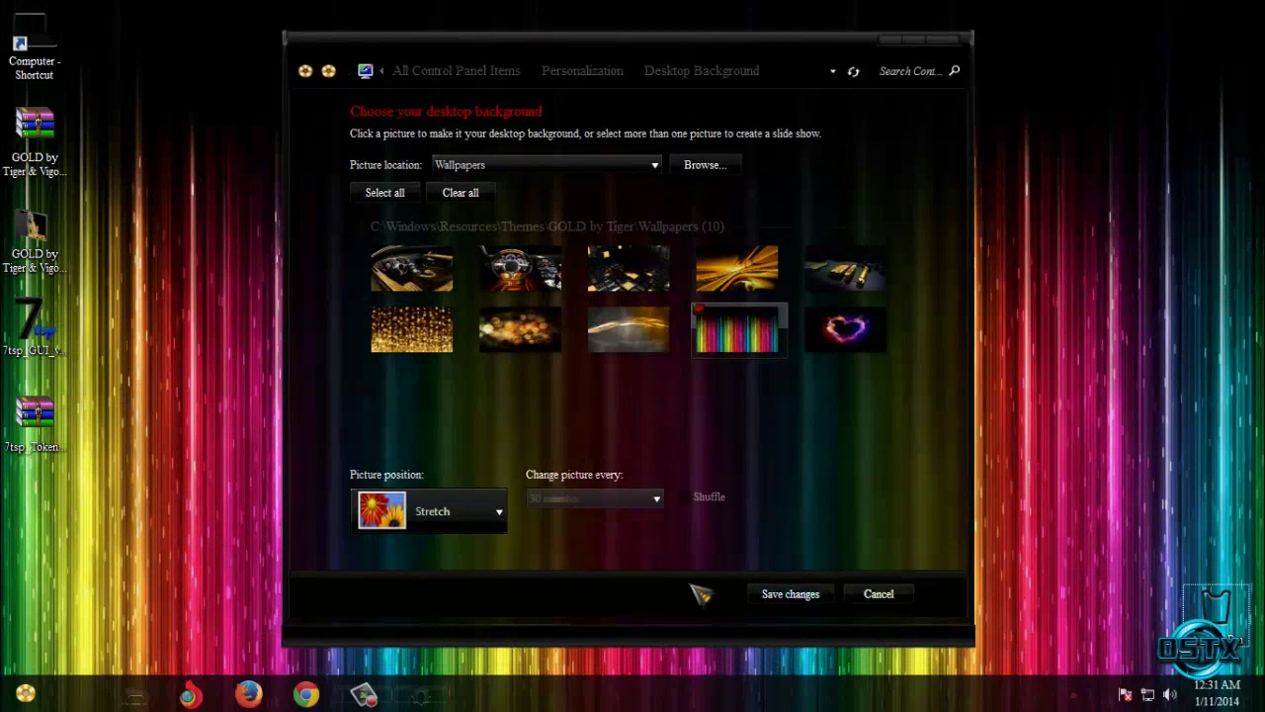
click(843, 332)
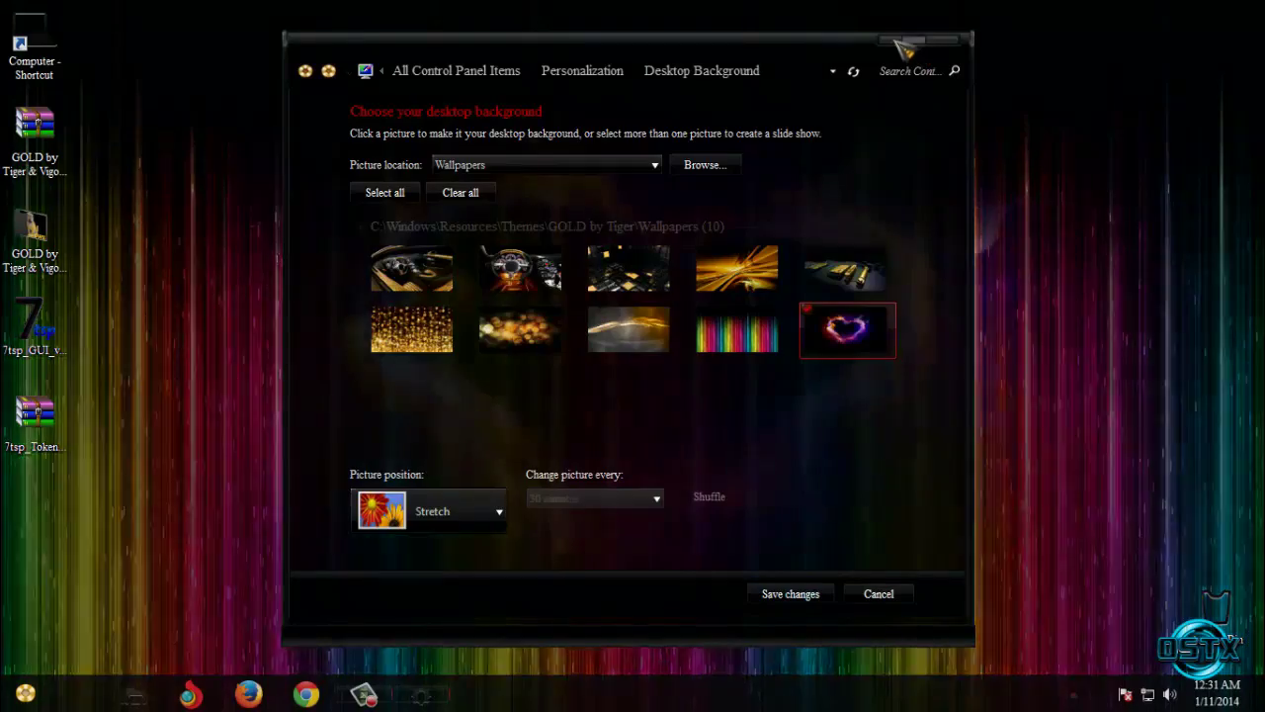
click(895, 42)
click(421, 694)
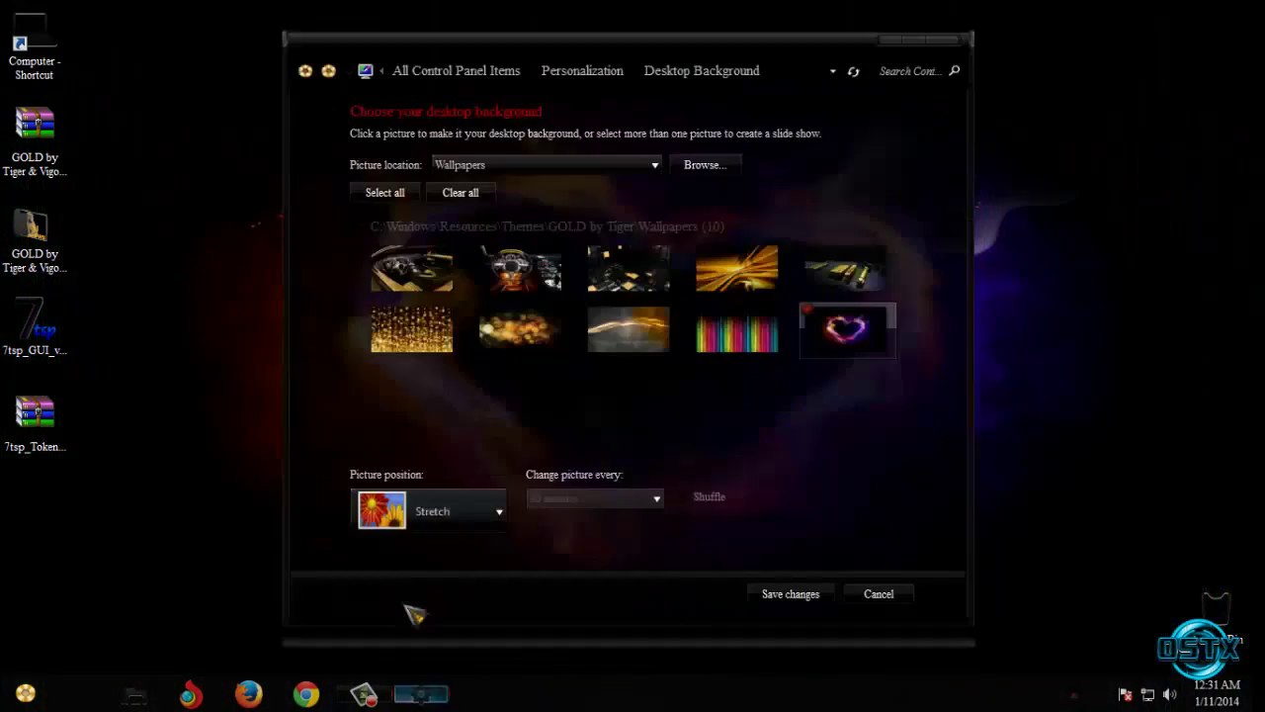
Step: Select the gold sparkles picture and save it as the desktop background
click(445, 331)
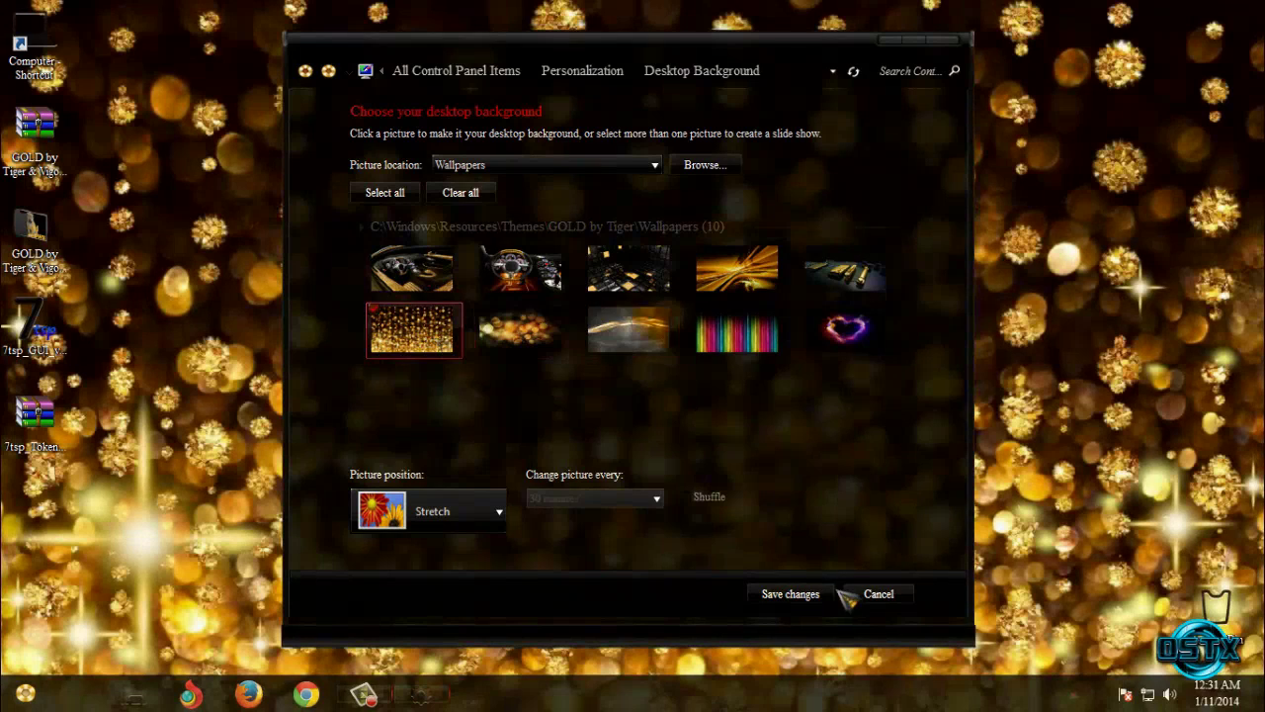
click(790, 593)
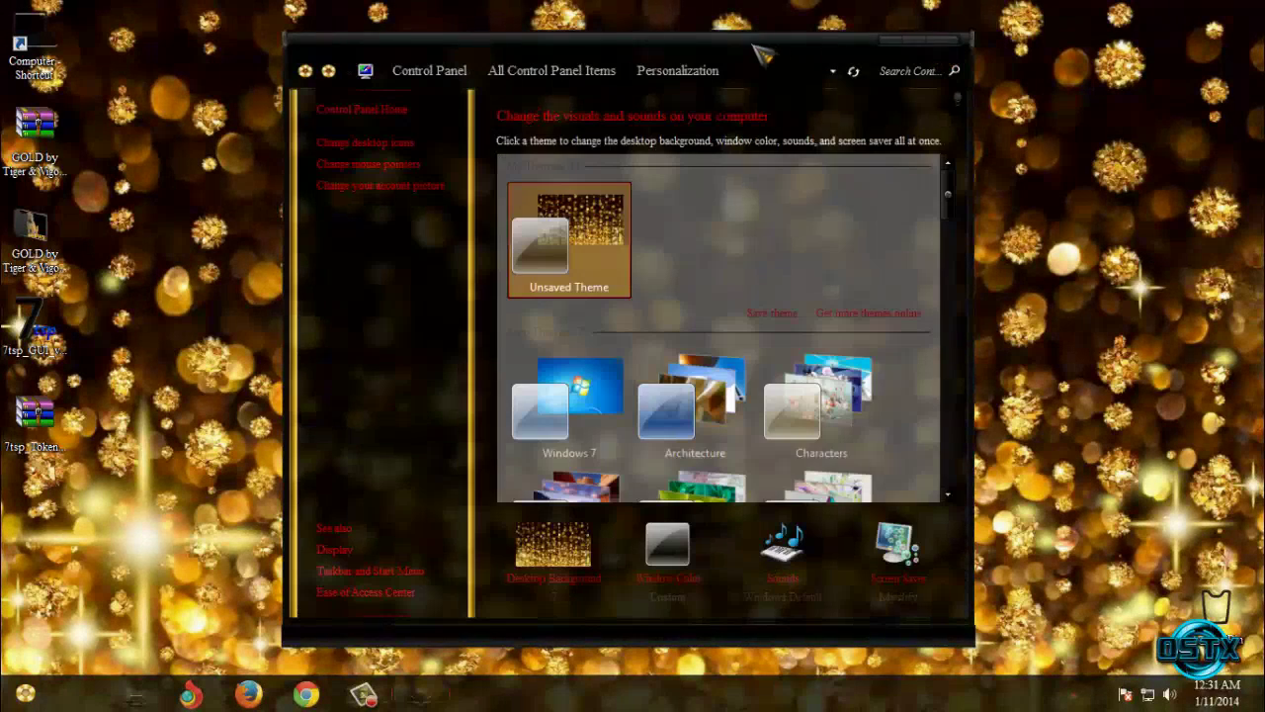
drag(769, 53, 673, 50)
click(853, 47)
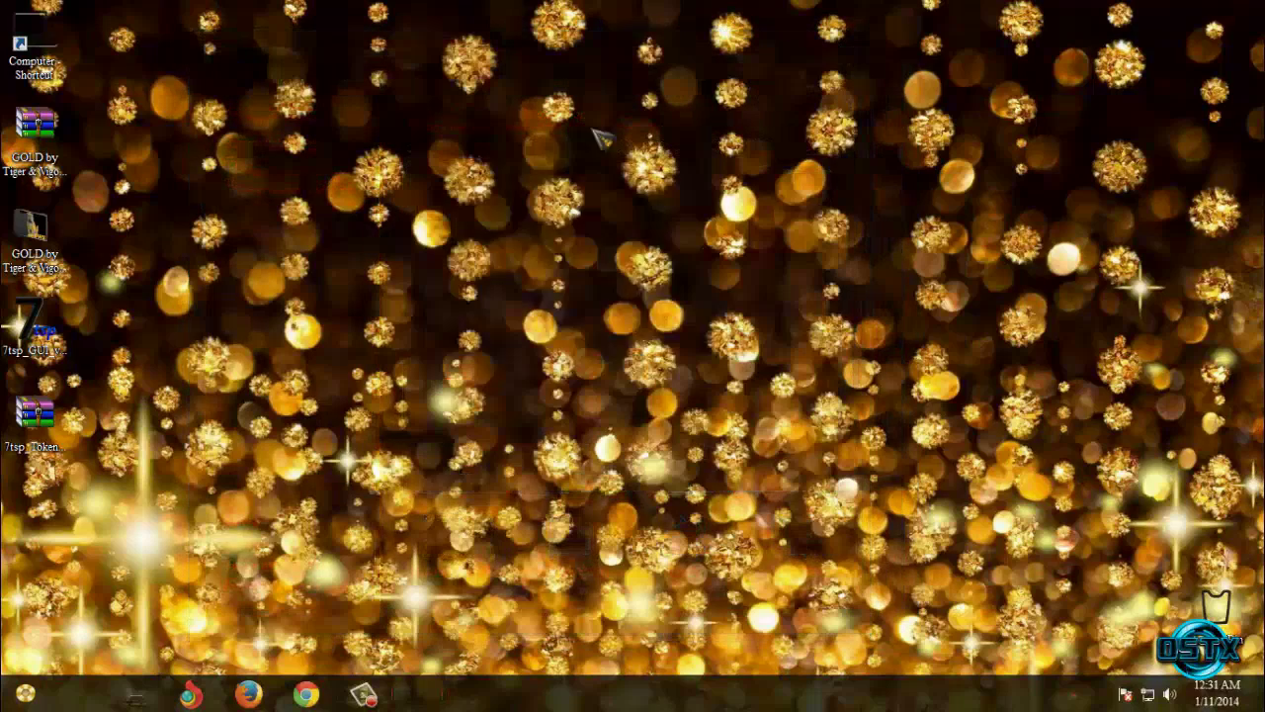
right_click(460, 163)
key(super)
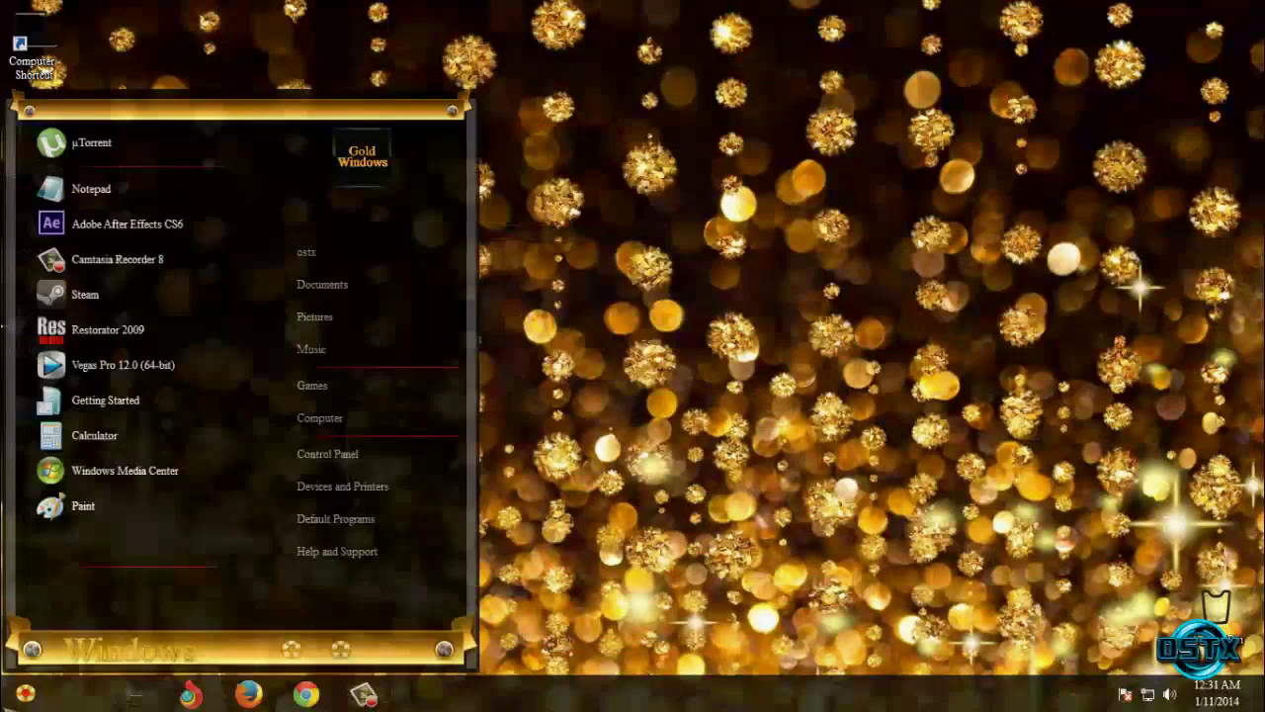
key(super)
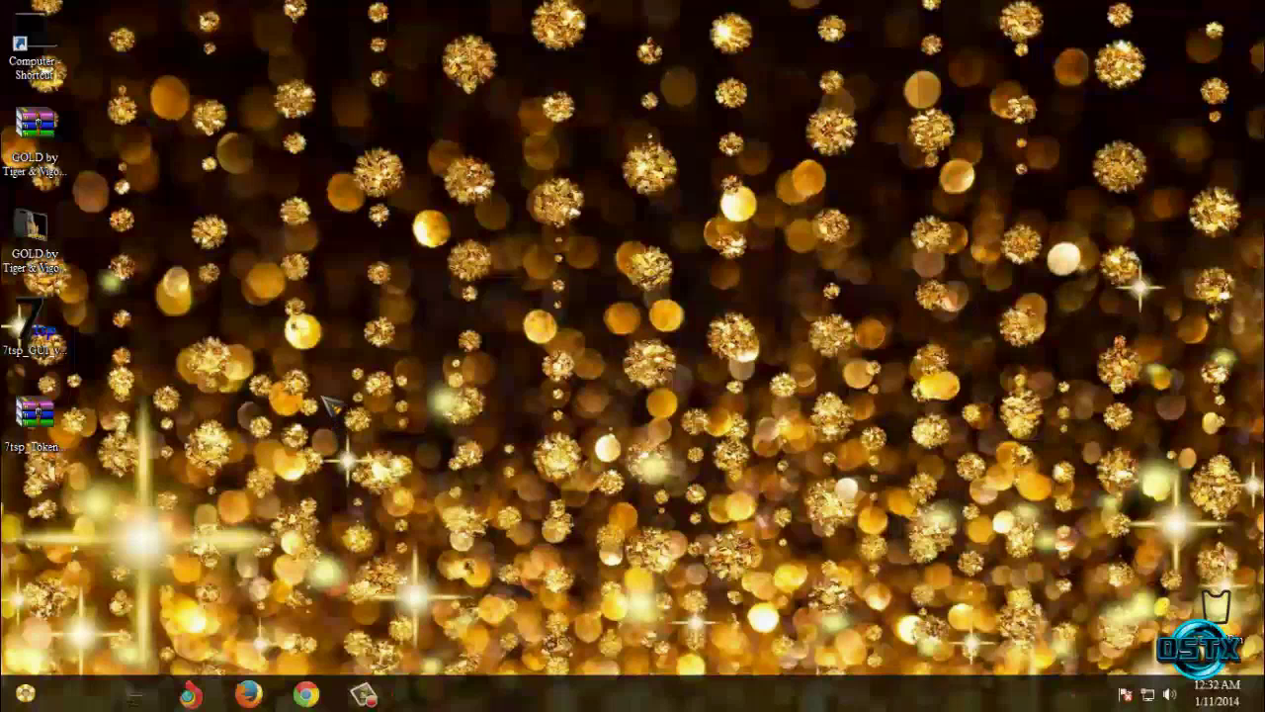
click(39, 337)
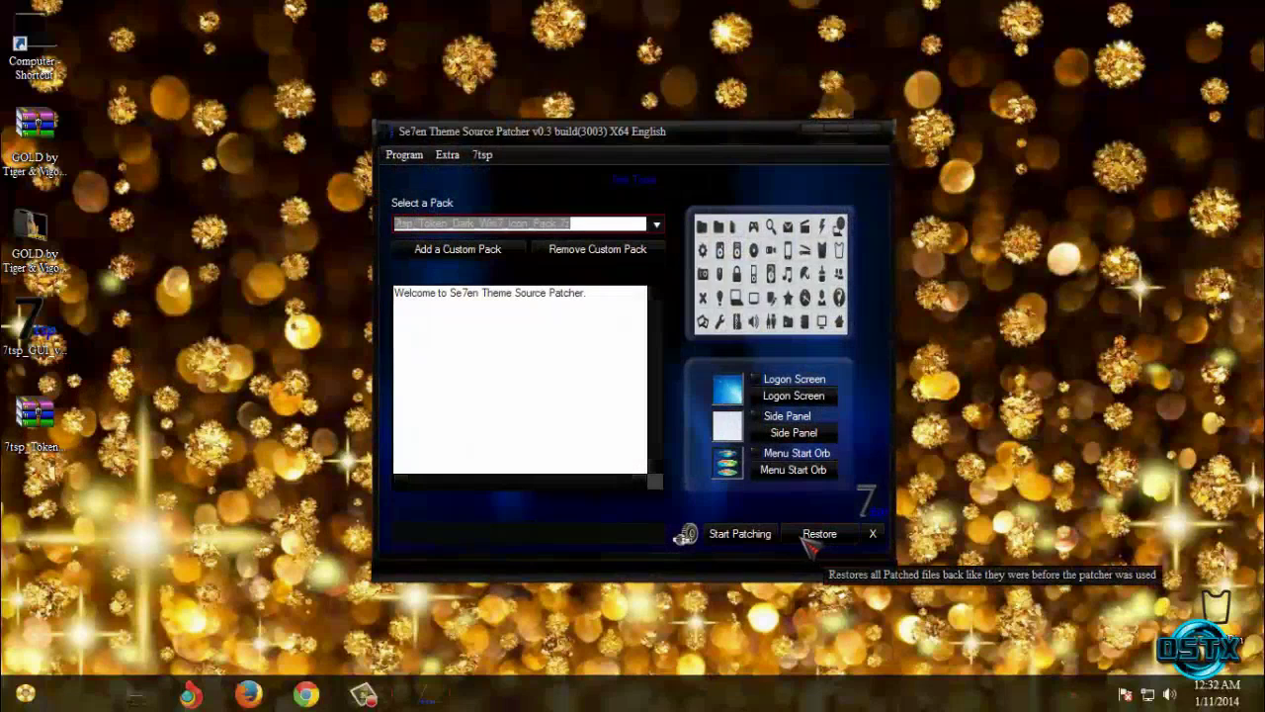
click(817, 539)
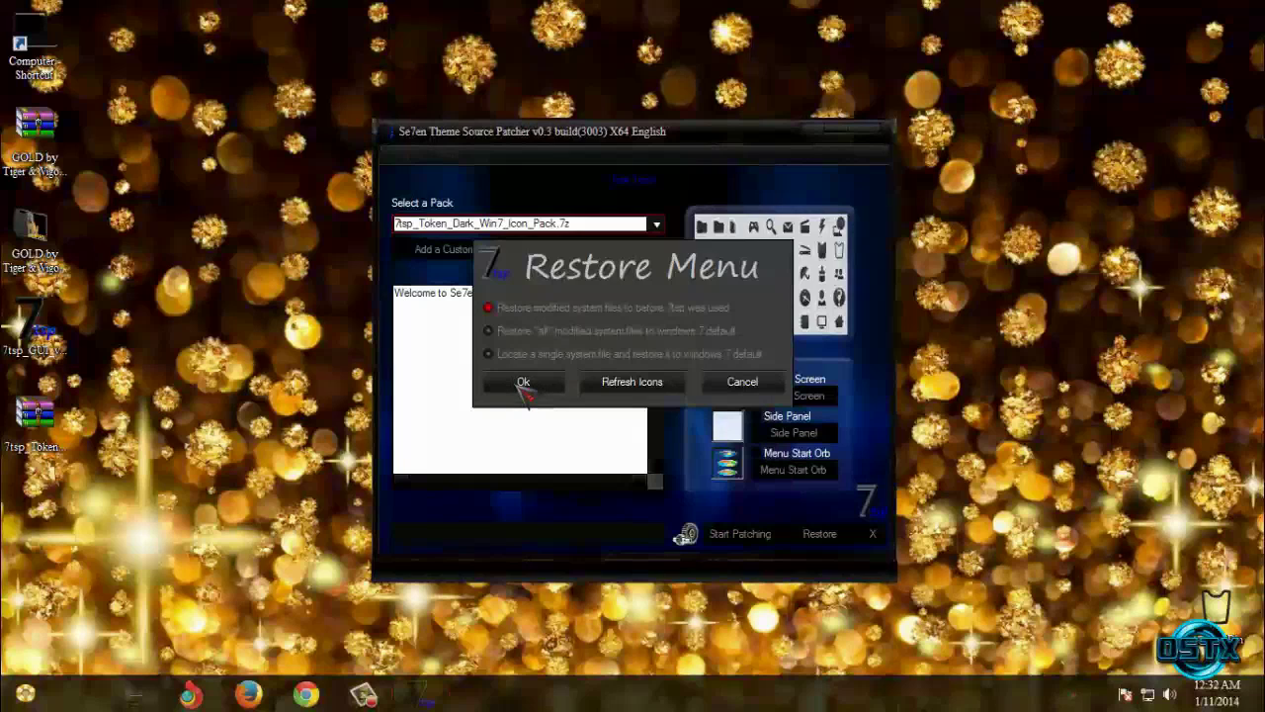
click(742, 382)
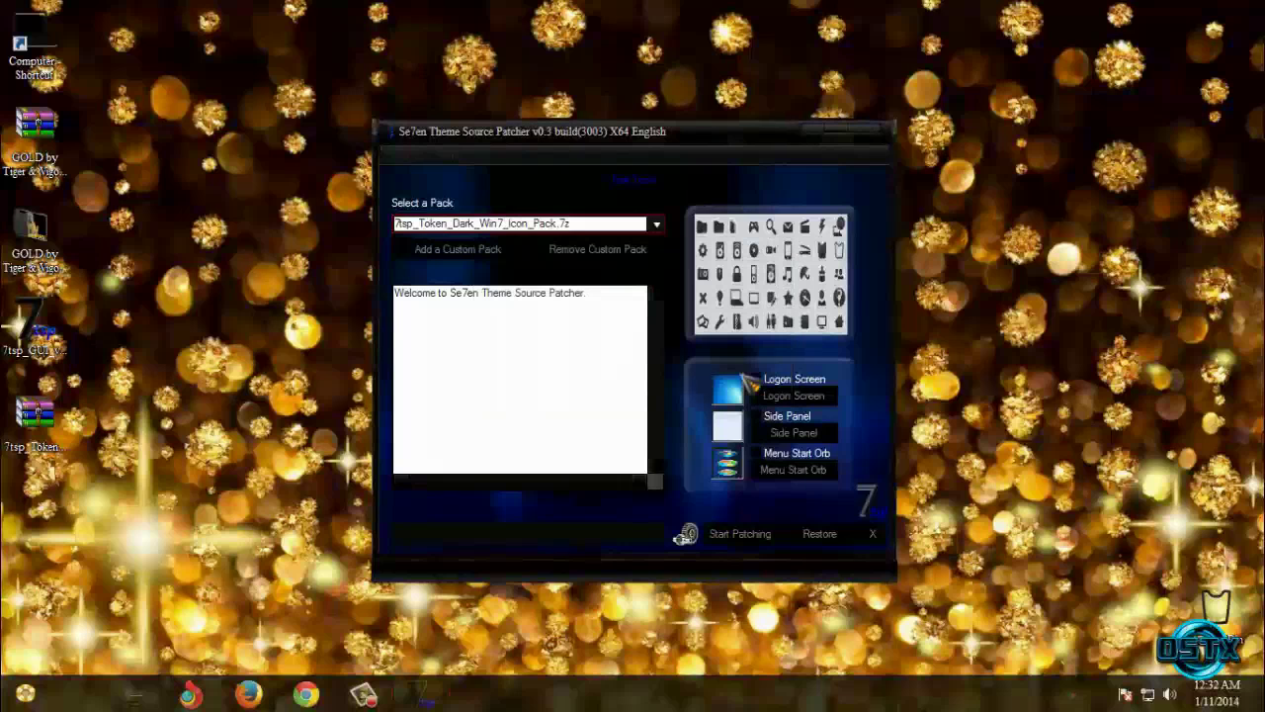
click(878, 131)
right_click(306, 193)
click(339, 277)
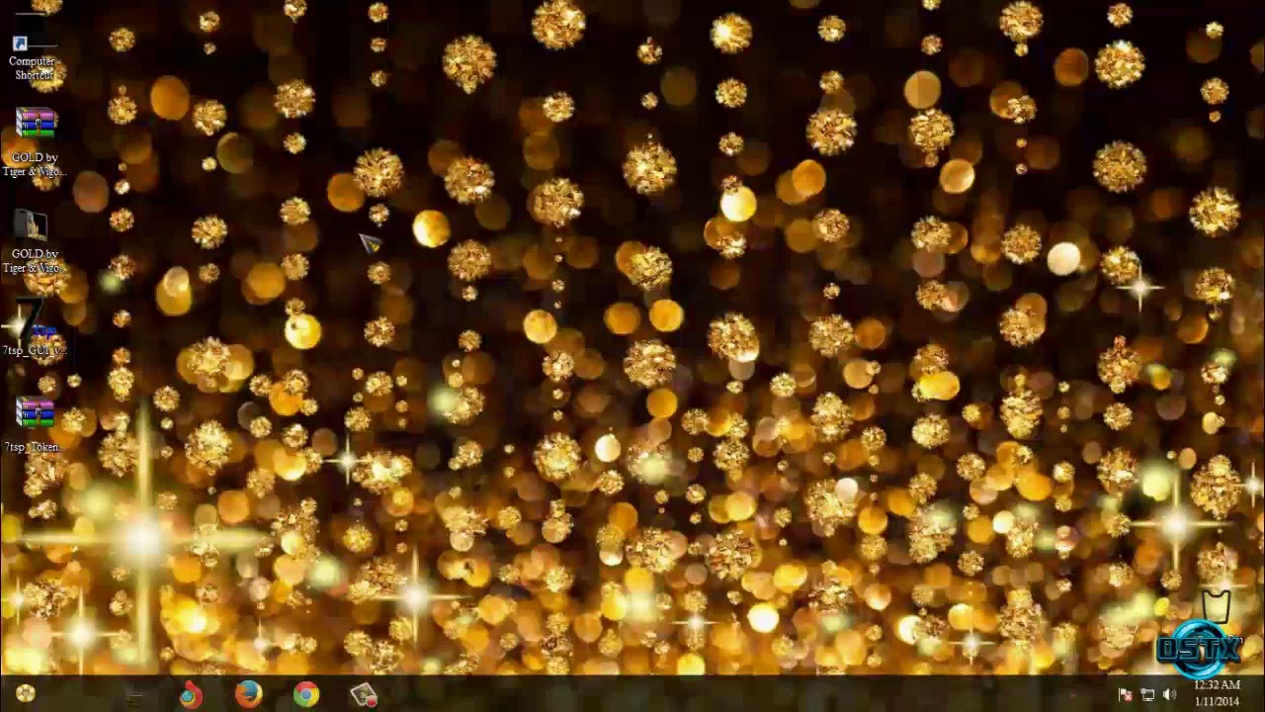
click(59, 269)
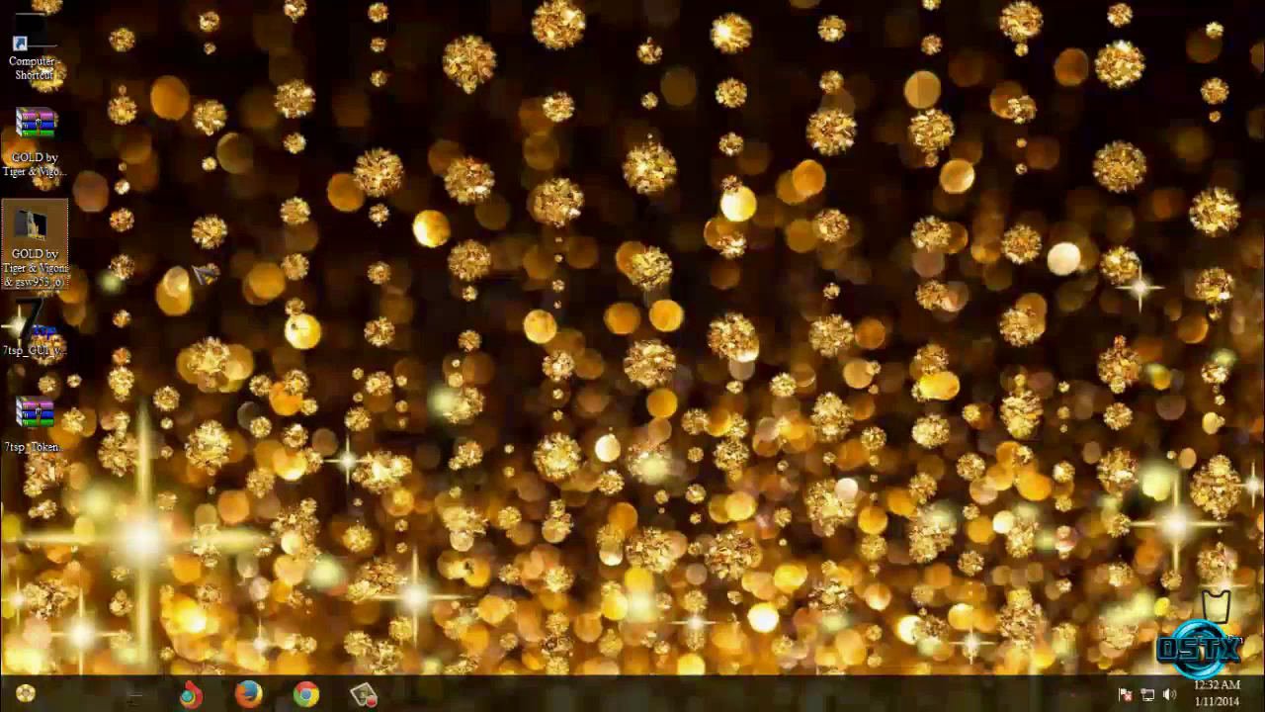
right_click(288, 282)
click(327, 318)
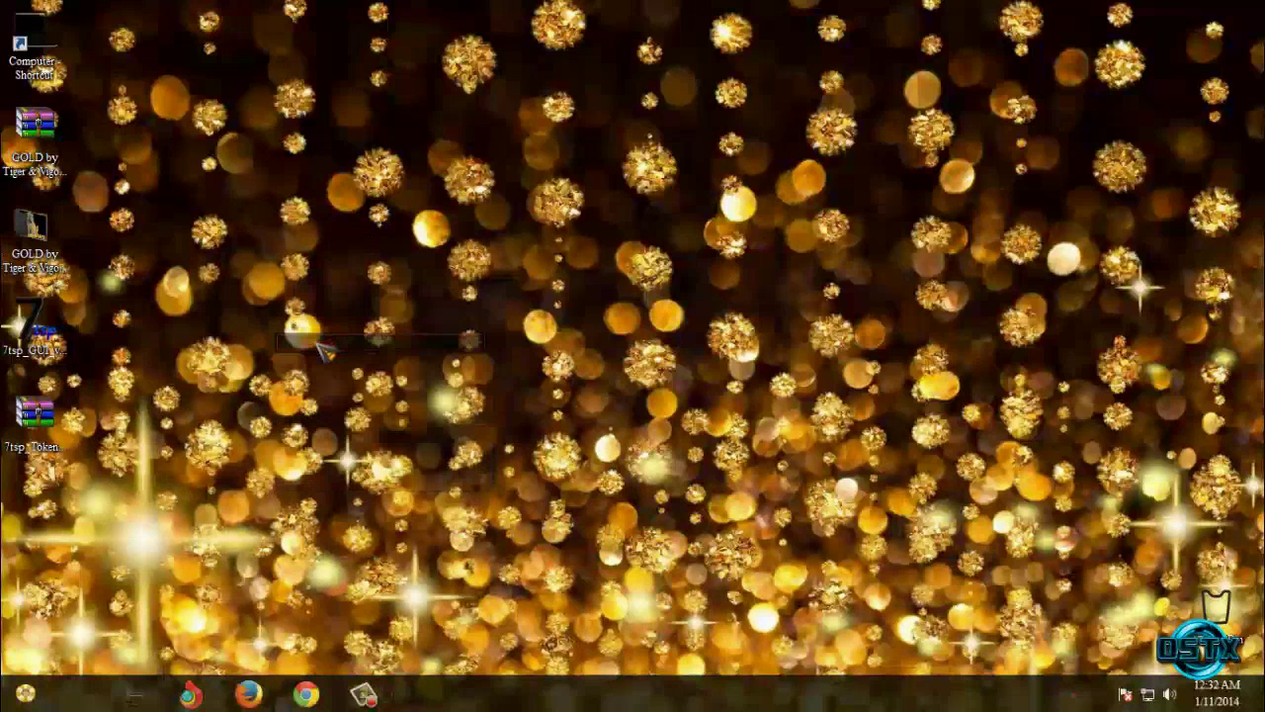